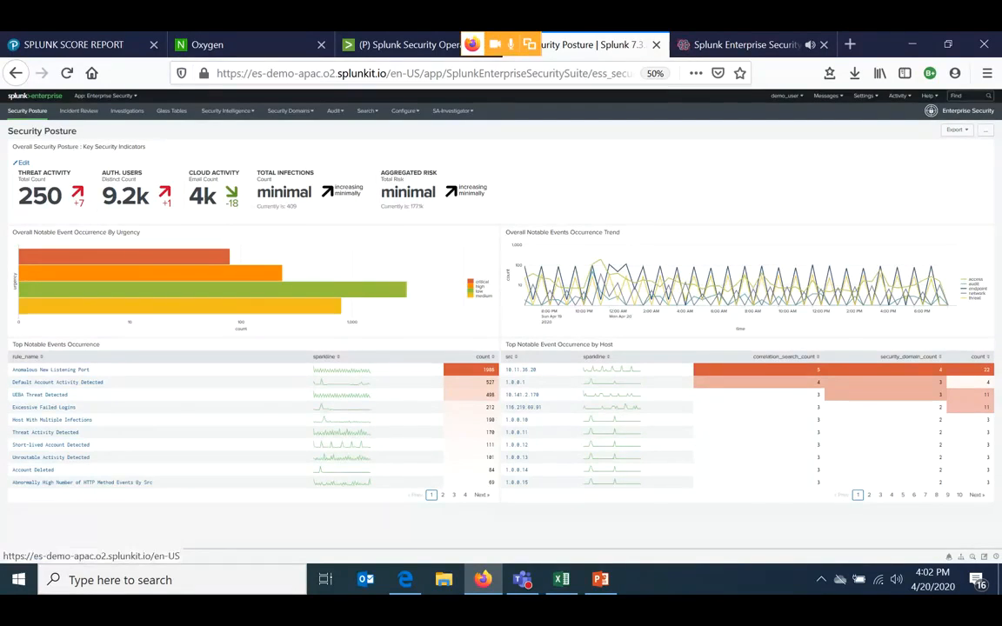
# - Go to the Enterprise Security home page and view the list of available Splunk apps
pyautogui.click(35, 96)
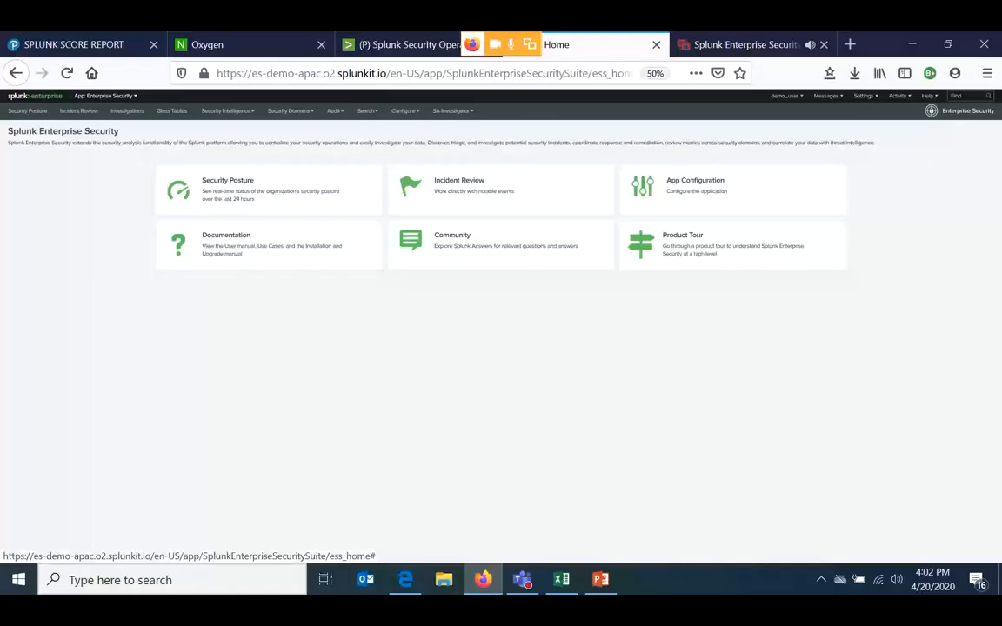
pyautogui.press('F5')
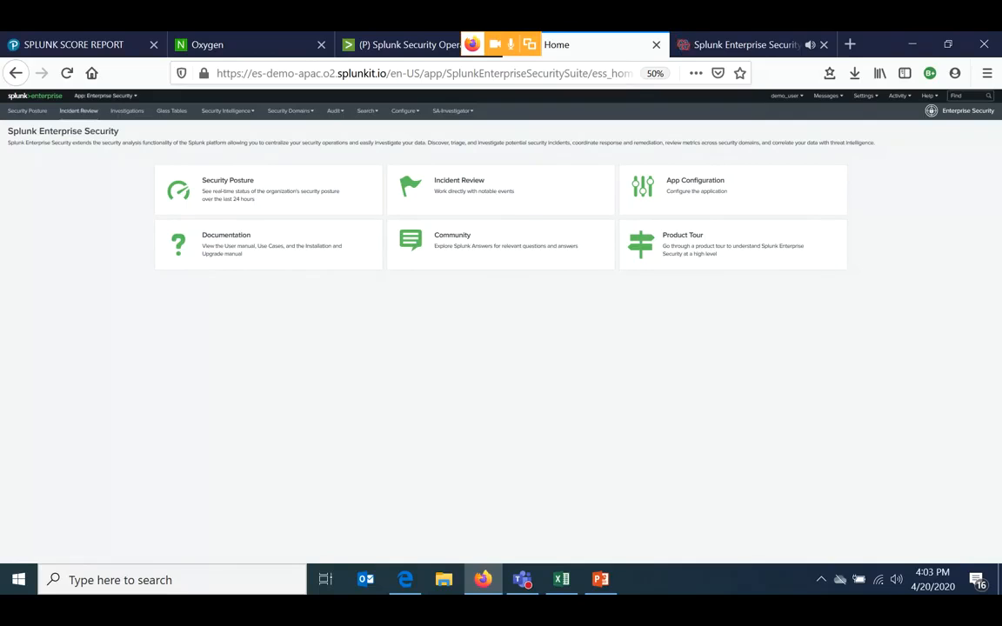
pyautogui.click(104, 96)
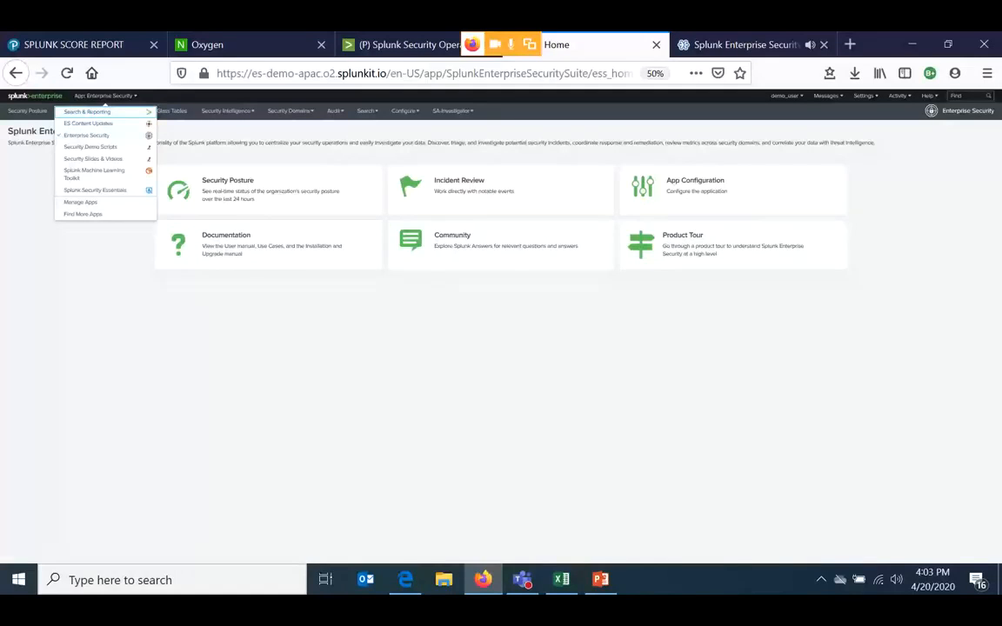
# - Open the Security Posture dashboard from the home page and set the browser zoom to 90%
pyautogui.click(228, 181)
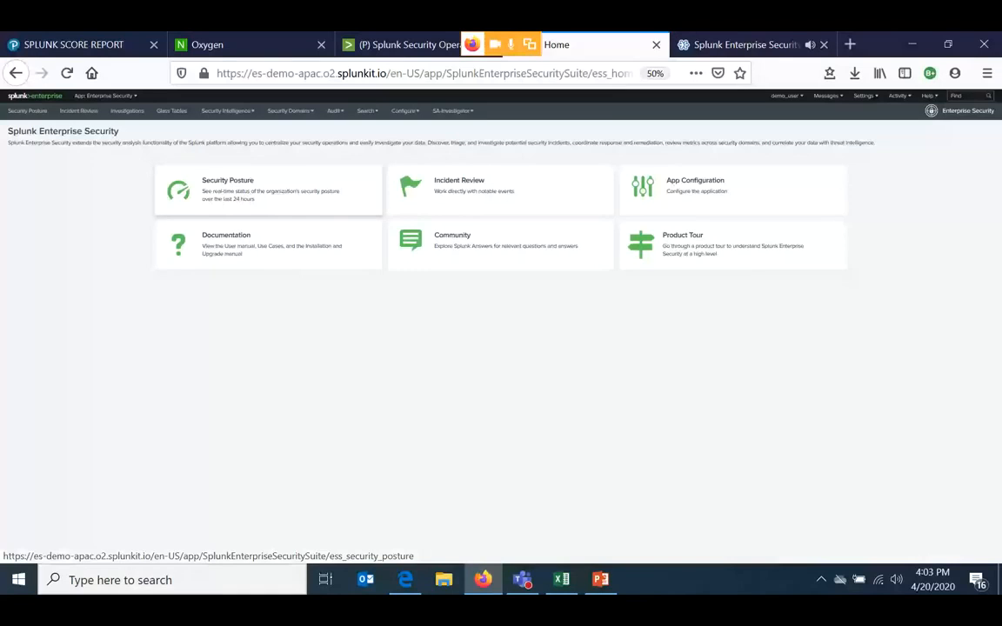
pyautogui.click(260, 189)
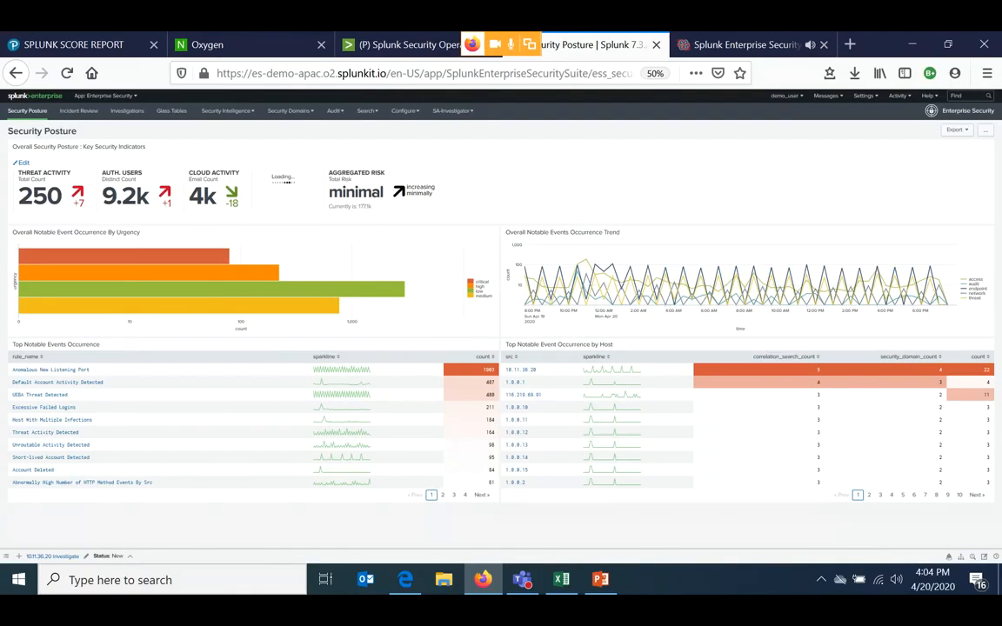
pyautogui.hotkey('ctrl', '0')
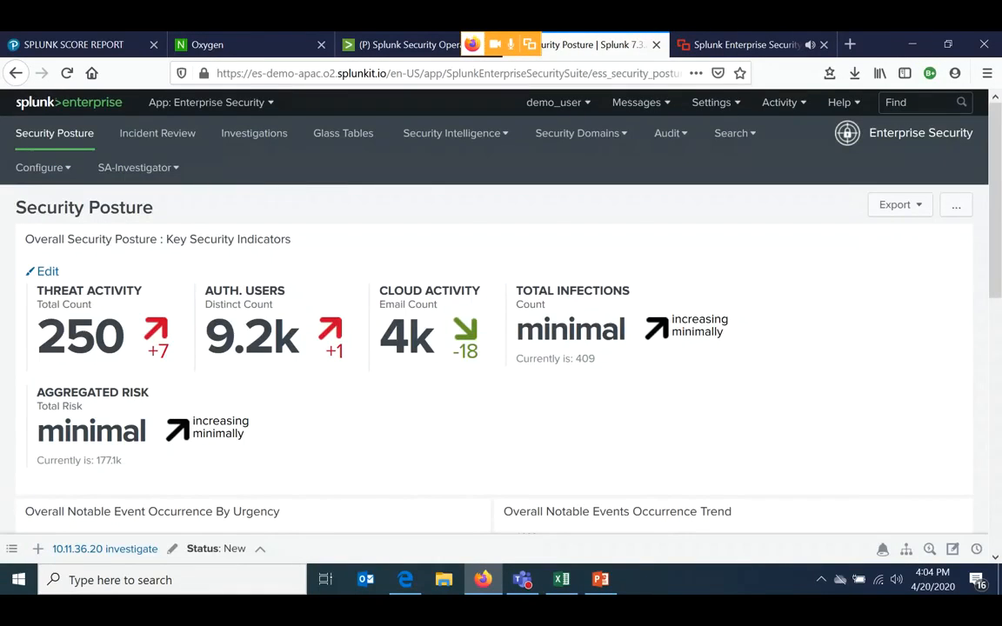
pyautogui.scroll(-3, 501, 347)
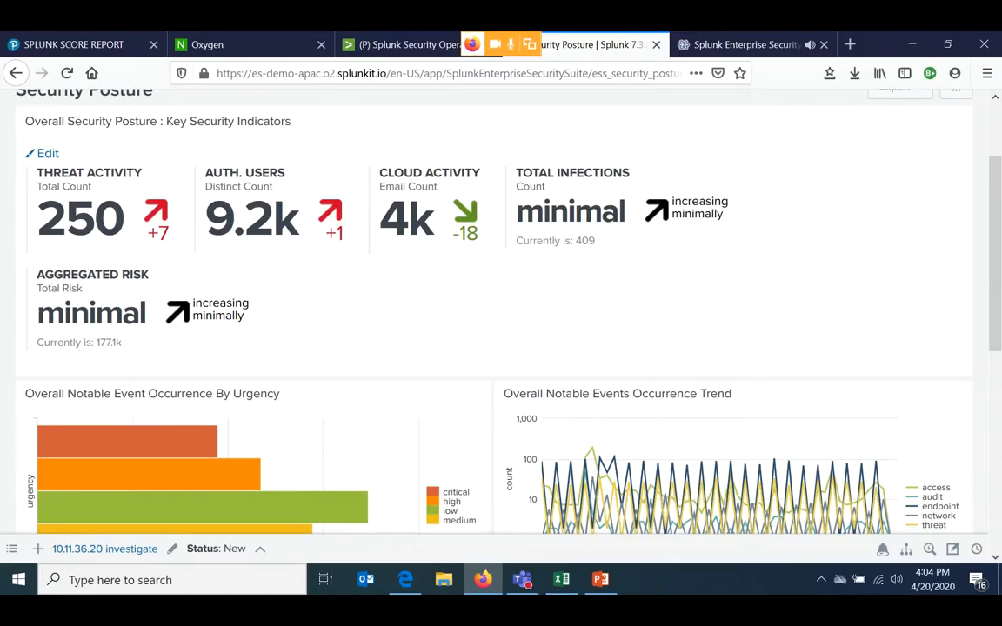
pyautogui.hotkey('ctrl', '-')
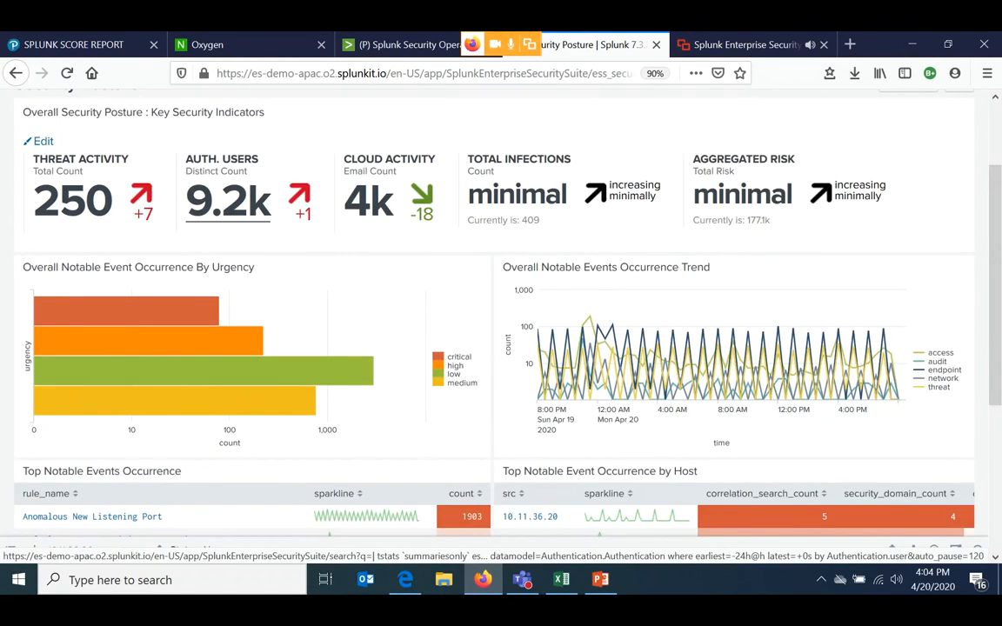
pyautogui.scroll(1, 501, 313)
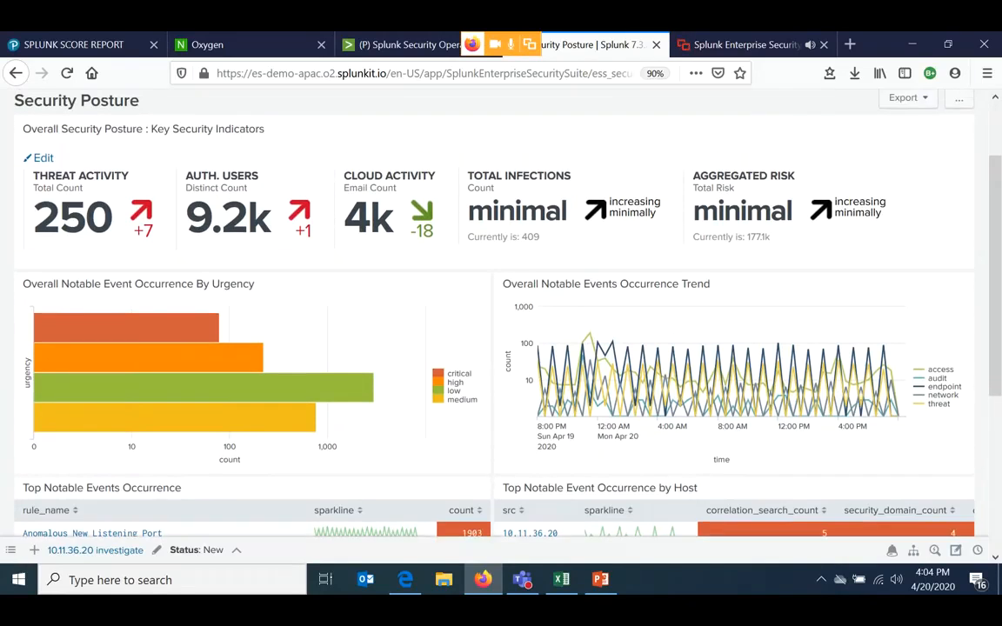
pyautogui.scroll(1, 501, 313)
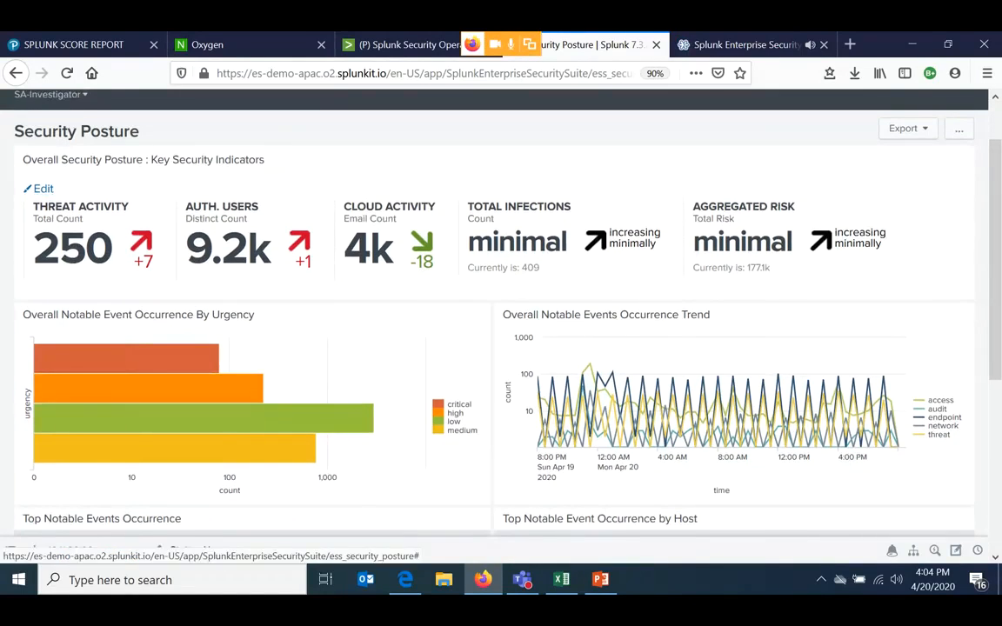
# - Open the Add Indicators list for the key security indicators, browse the available indicators, and close it without adding any
pyautogui.click(43, 188)
pyautogui.click(61, 260)
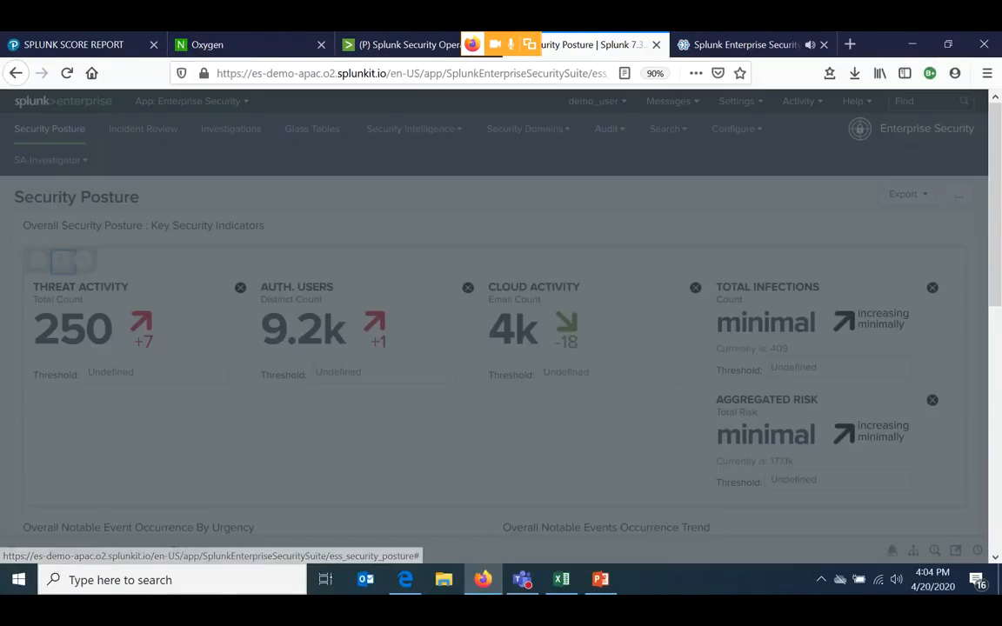
pyautogui.scroll(-3, 487, 282)
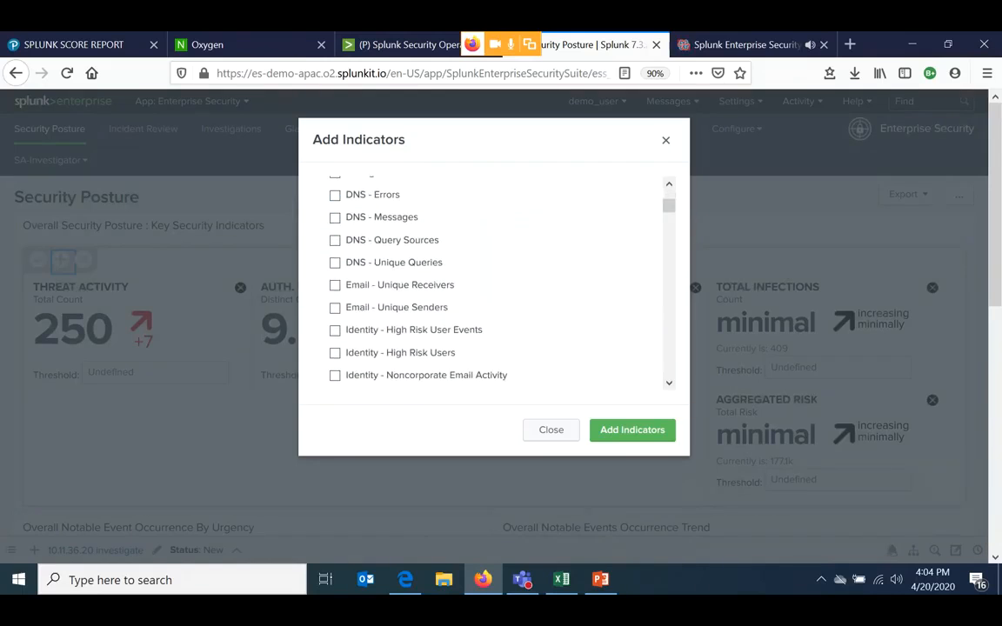
pyautogui.scroll(-2, 487, 283)
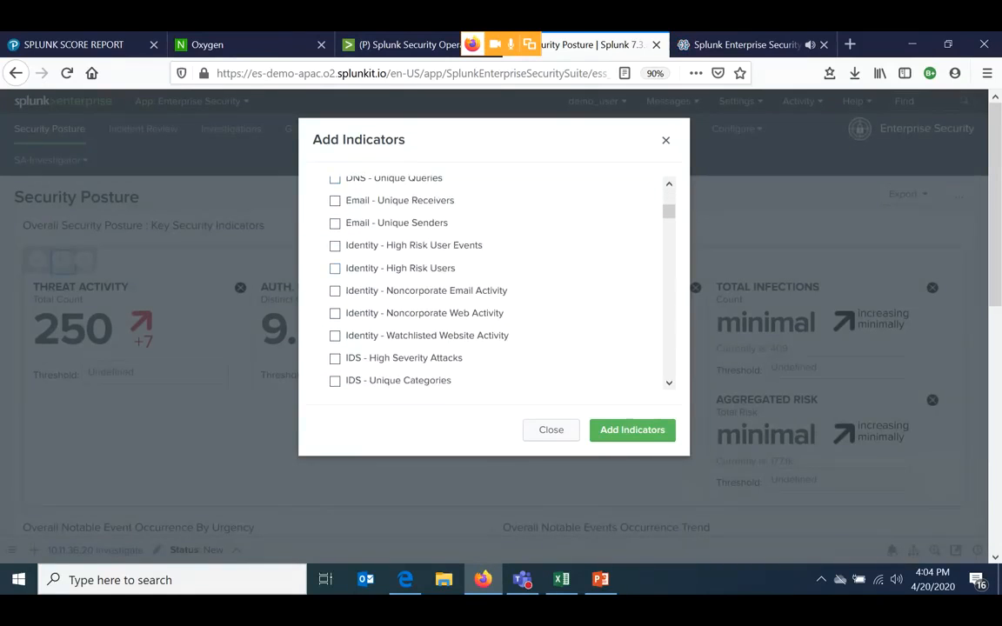
pyautogui.scroll(-3, 335, 268)
pyautogui.scroll(-8, 335, 268)
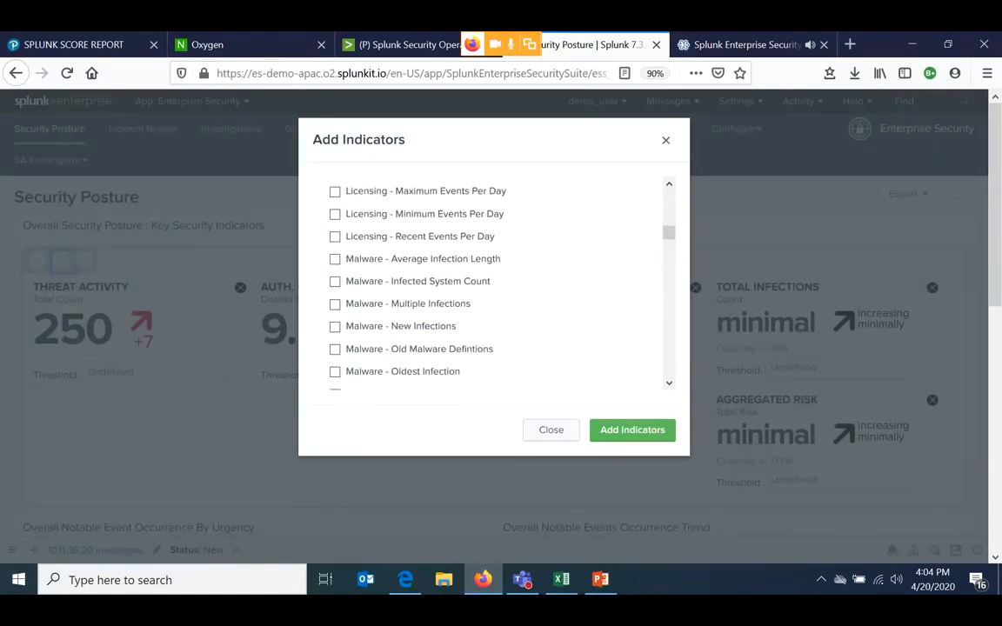
pyautogui.scroll(-2, 496, 283)
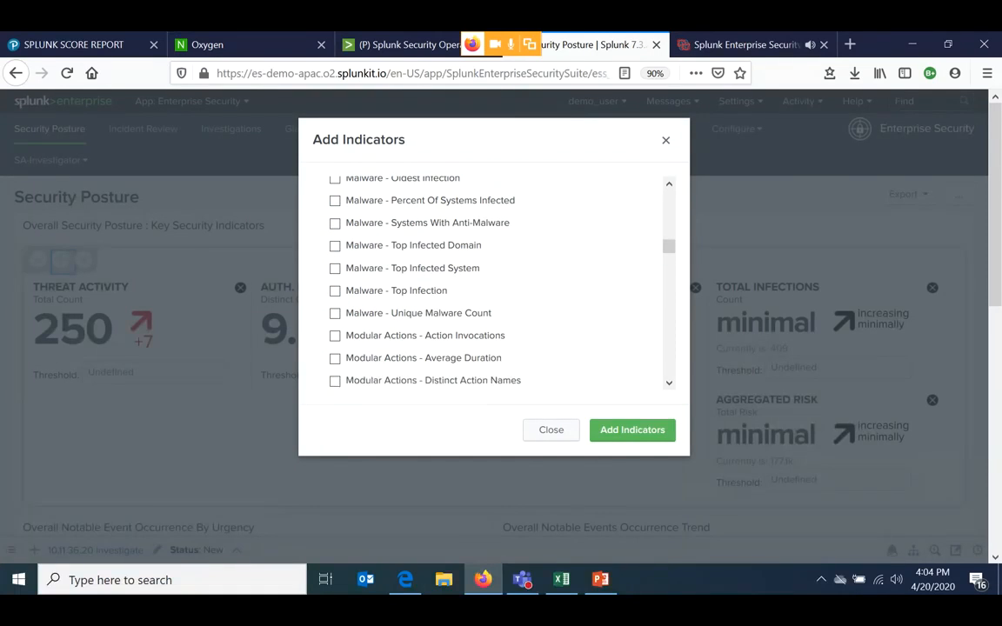
pyautogui.scroll(-12, 495, 282)
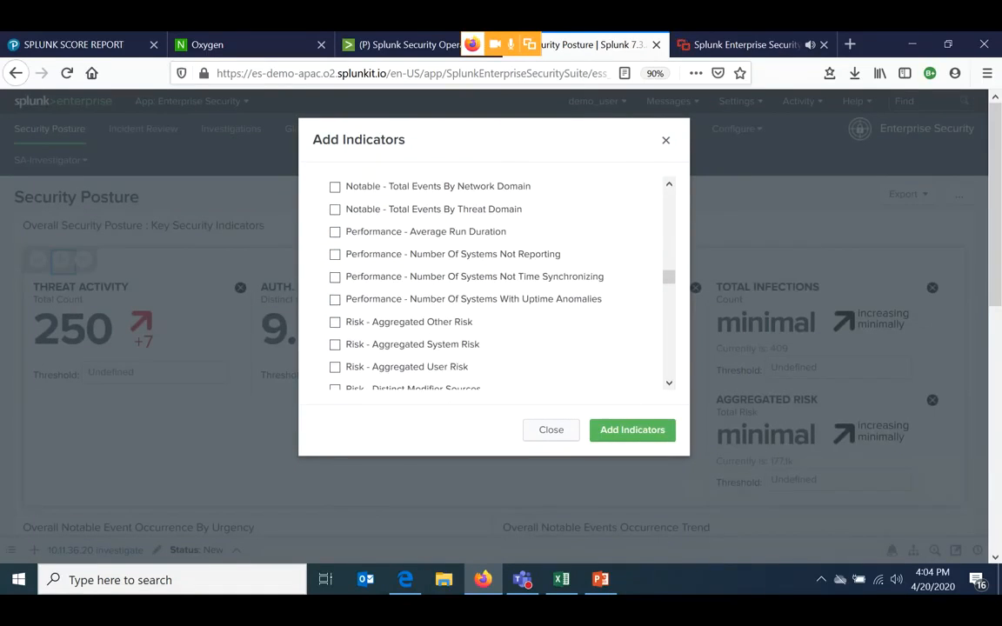
pyautogui.scroll(-2, 335, 277)
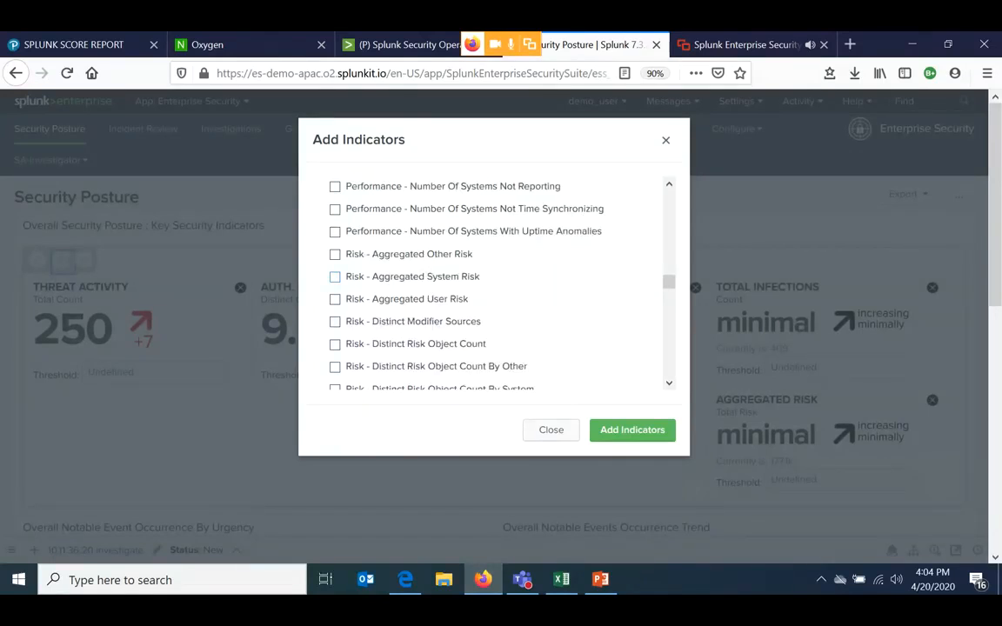
pyautogui.scroll(-2, 496, 282)
pyautogui.scroll(-3, 495, 283)
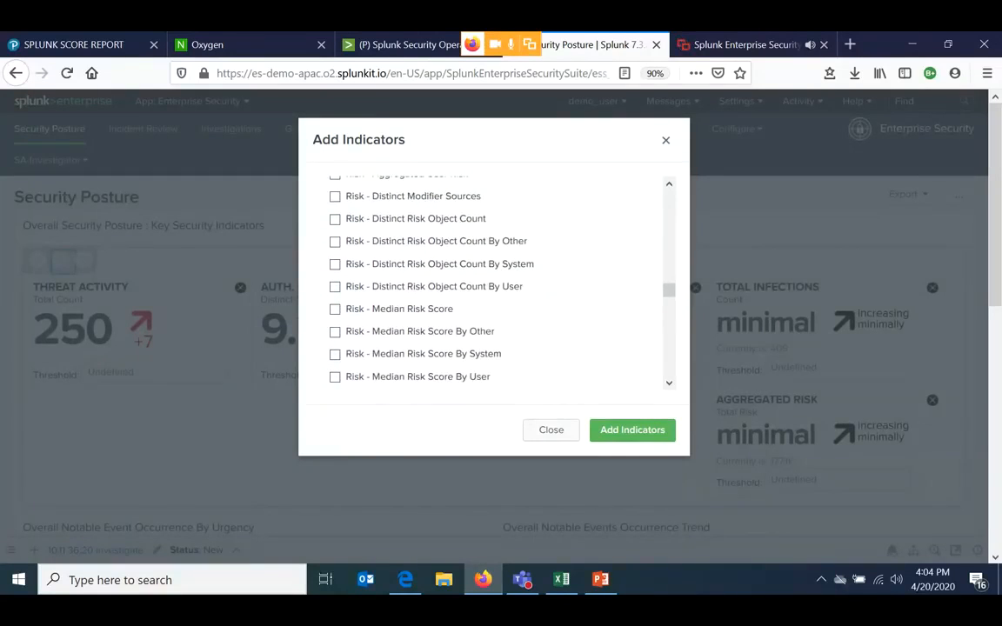
pyautogui.scroll(-2, 496, 282)
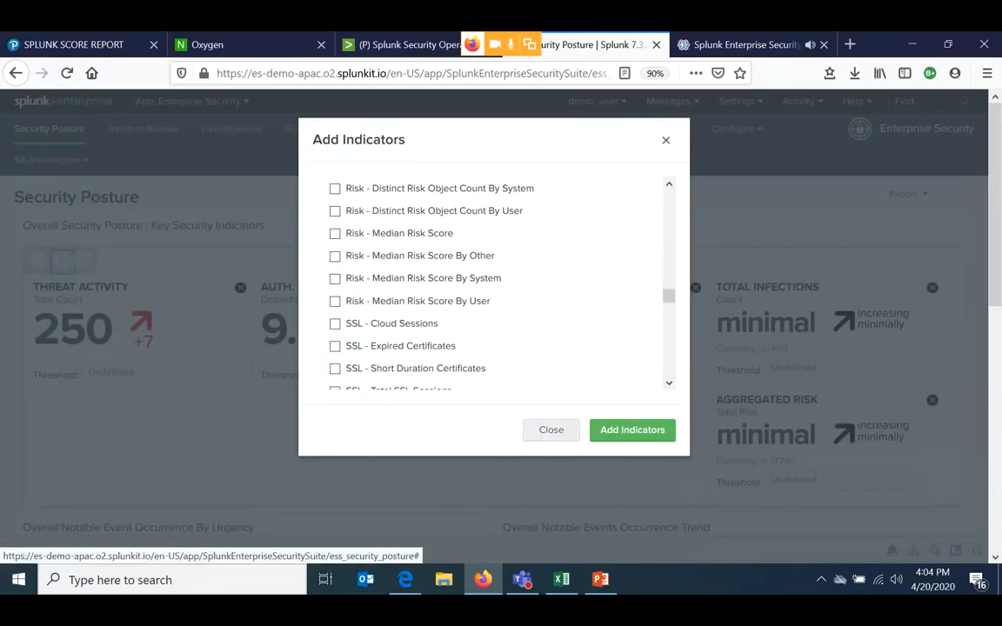
pyautogui.click(551, 430)
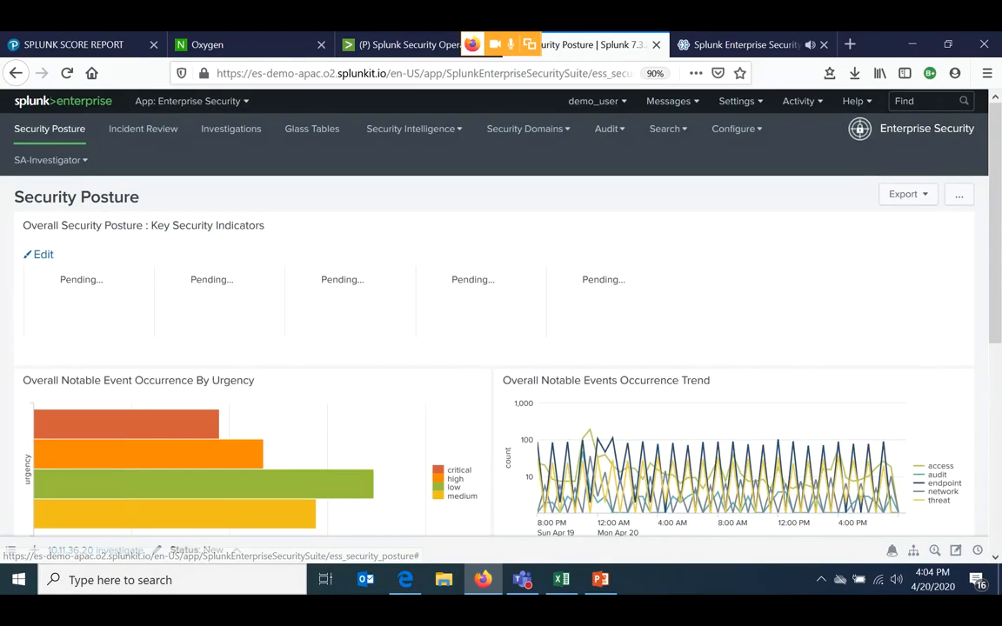
# - Examine the key security indicators and the notable event charts by urgency and over time on the Security Posture dashboard
pyautogui.scroll(-1, 500, 313)
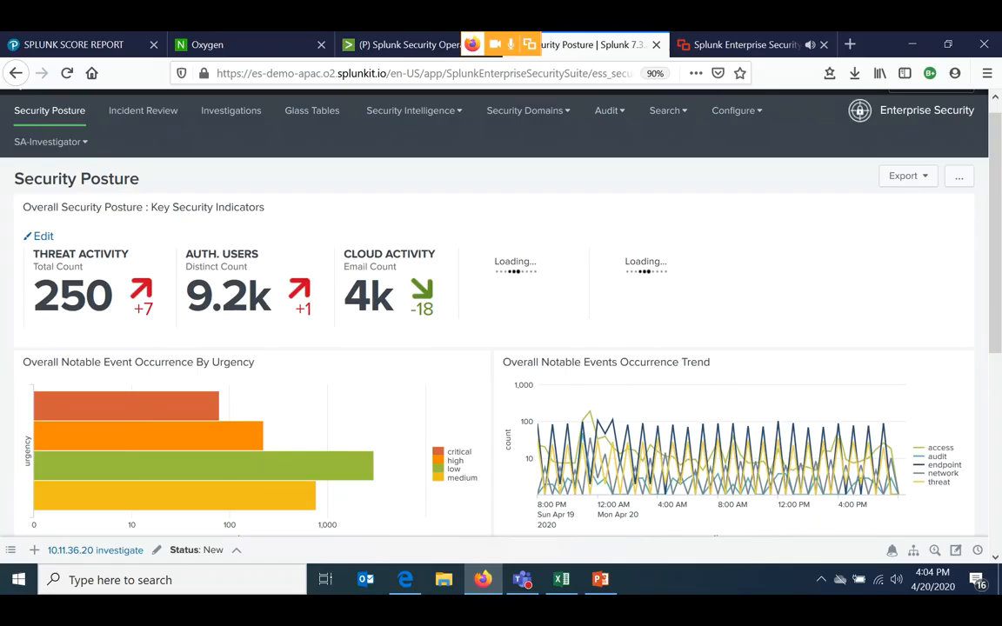
pyautogui.scroll(-1, 501, 313)
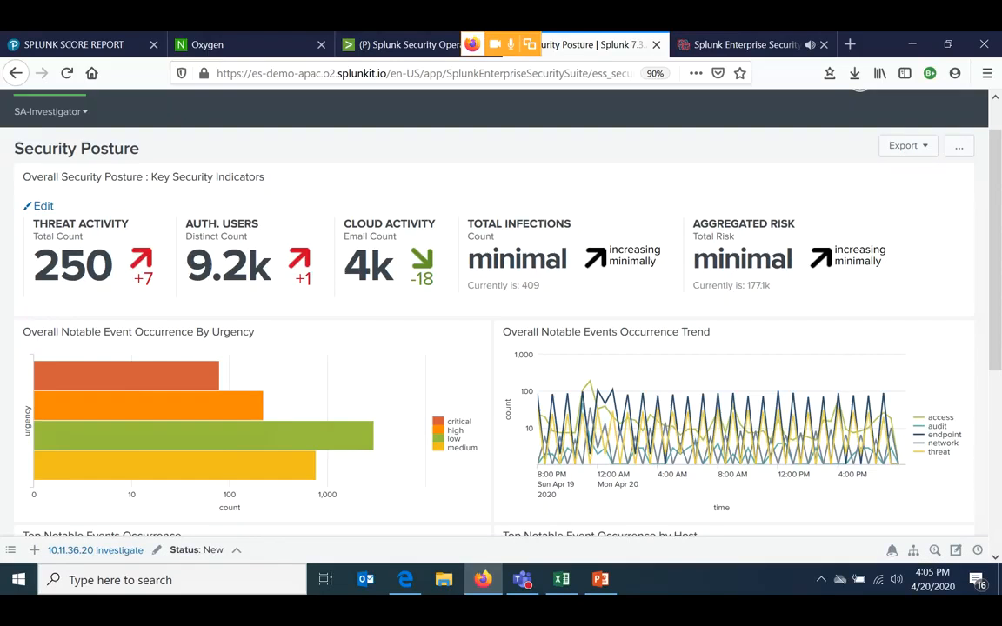
pyautogui.scroll(-1, 500, 305)
pyautogui.scroll(2, 501, 305)
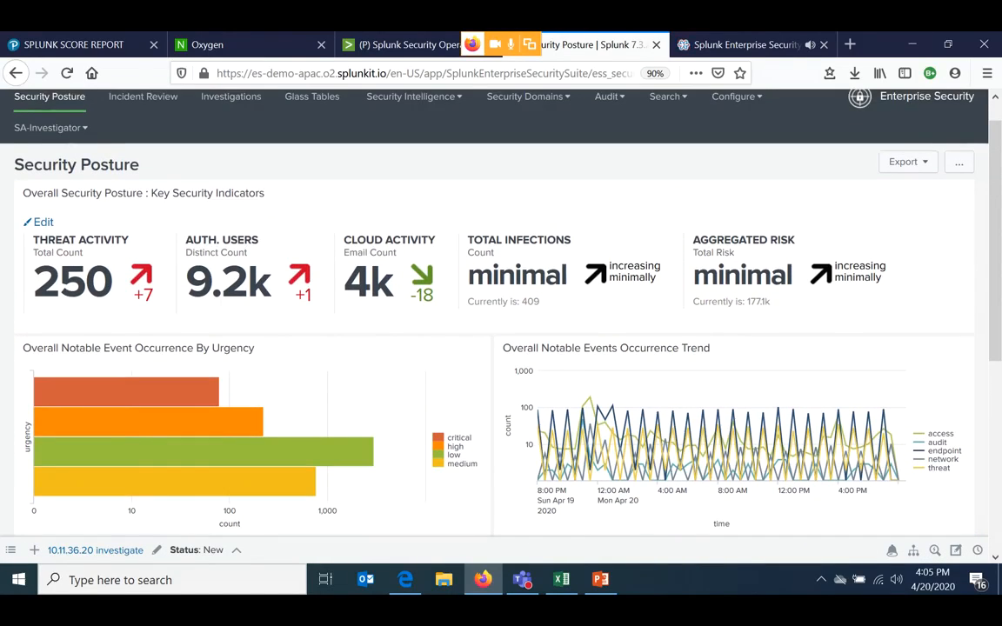
pyautogui.scroll(-3, 517, 157)
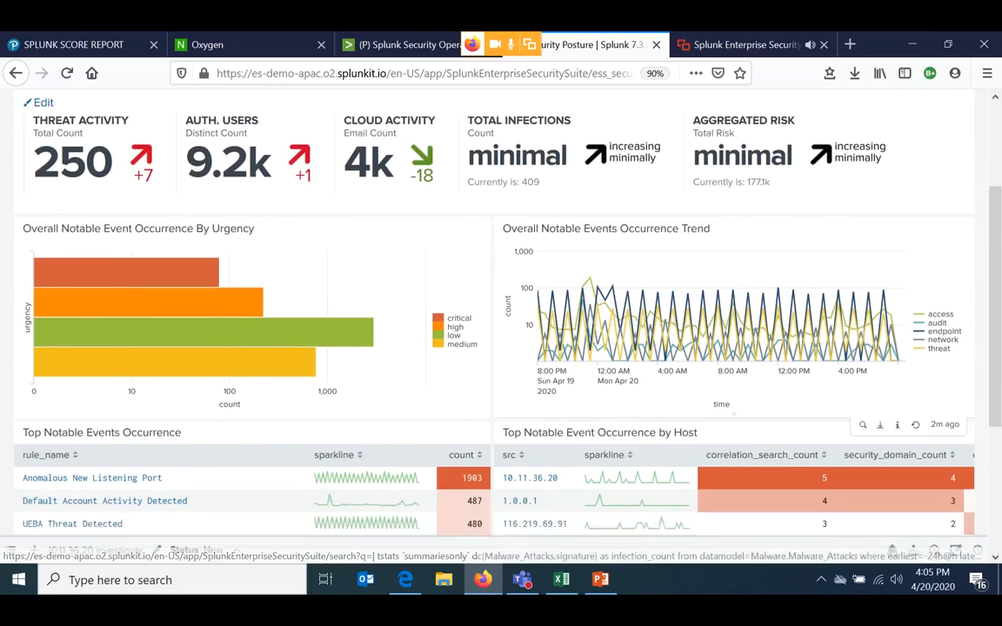
pyautogui.scroll(-2, 348, 261)
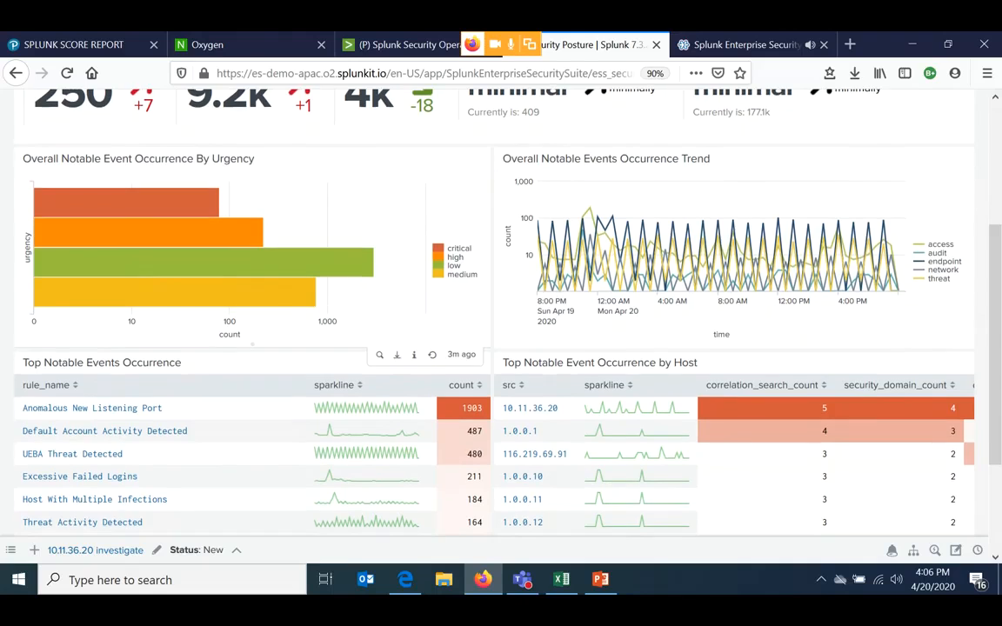
# - Review the Top Notable Events Occurrence and Top Notable Event Occurrence by Host tables alongside the dashboard's charts
pyautogui.scroll(-1, 252, 348)
pyautogui.scroll(-2, 494, 313)
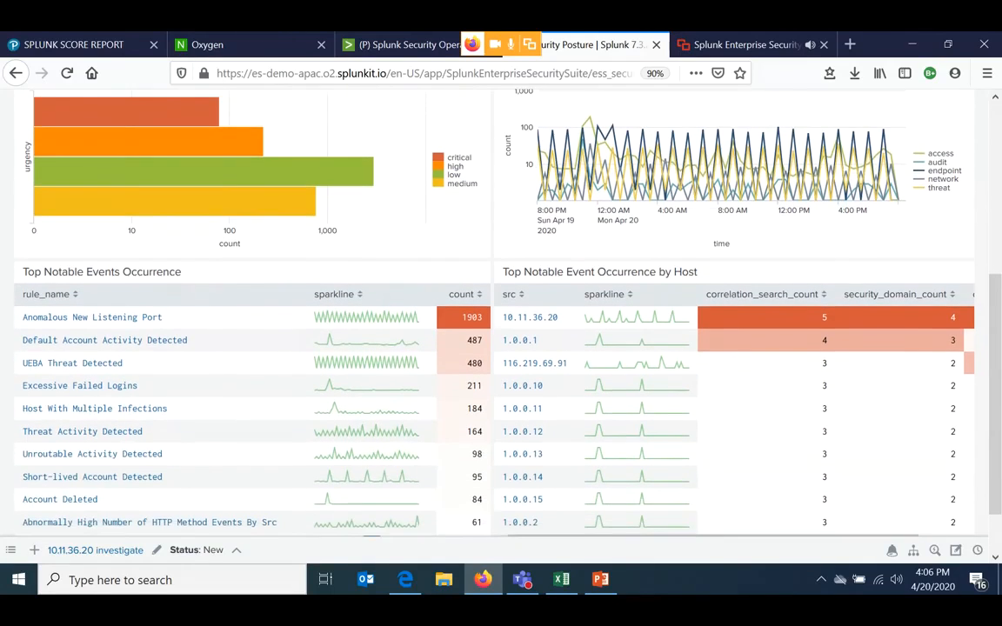
pyautogui.scroll(1, 672, 143)
pyautogui.scroll(2, 672, 182)
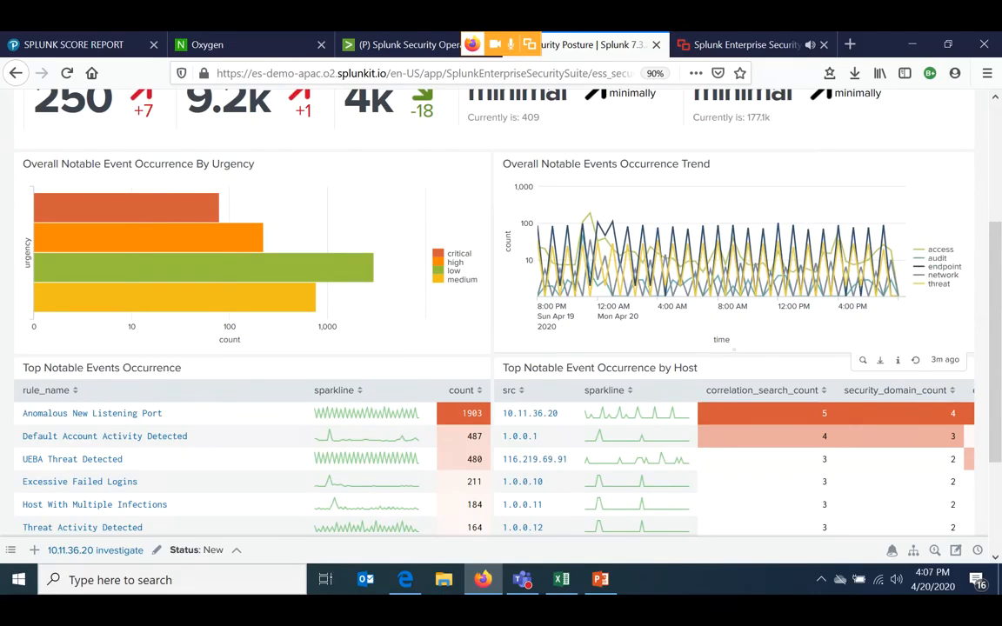
pyautogui.scroll(-3, 501, 313)
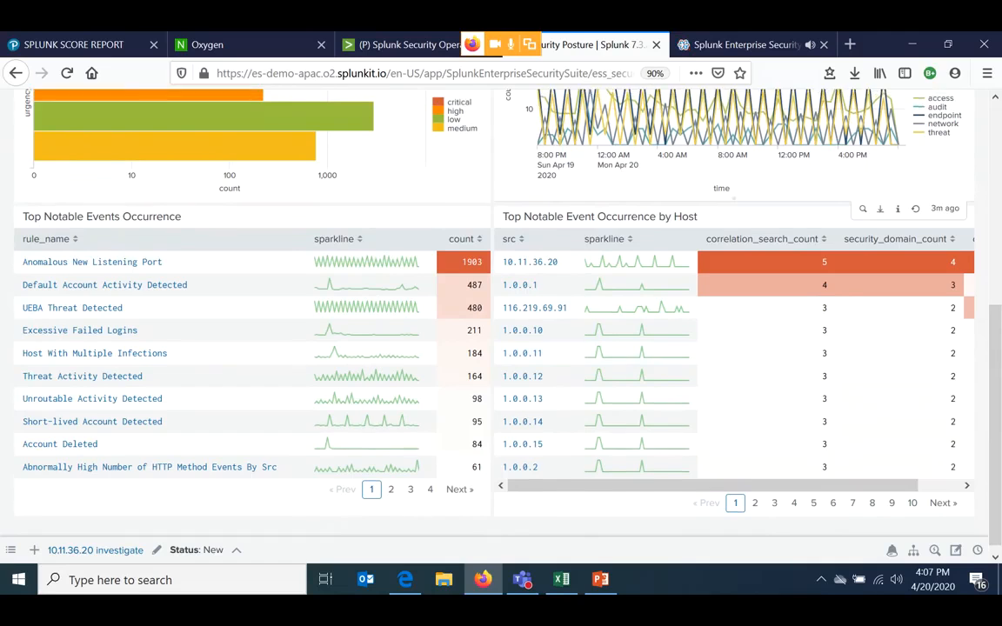
pyautogui.scroll(3, 500, 313)
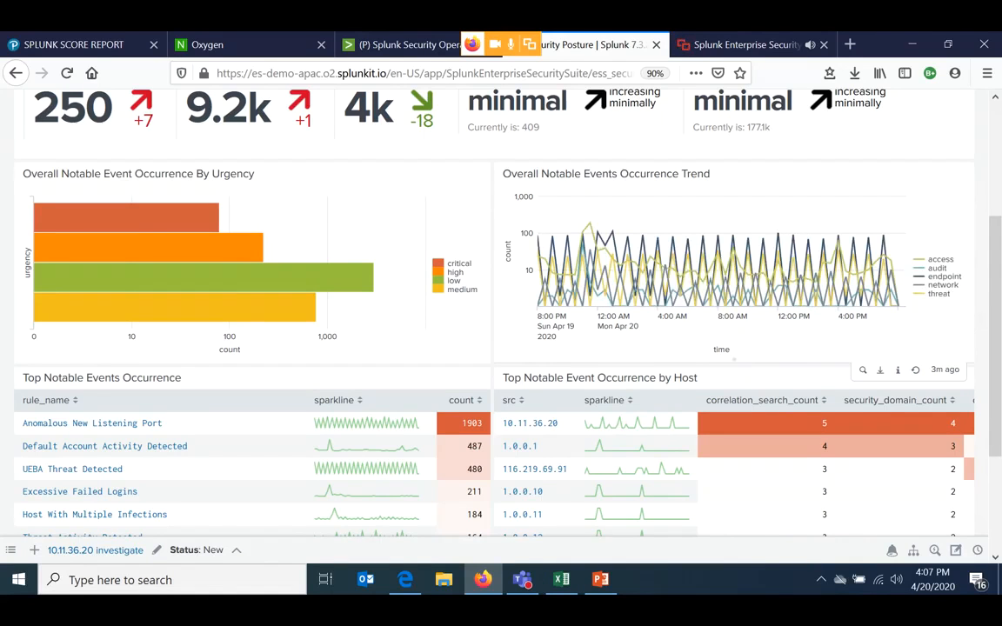
pyautogui.scroll(-2, 379, 321)
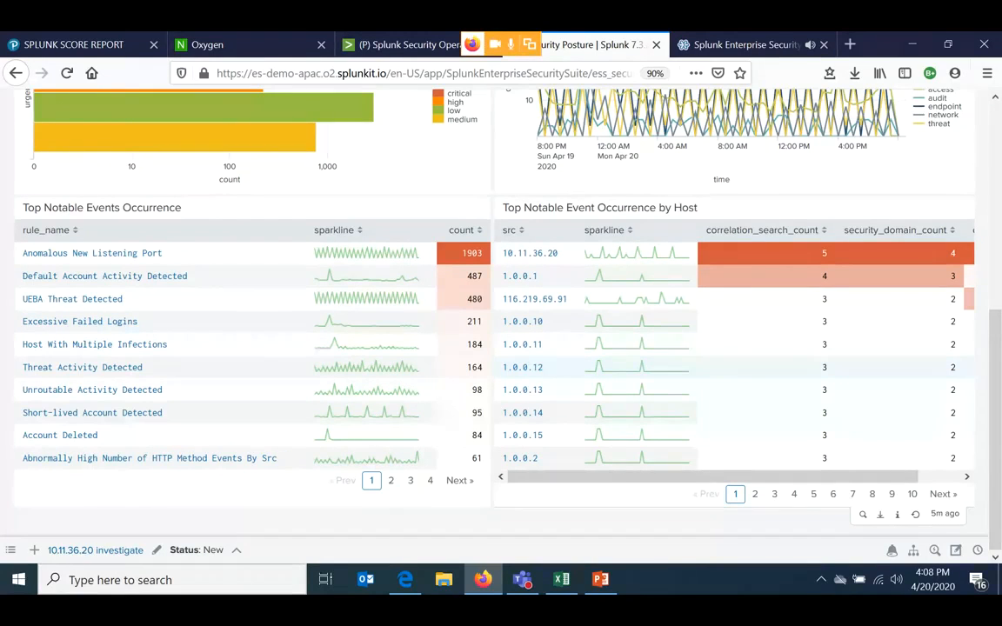
pyautogui.scroll(2, 740, 365)
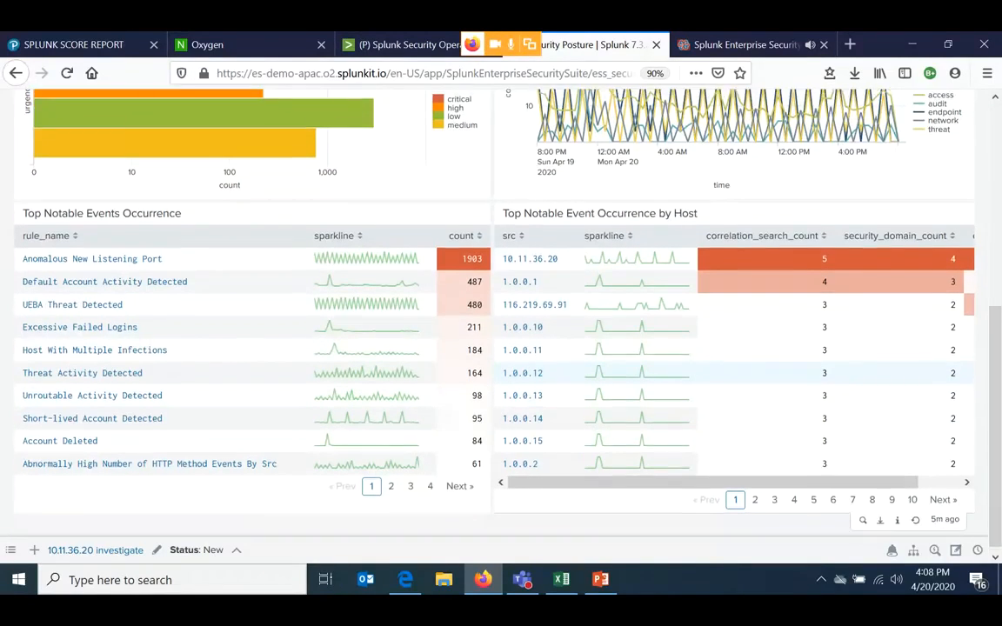
pyautogui.scroll(-1, 739, 365)
pyautogui.scroll(-1, 739, 365)
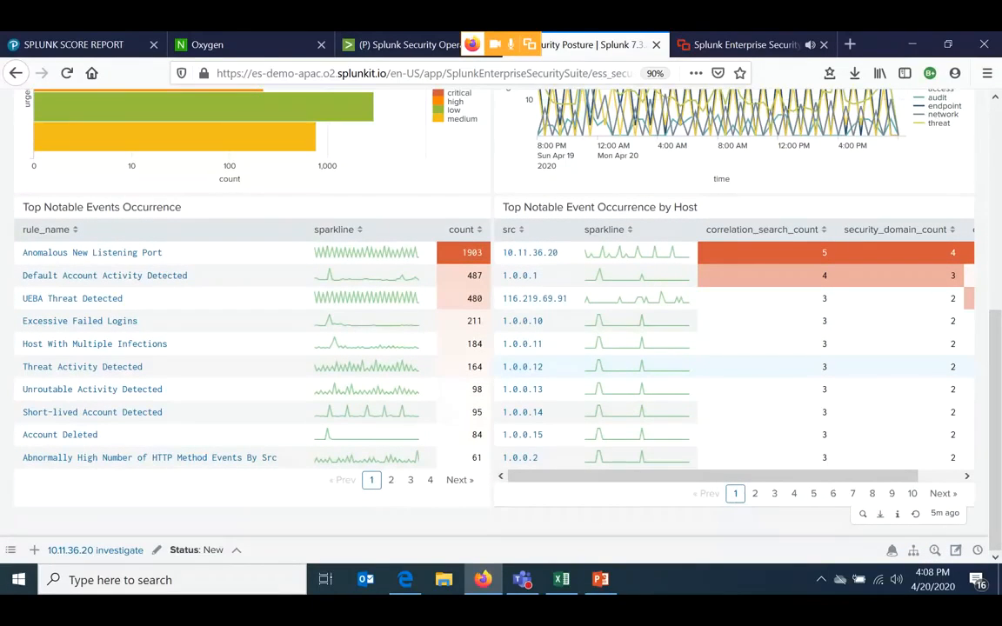
pyautogui.scroll(1, 739, 367)
pyautogui.scroll(1, 739, 284)
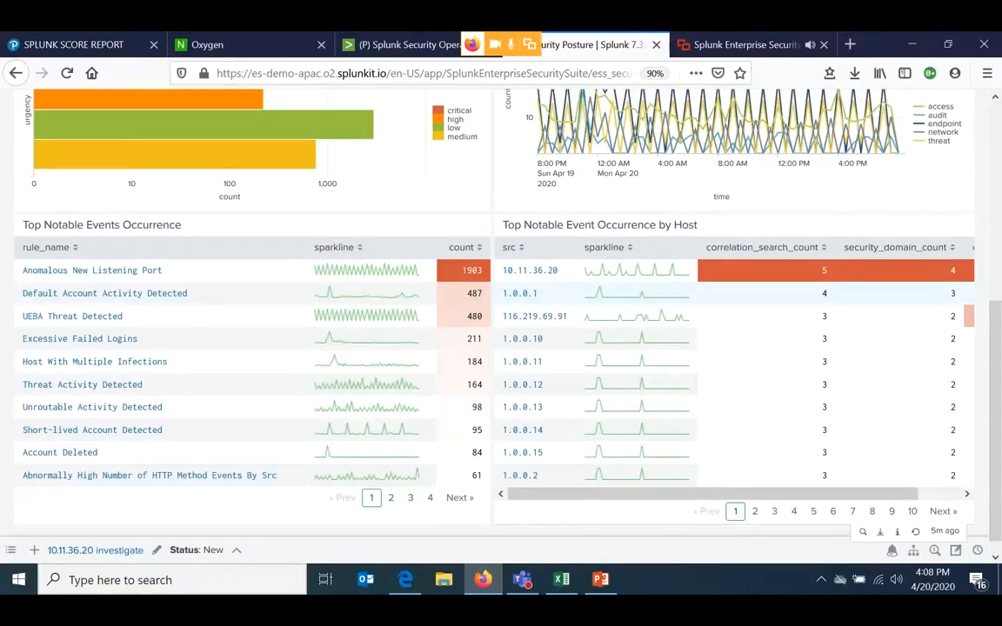
pyautogui.scroll(7, 739, 293)
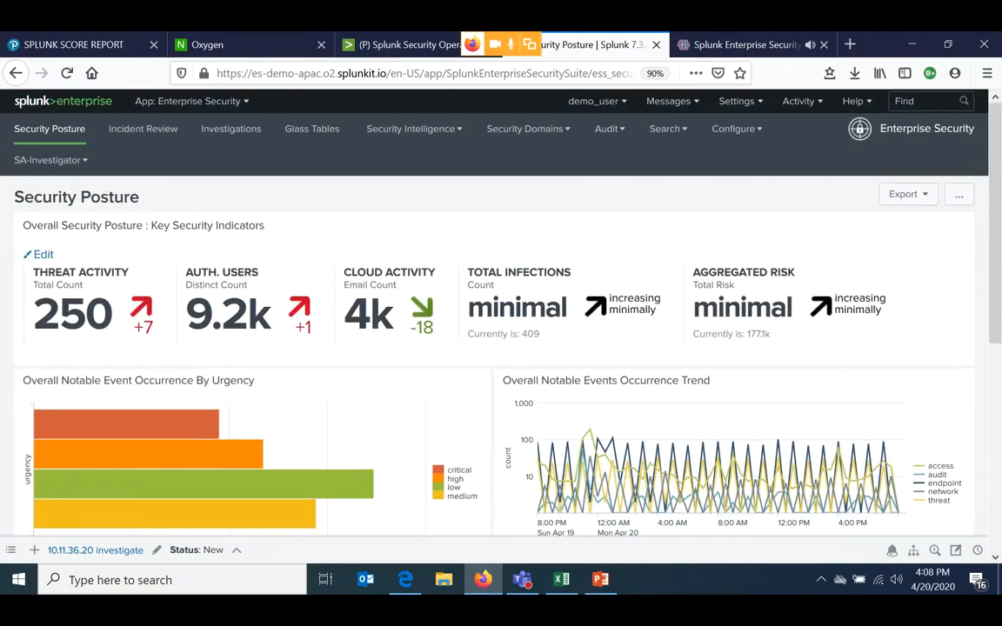
pyautogui.scroll(-7, 501, 330)
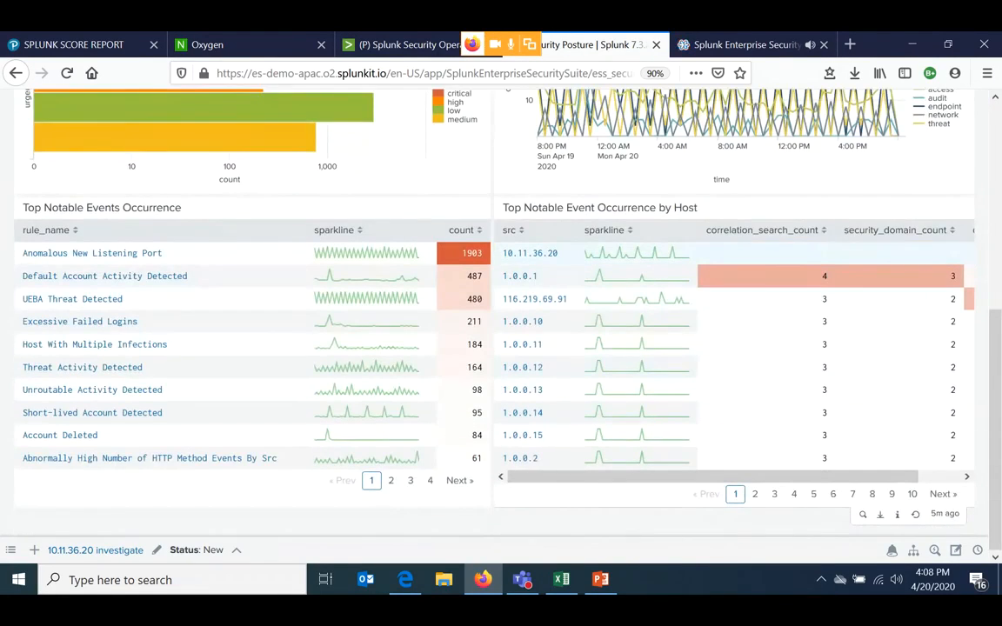
# - Open Incident Review for the source host 10.11.36.20 and check the Status filter's options without choosing one
pyautogui.click(531, 253)
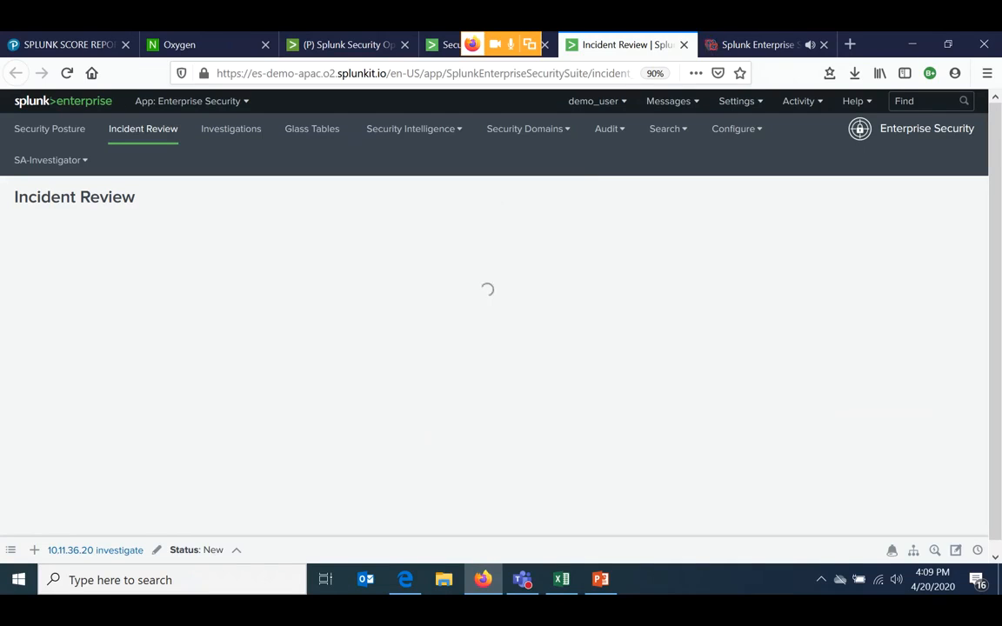
pyautogui.scroll(-1, 493, 348)
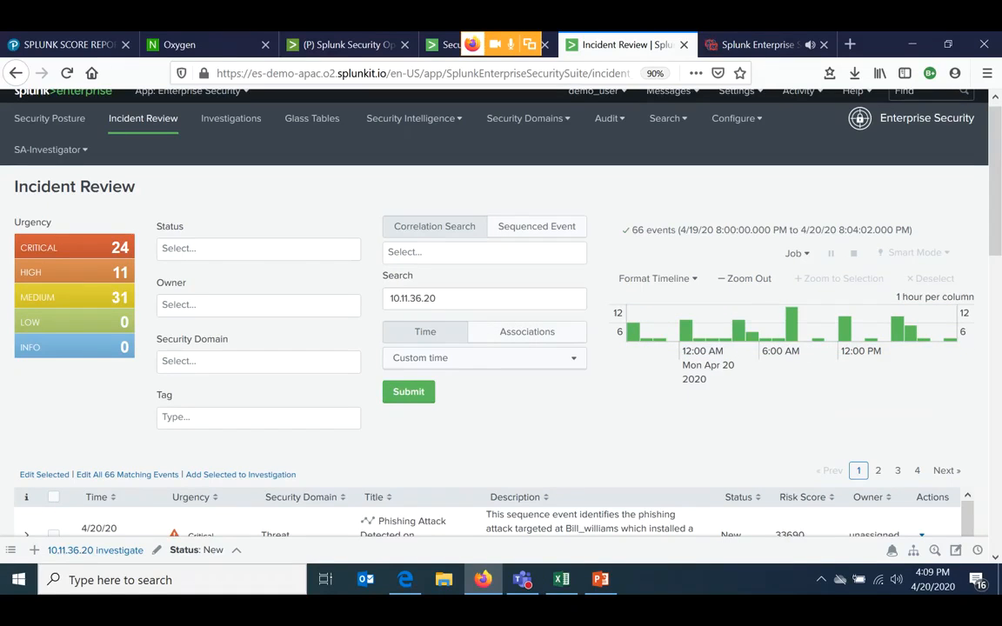
pyautogui.click(258, 249)
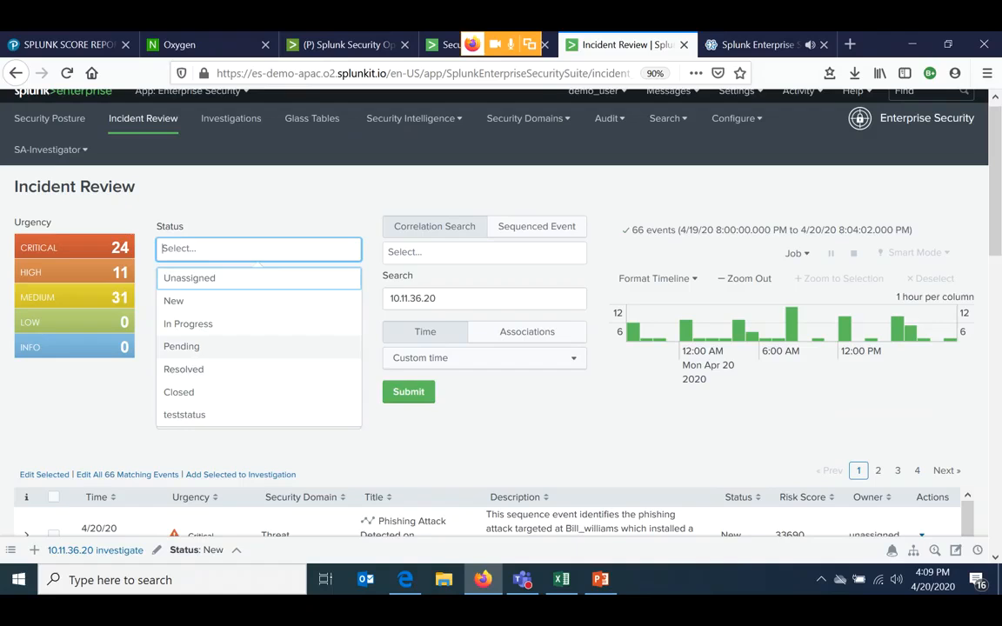
pyautogui.click(469, 426)
# - Examine the Incident Review urgency summary, filters, timeline and first notable events, and highlight the IP address in the Search filter
pyautogui.scroll(-4, 501, 322)
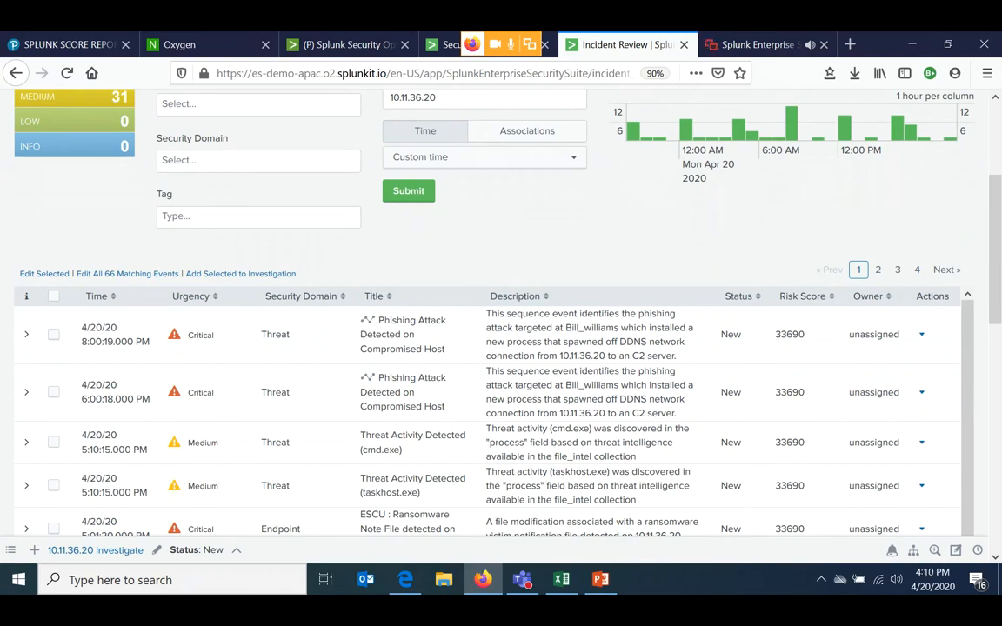
pyautogui.scroll(5, 500, 304)
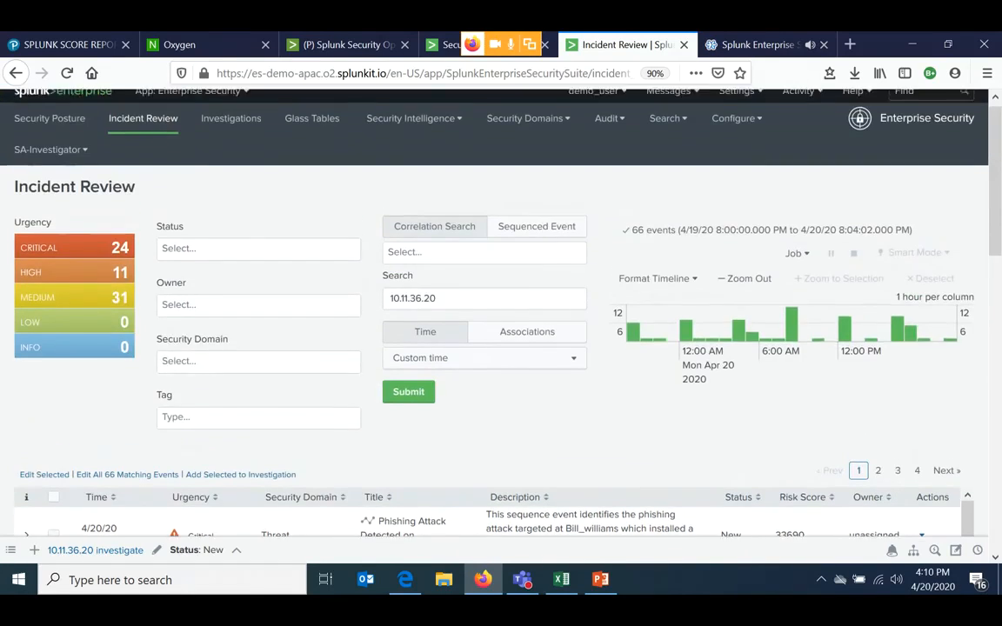
pyautogui.scroll(-4, 501, 304)
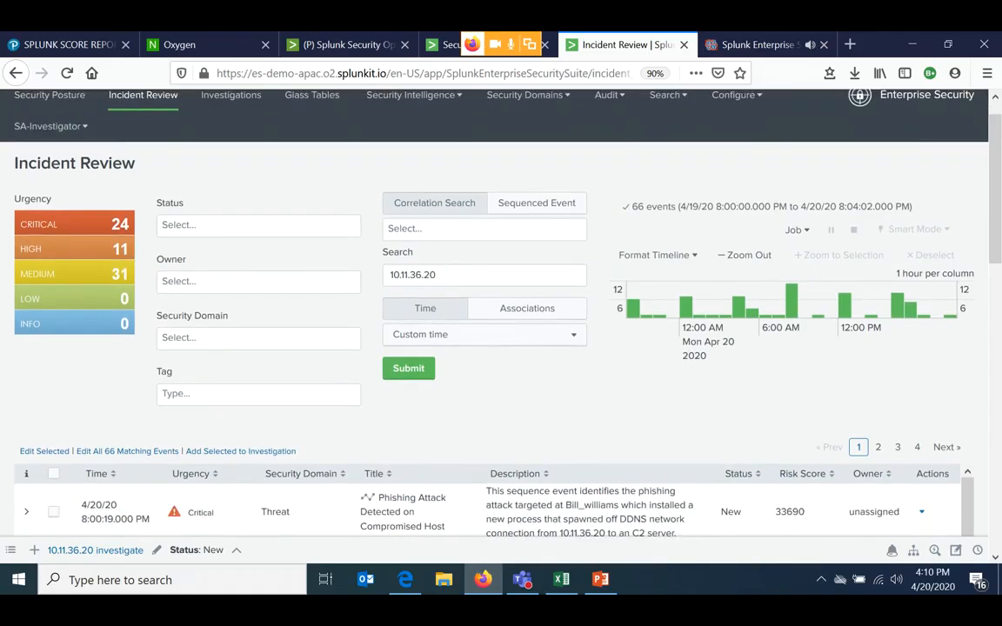
pyautogui.scroll(2, 501, 305)
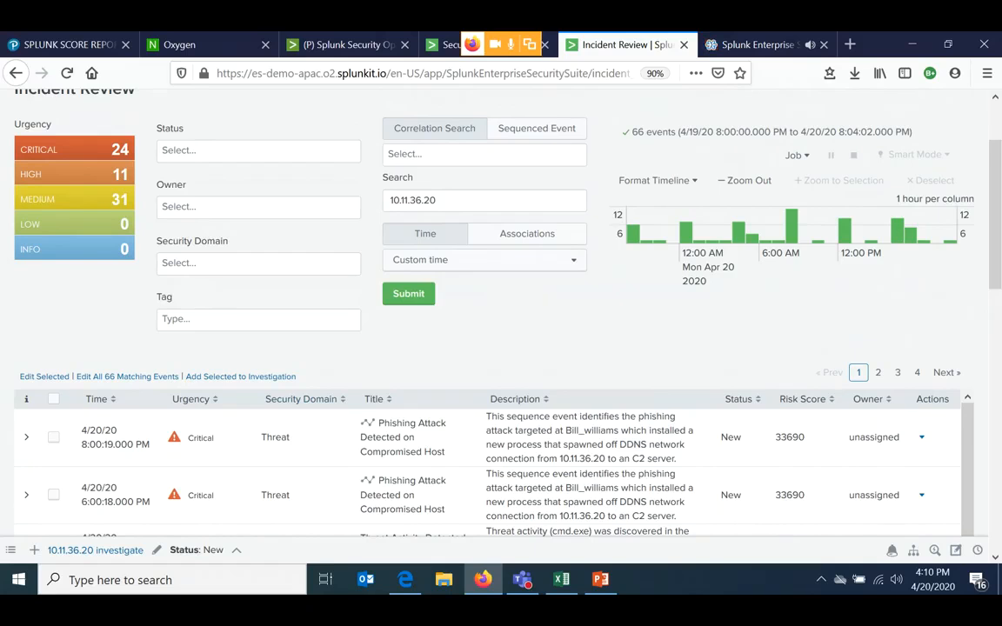
pyautogui.scroll(3, 501, 305)
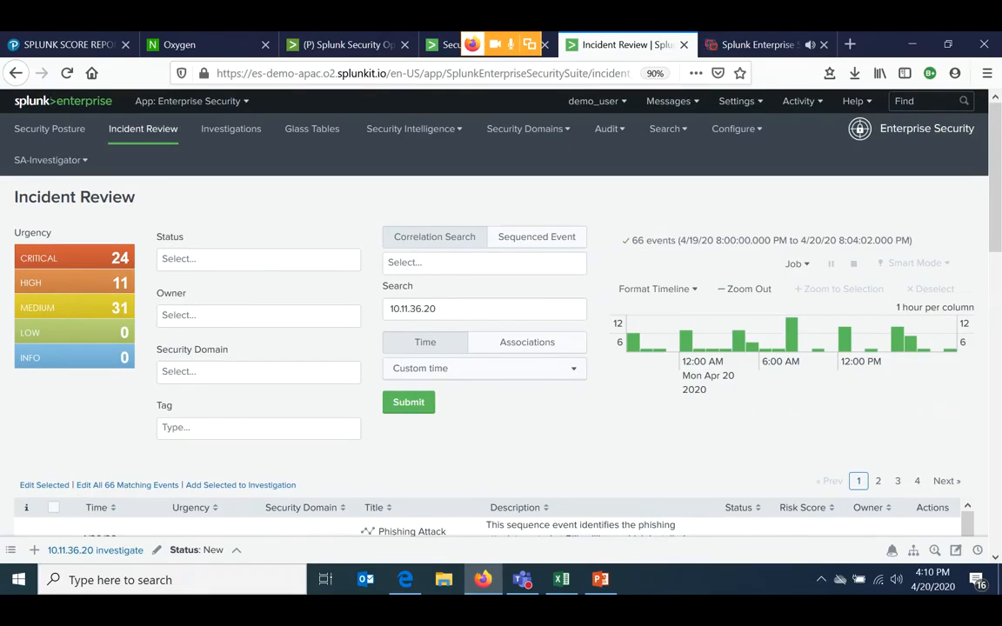
pyautogui.scroll(-3, 501, 304)
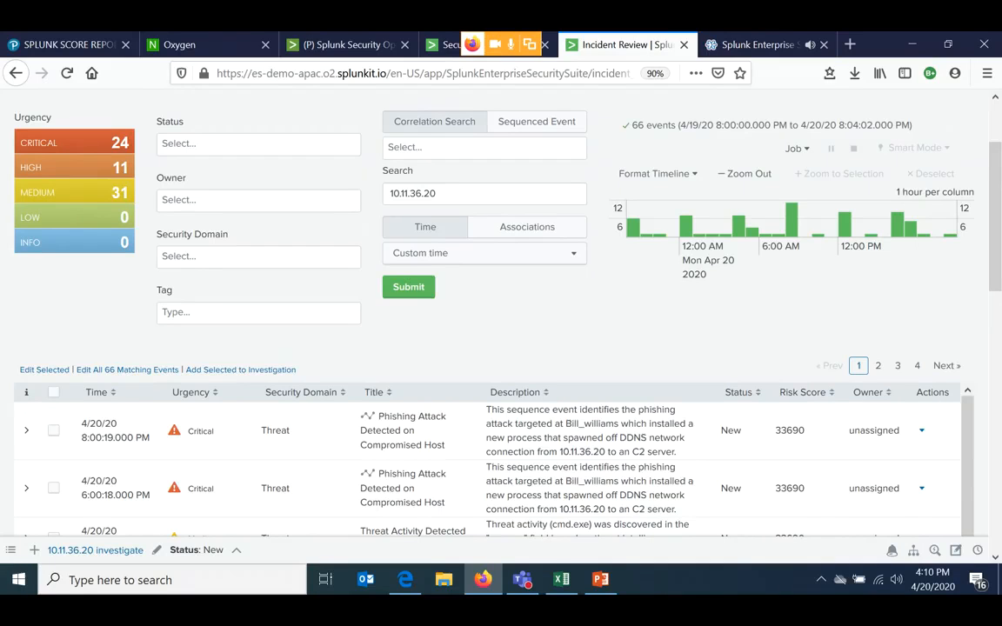
pyautogui.click(438, 193)
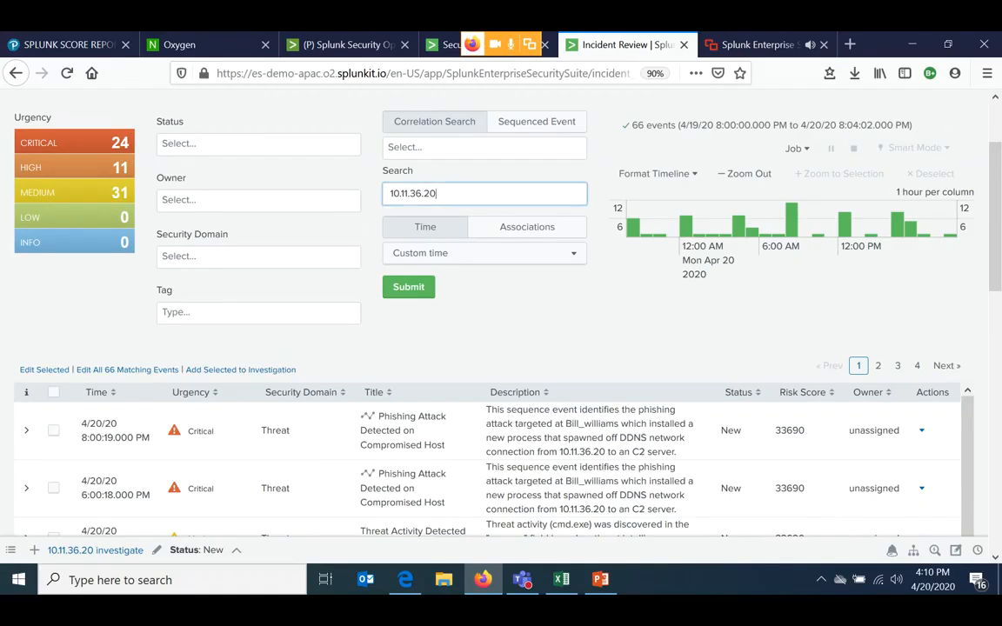
pyautogui.hotkey('ctrl', 'a')
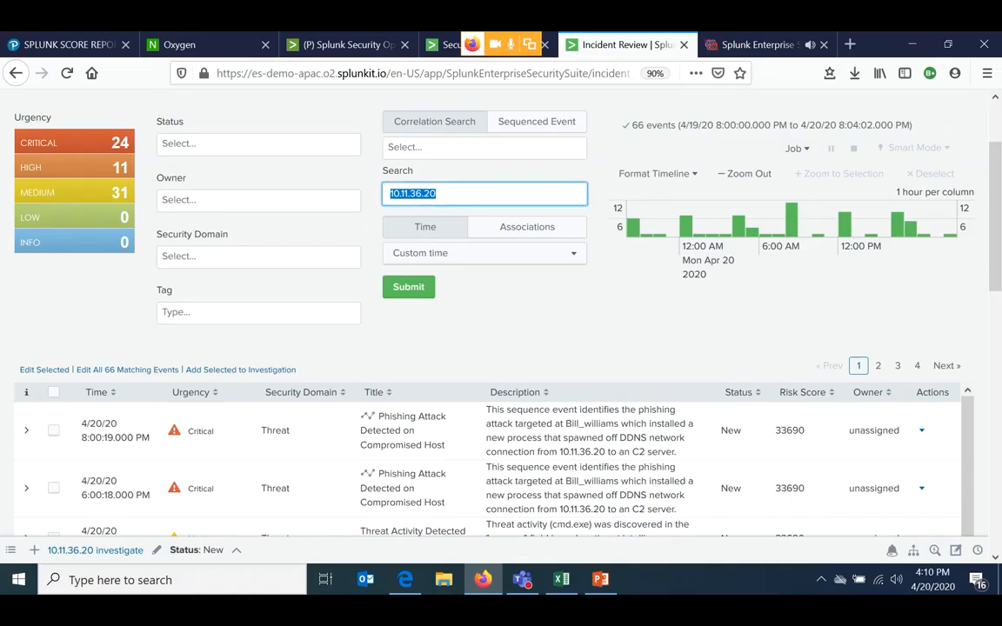
# - Browse the list of notable events for 10.11.36.20, reading their urgency, security domain, title and description
pyautogui.scroll(-2, 500, 348)
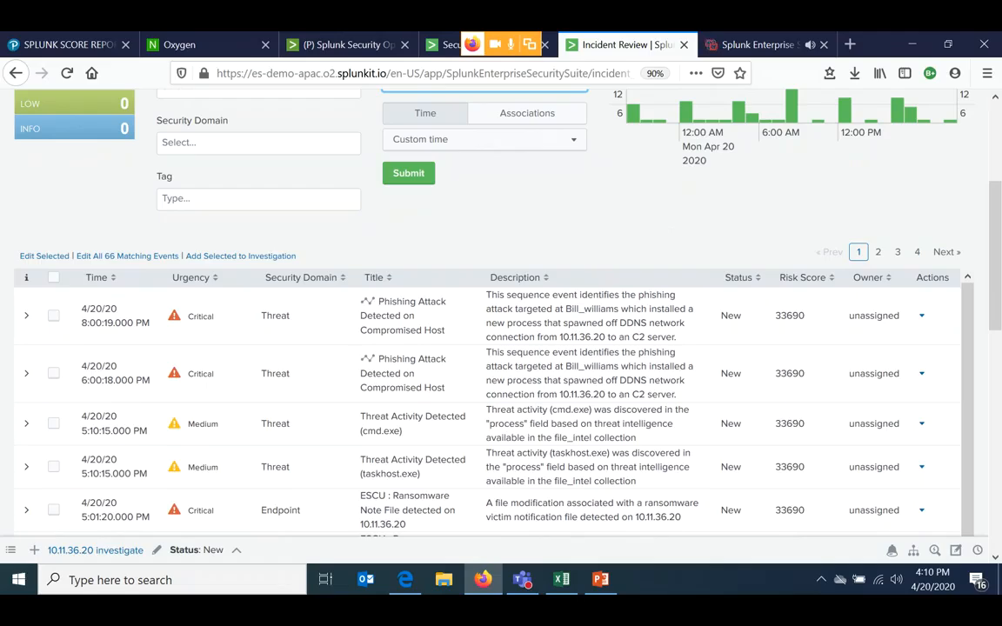
pyautogui.scroll(3, 494, 313)
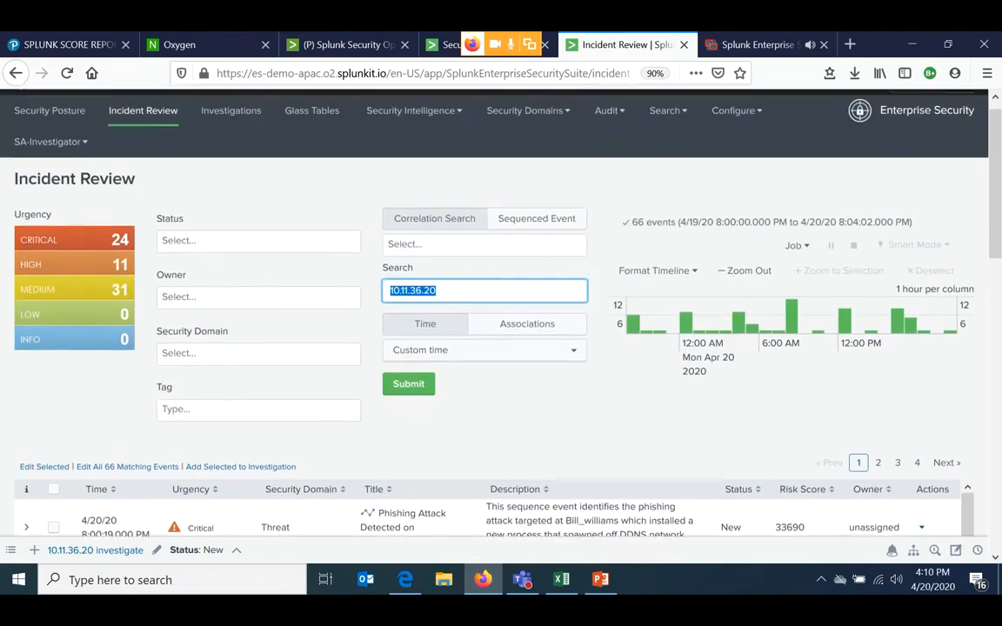
pyautogui.scroll(-3, 494, 313)
pyautogui.scroll(-4, 494, 313)
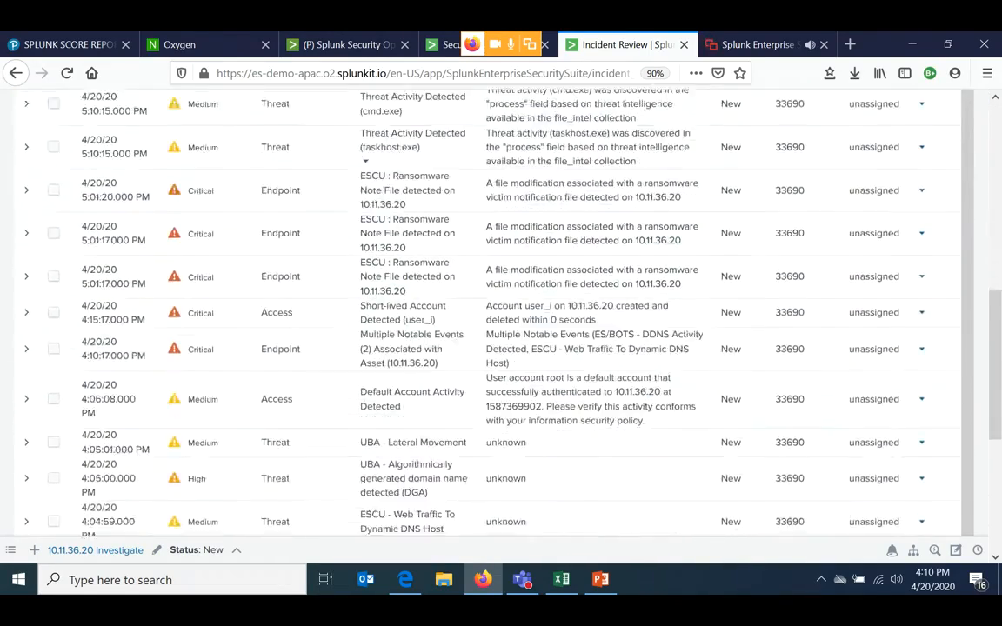
pyautogui.scroll(5, 494, 313)
pyautogui.scroll(3, 765, 334)
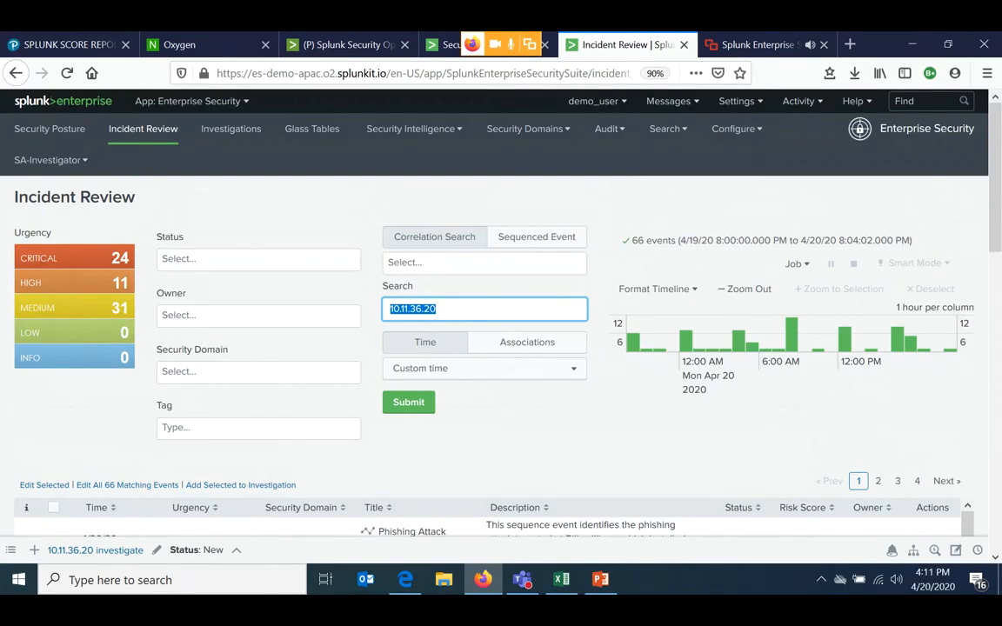
pyautogui.scroll(-2, 501, 313)
pyautogui.scroll(-15, 487, 313)
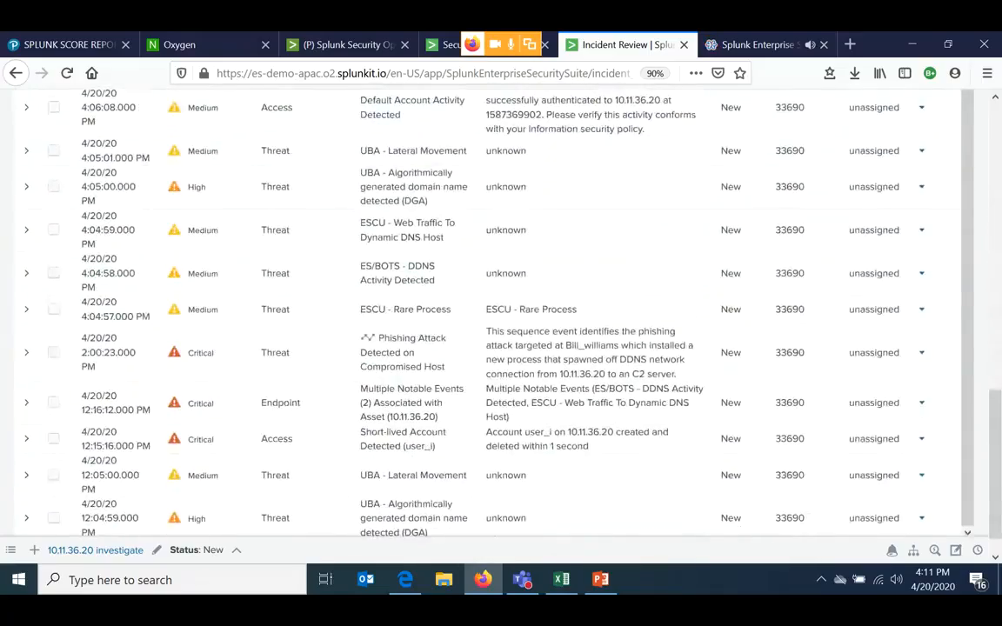
pyautogui.scroll(15, 501, 313)
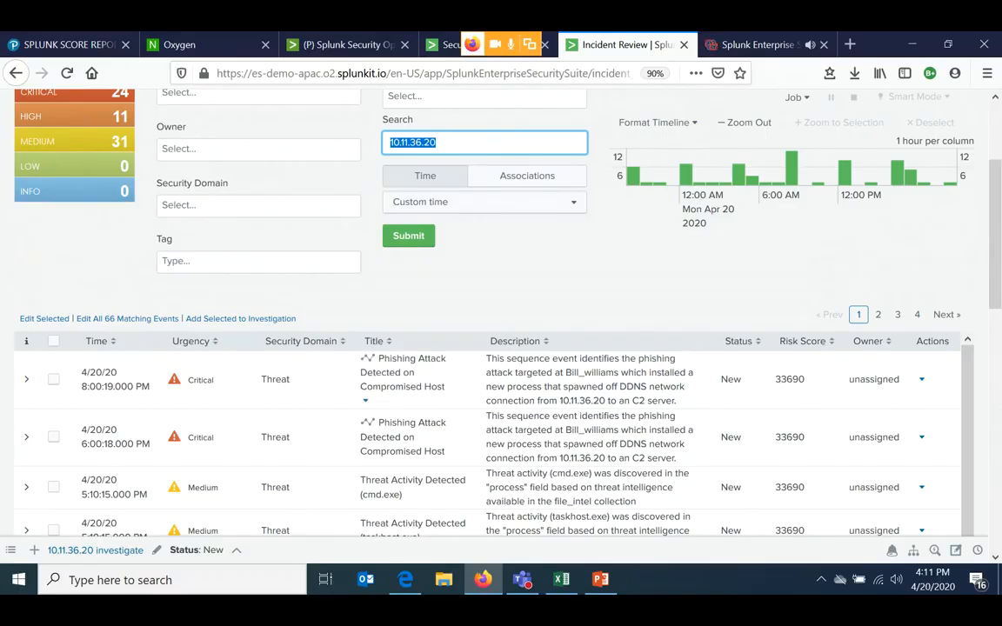
# - Expand the newest Phishing Attack Detected on Compromised Host event and review its description, transitions, additional fields and event details
pyautogui.click(26, 379)
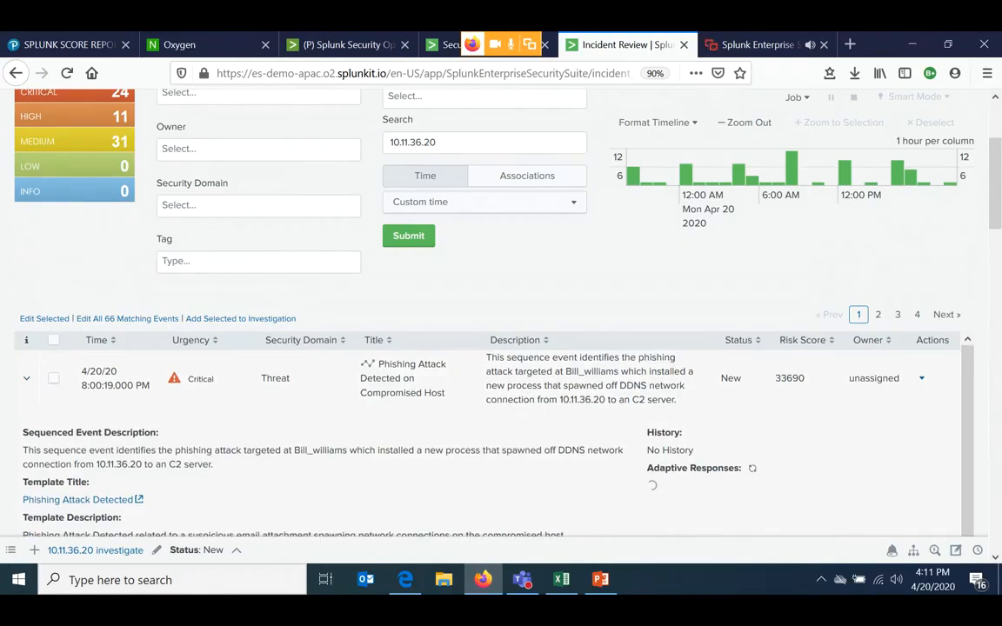
pyautogui.scroll(-3, 501, 347)
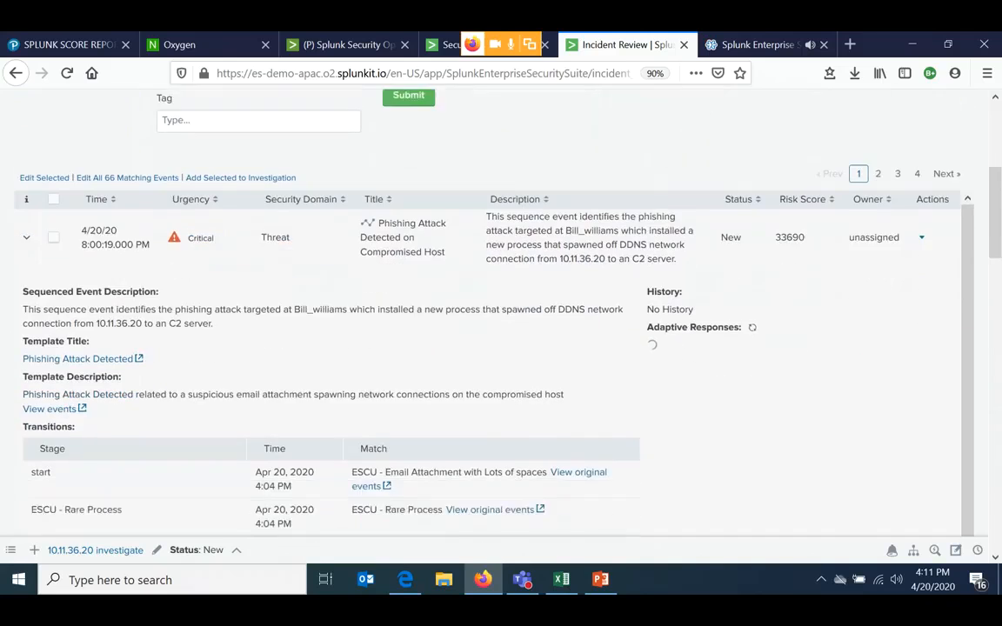
pyautogui.scroll(-1, 500, 304)
pyautogui.scroll(-1, 501, 304)
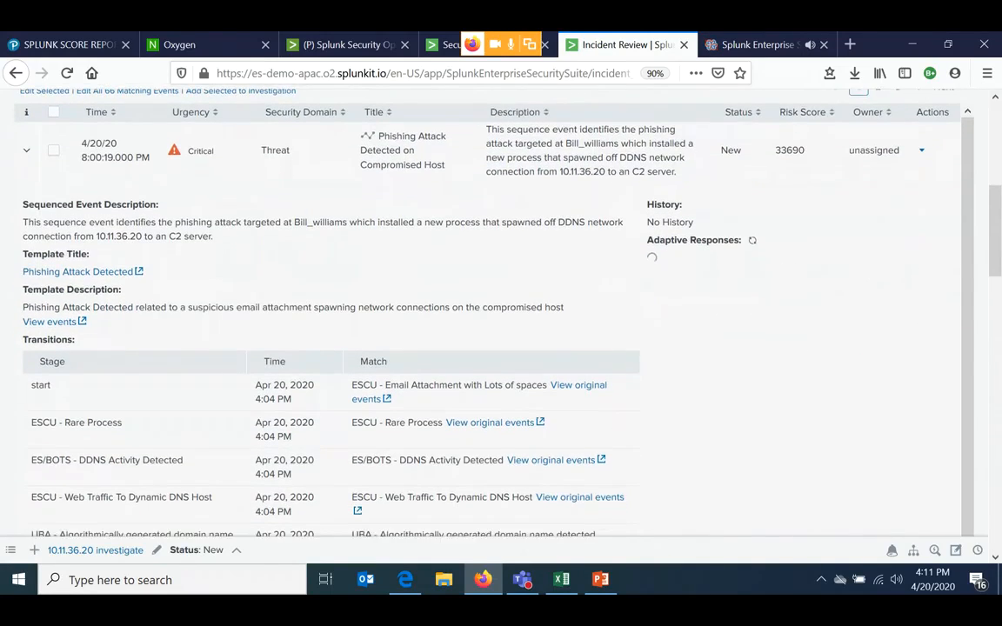
pyautogui.scroll(-2, 501, 304)
pyautogui.scroll(3, 501, 305)
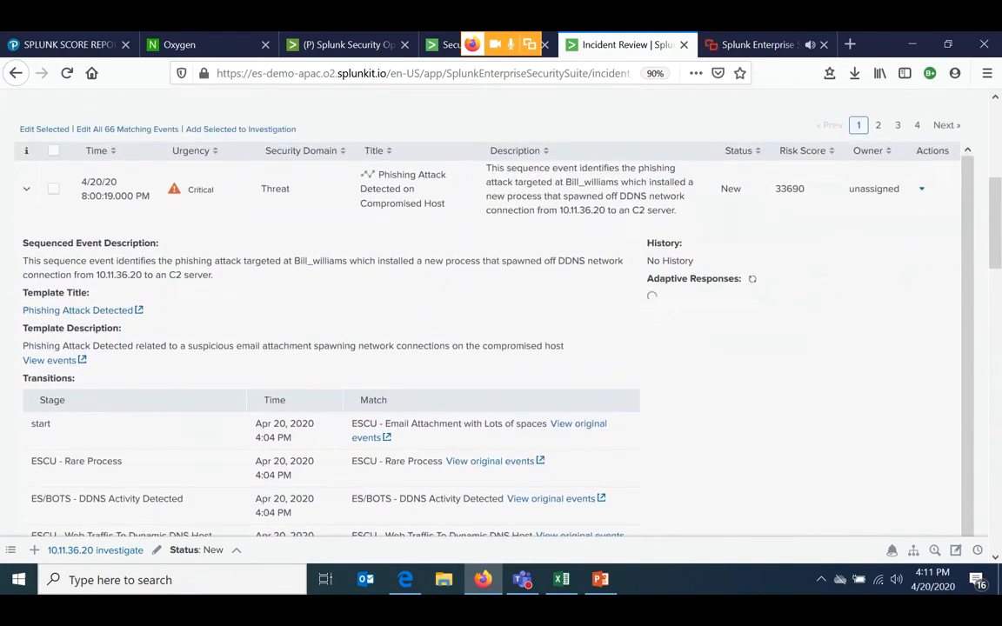
pyautogui.scroll(-4, 501, 304)
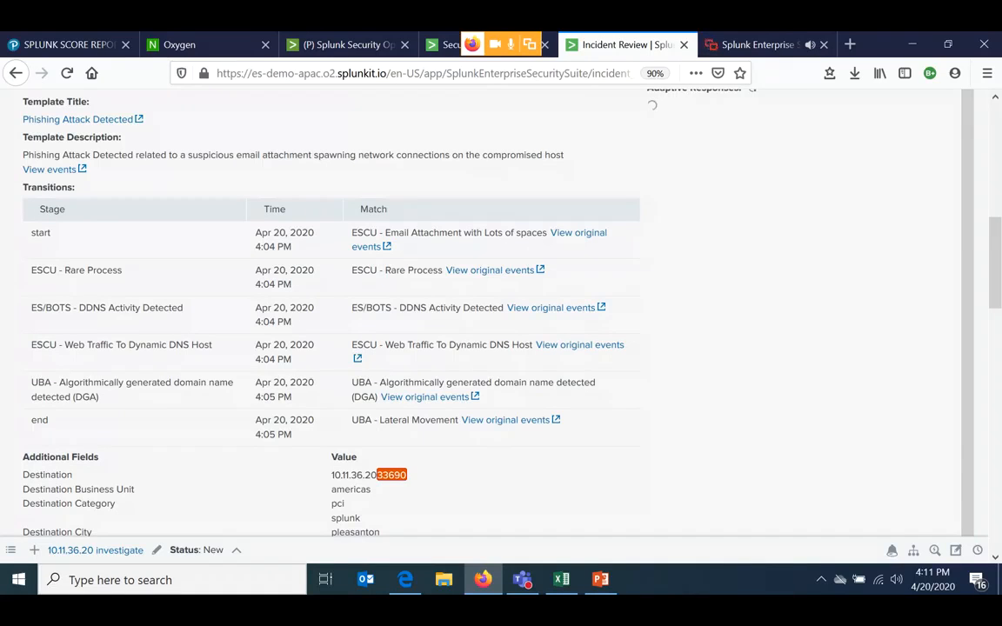
pyautogui.scroll(-3, 390, 190)
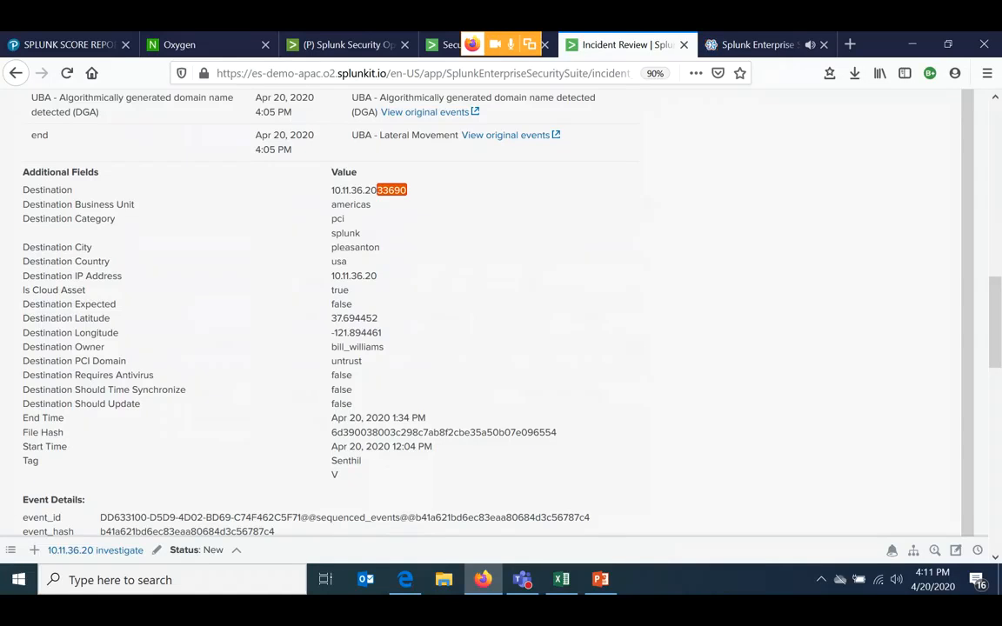
pyautogui.scroll(-3, 460, 304)
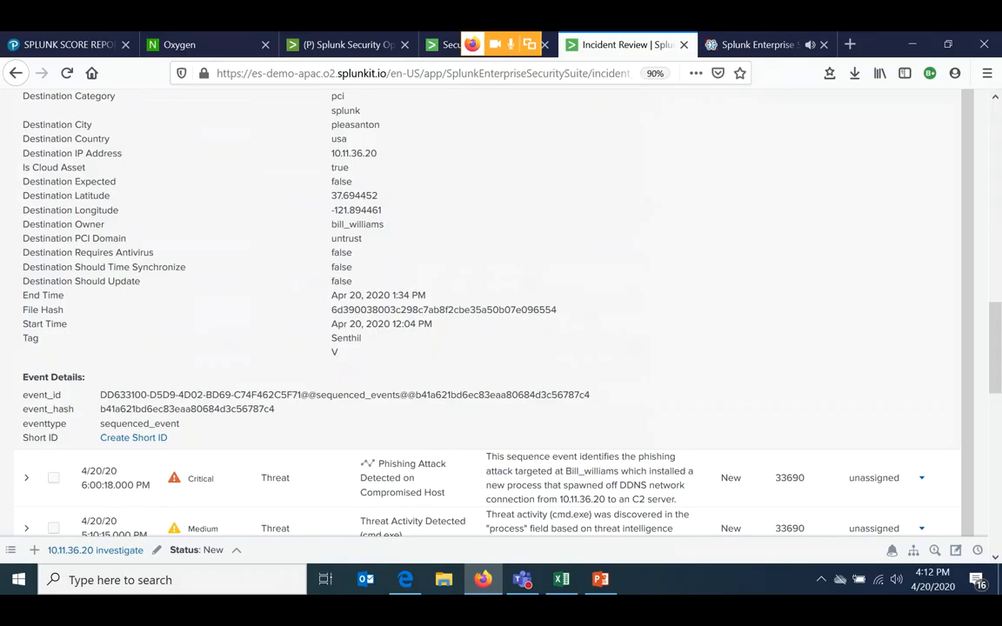
# - Highlight the event_hash value in the expanded phishing event's details, and collapse the event
pyautogui.moveTo(275, 409); pyautogui.dragTo(100, 409)
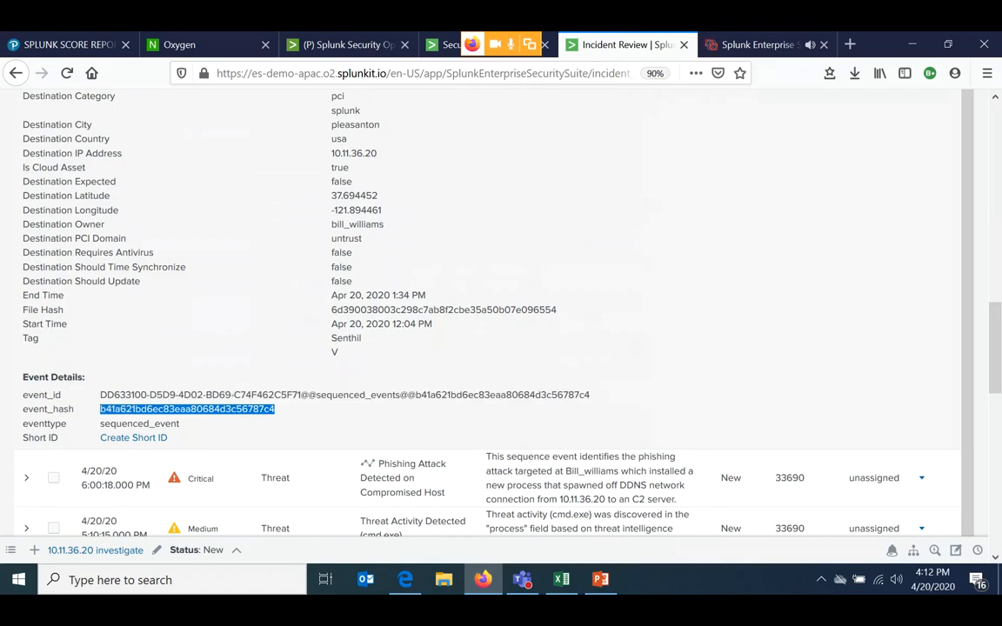
pyautogui.click(101, 409)
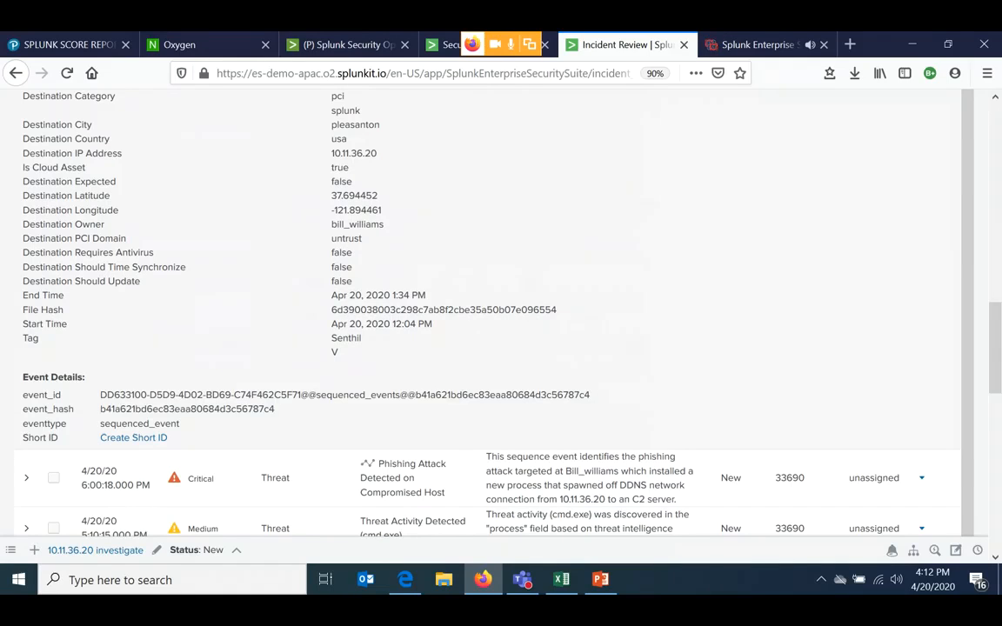
pyautogui.moveTo(274, 409); pyautogui.dragTo(100, 409)
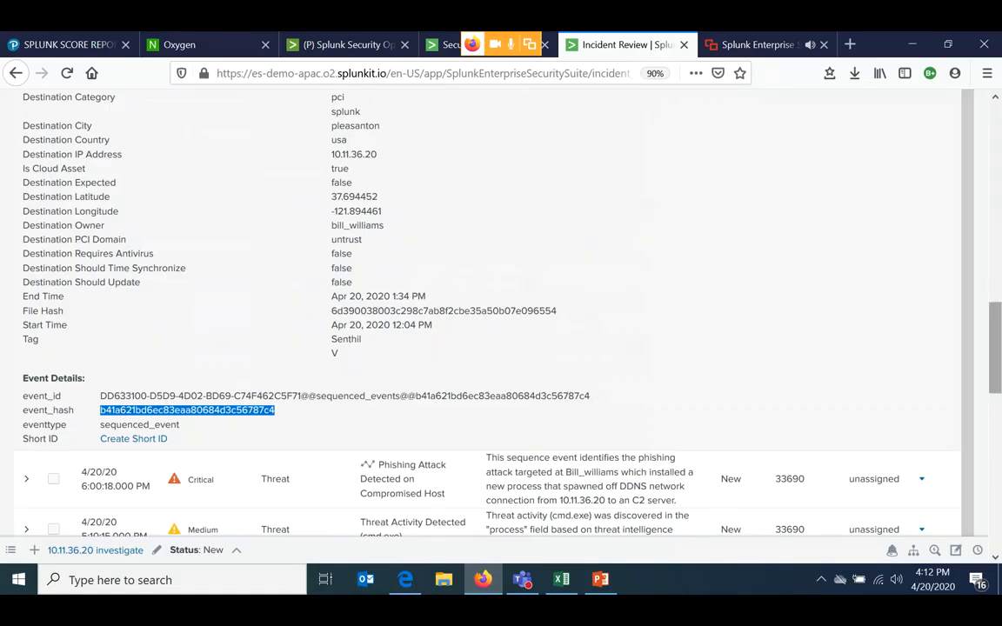
pyautogui.scroll(9, 501, 304)
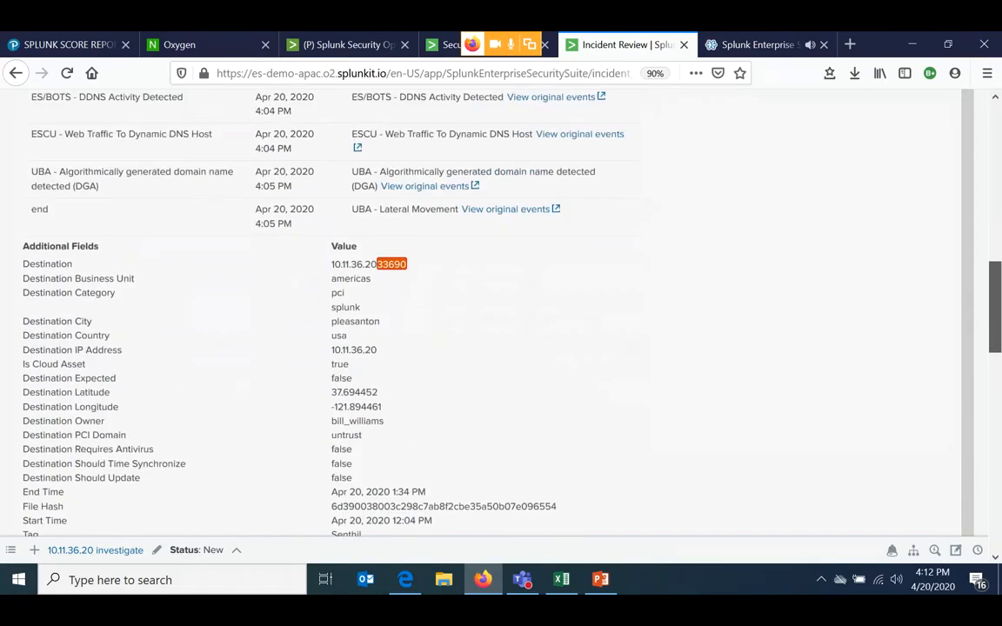
pyautogui.scroll(5, 501, 304)
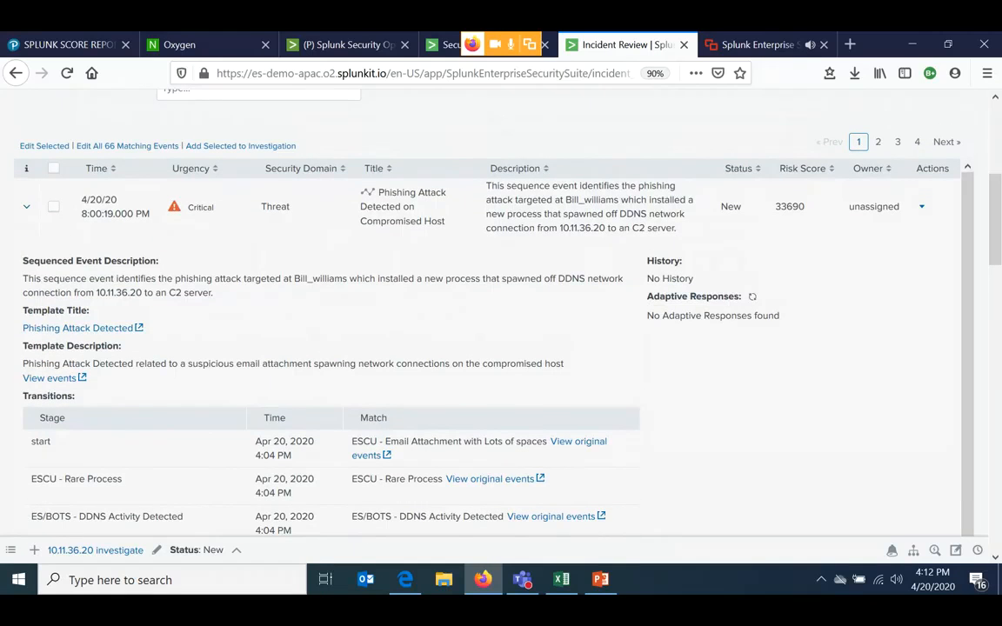
pyautogui.click(27, 207)
pyautogui.scroll(5, 501, 305)
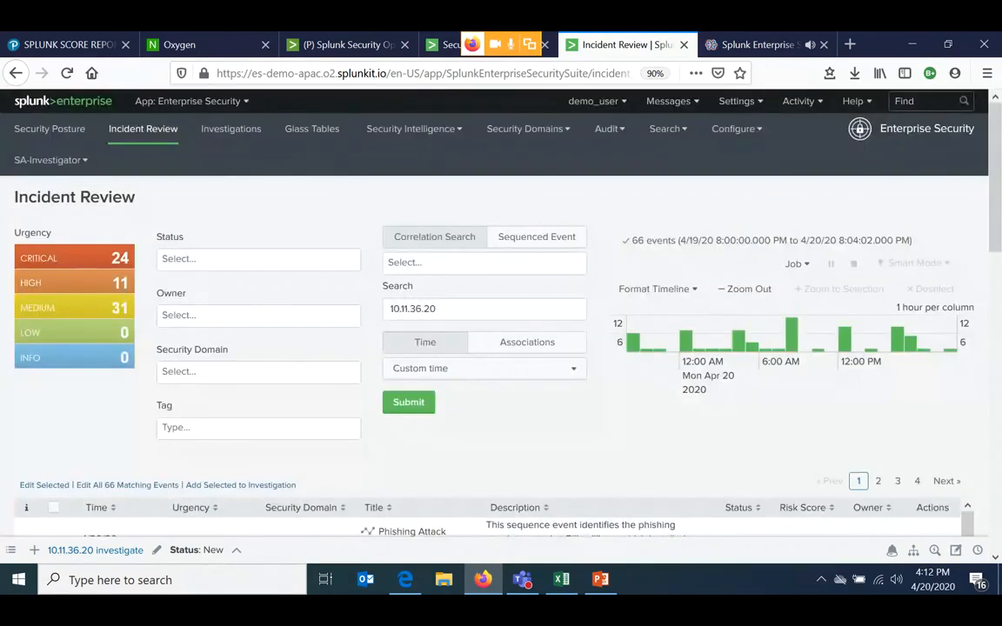
# - Expand the newest phishing attack event again, recheck its transitions and additional fields, and collapse it
pyautogui.scroll(-3, 500, 304)
pyautogui.scroll(-1, 501, 348)
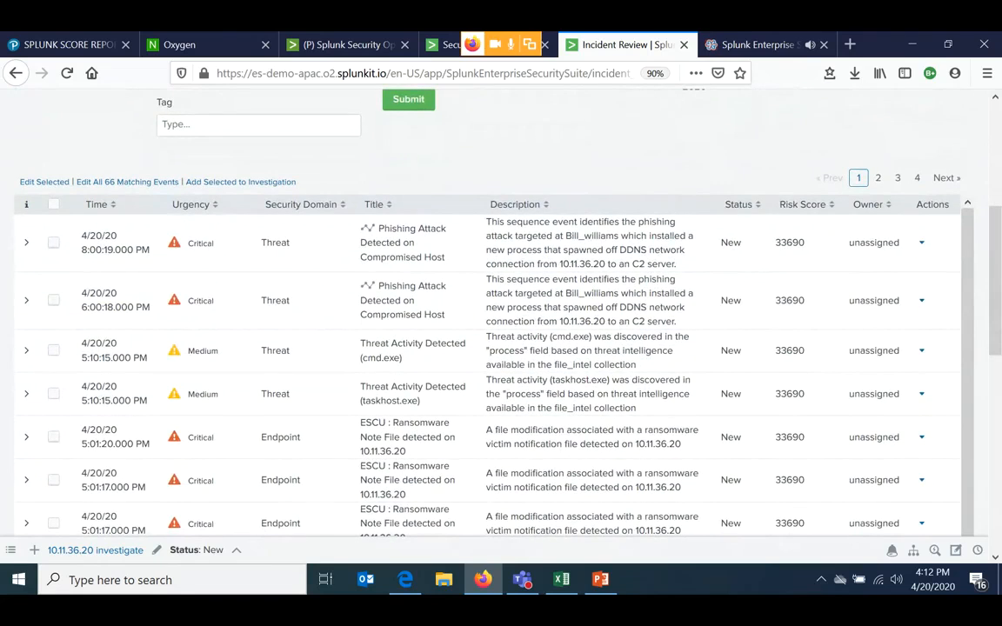
pyautogui.click(26, 242)
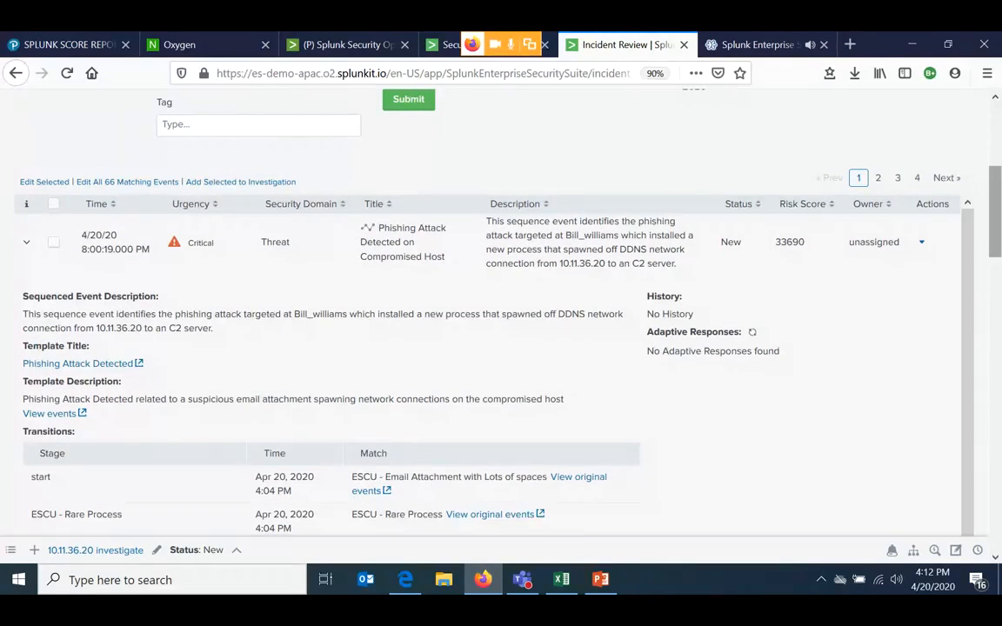
pyautogui.scroll(-8, 501, 304)
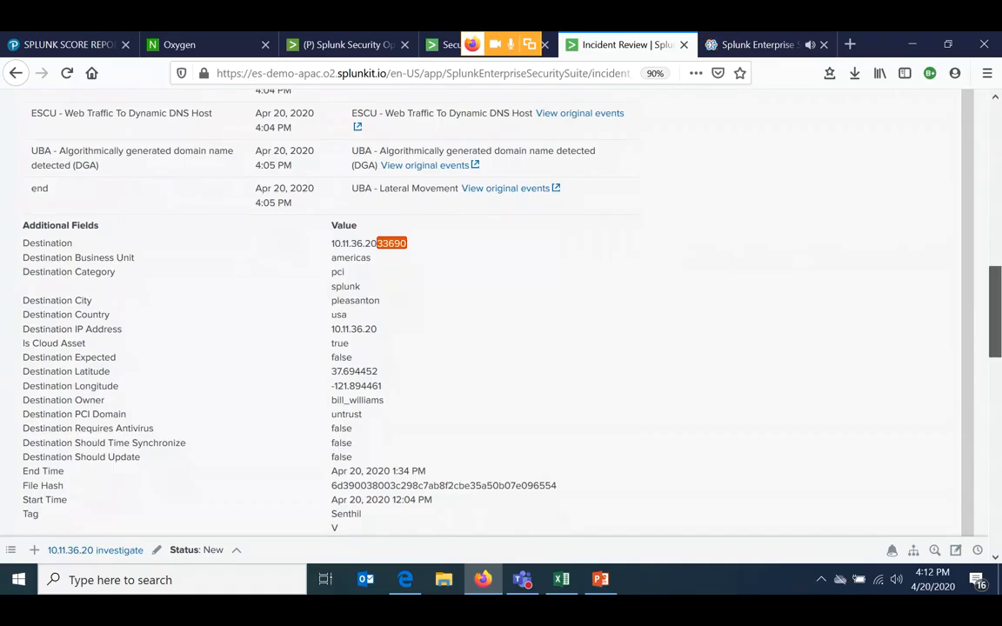
pyautogui.scroll(10, 501, 304)
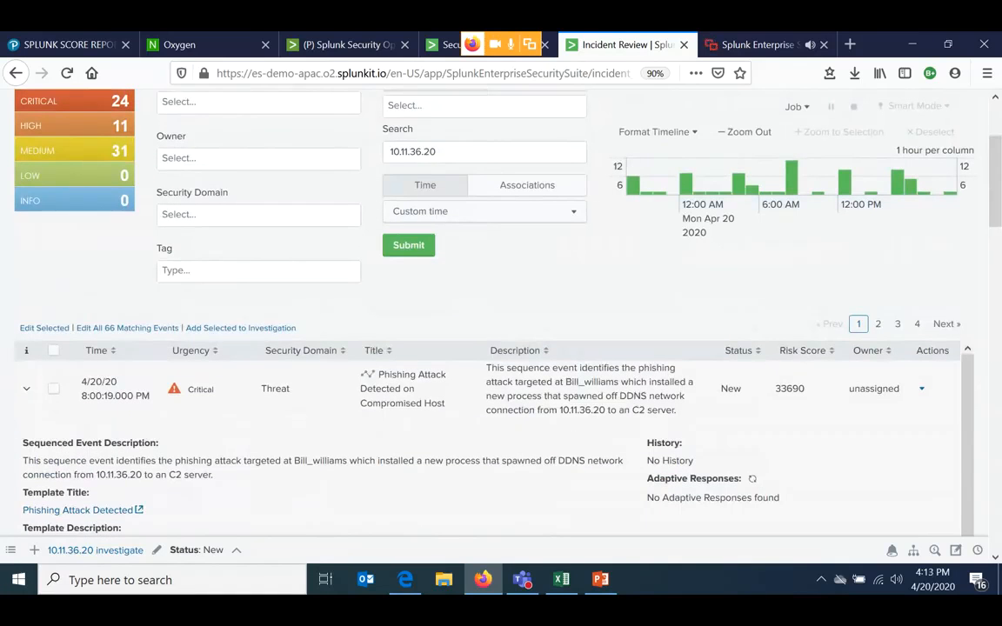
pyautogui.click(26, 389)
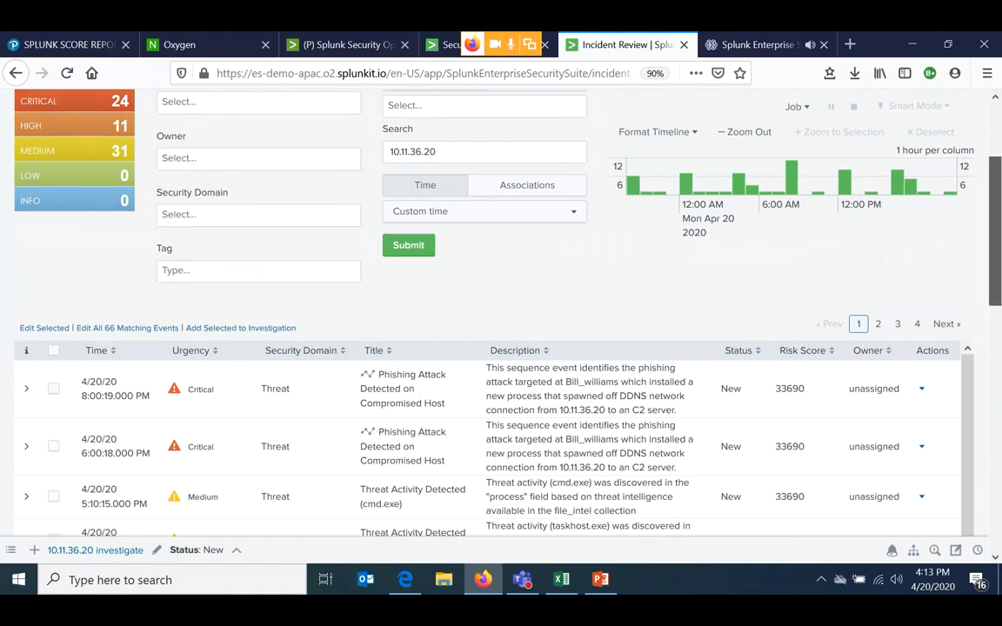
# - Expand the 5:01:20 PM ESCU Ransomware Note File notable event and review its description, additional fields and recommended following steps
pyautogui.scroll(-15, 995, 231)
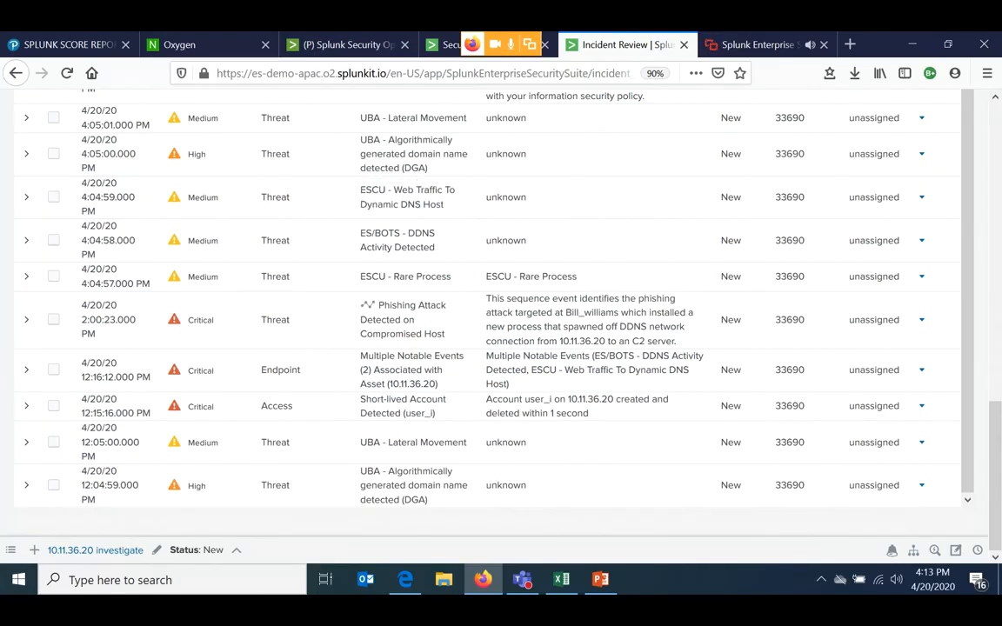
pyautogui.click(26, 198)
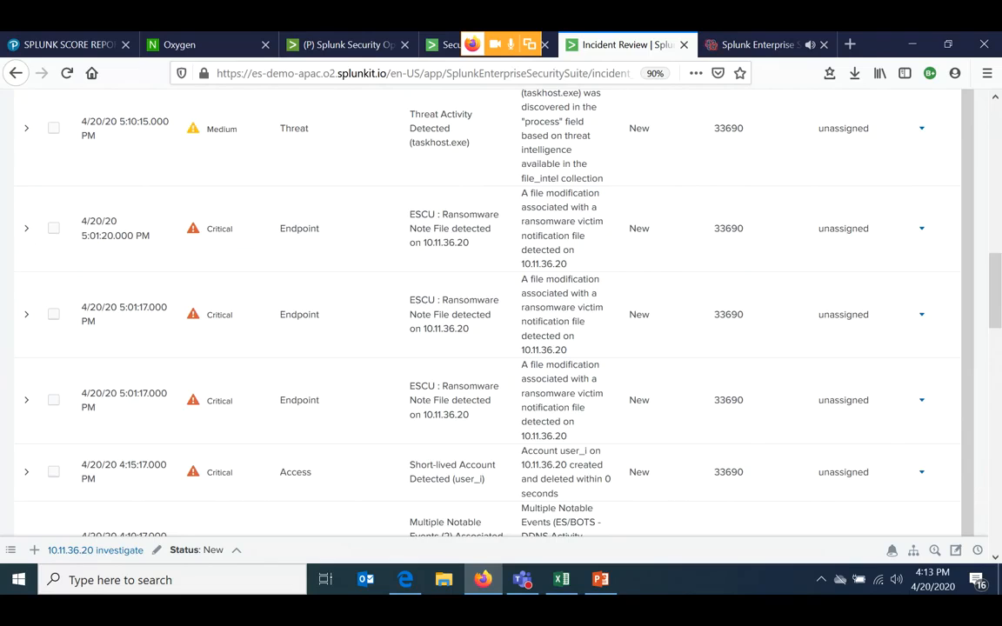
pyautogui.scroll(5, 487, 313)
pyautogui.scroll(5, 487, 313)
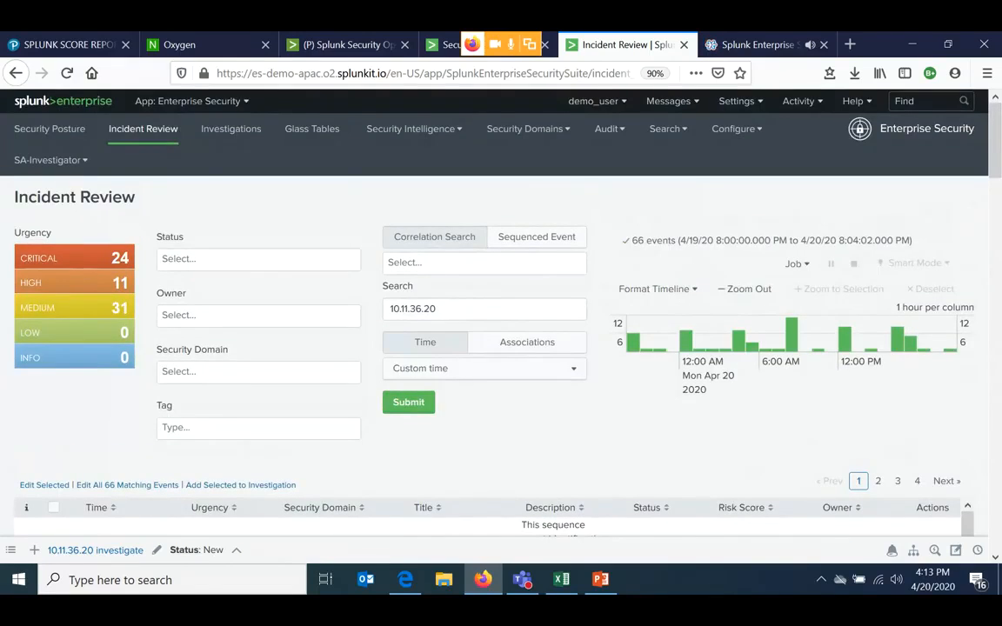
pyautogui.scroll(-5, 487, 313)
pyautogui.scroll(-5, 487, 313)
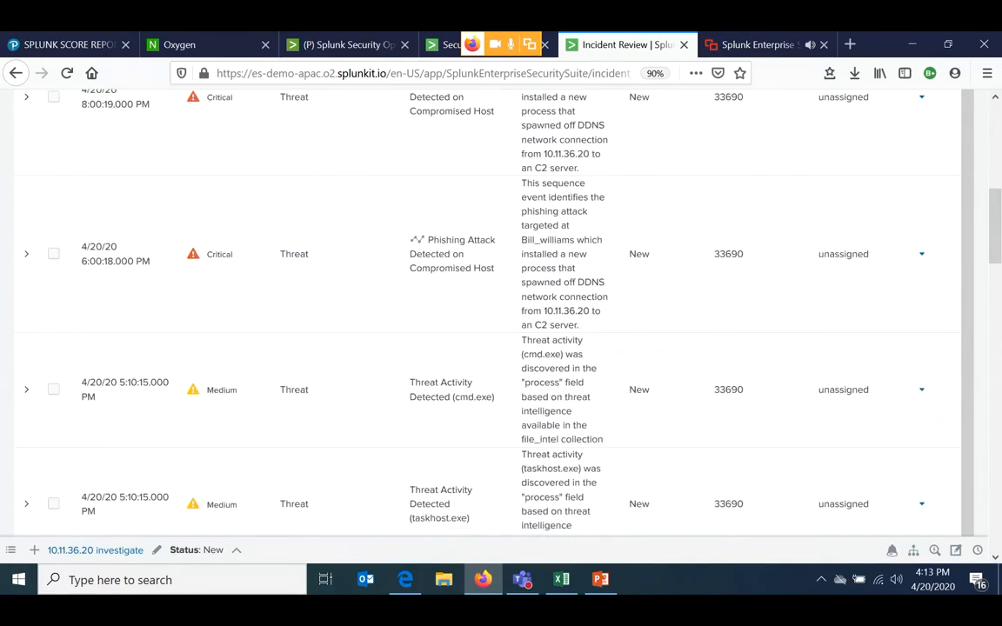
pyautogui.scroll(-2, 487, 313)
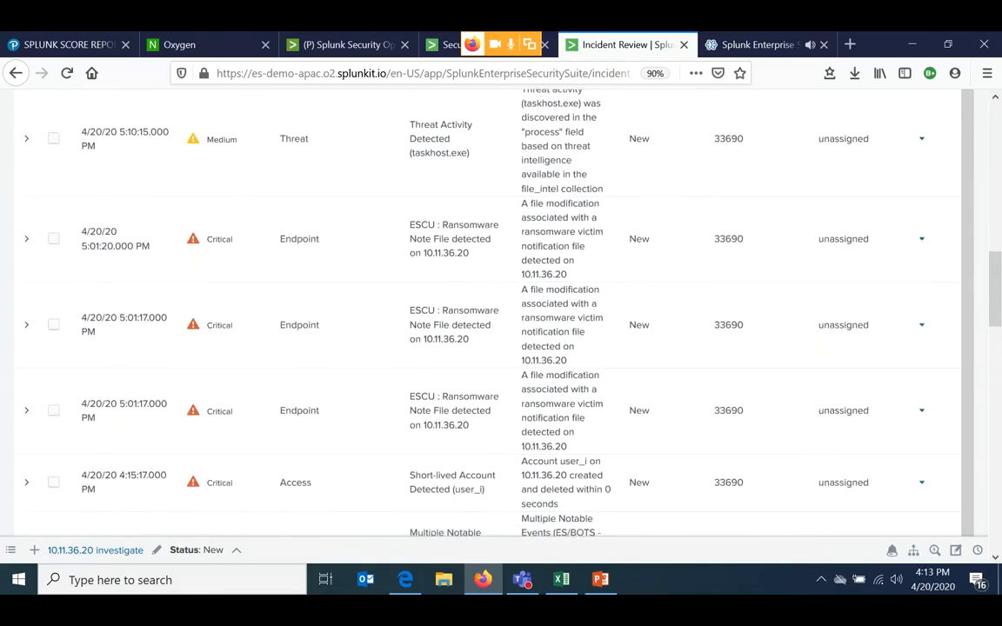
pyautogui.click(27, 231)
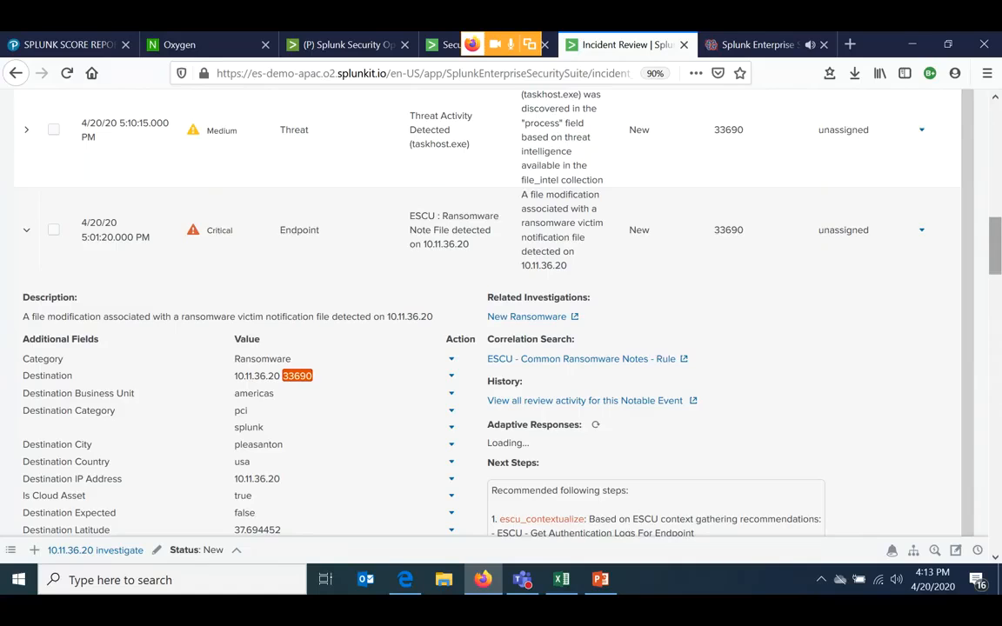
pyautogui.scroll(-3, 487, 313)
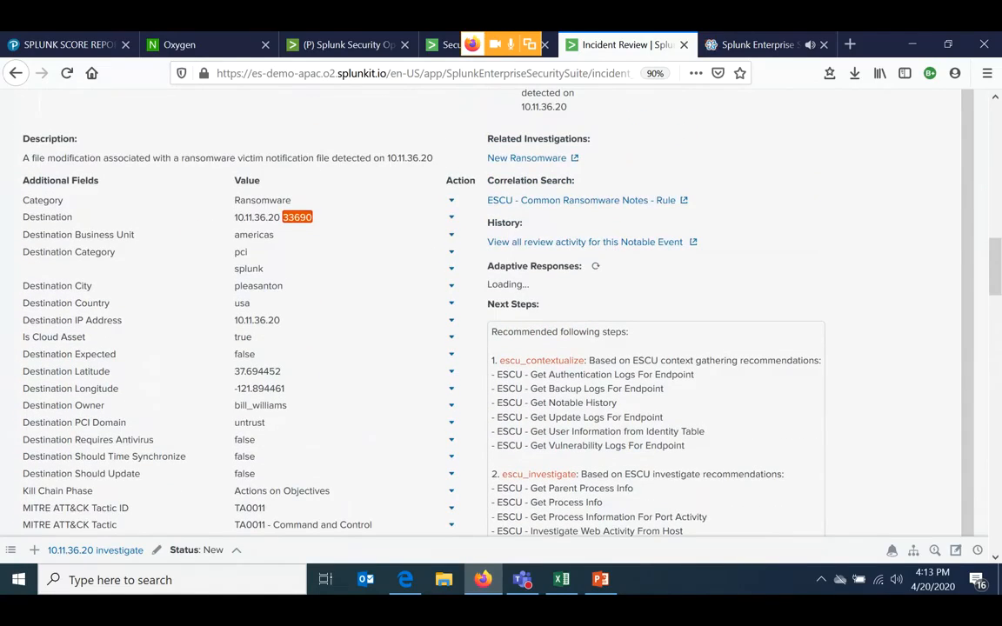
# - Review the full list of actions available for the ransomware event's Destination field, from Edit Tags through Web Search (as source)
pyautogui.click(450, 216)
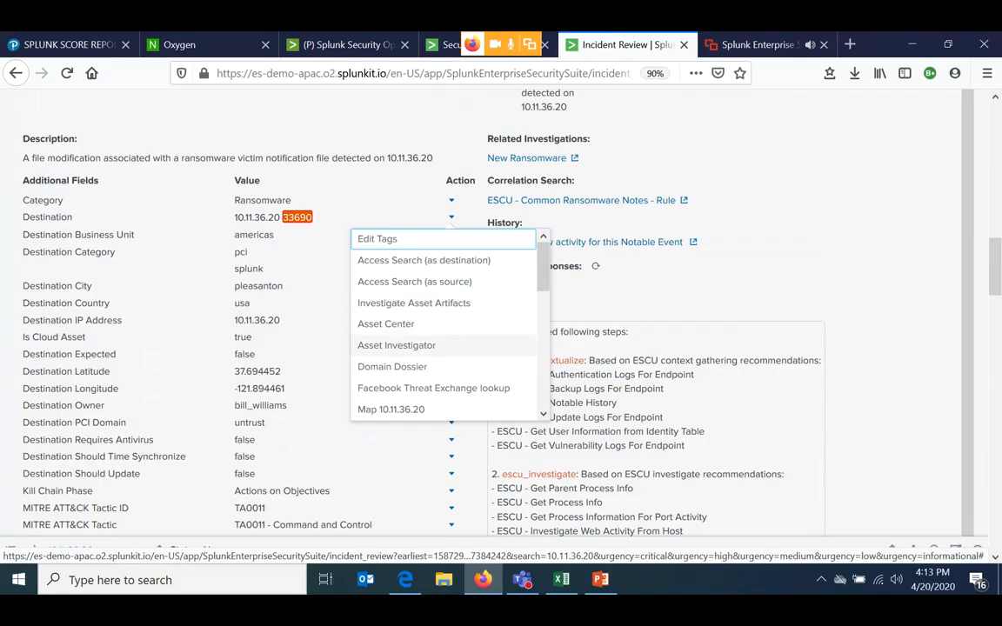
pyautogui.scroll(-1, 435, 339)
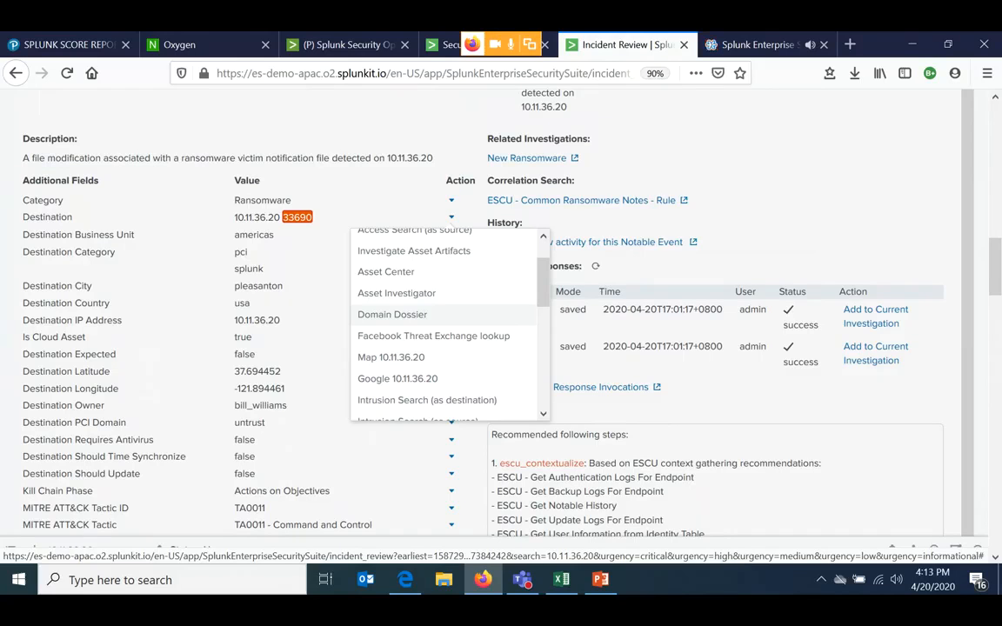
pyautogui.scroll(-3, 417, 313)
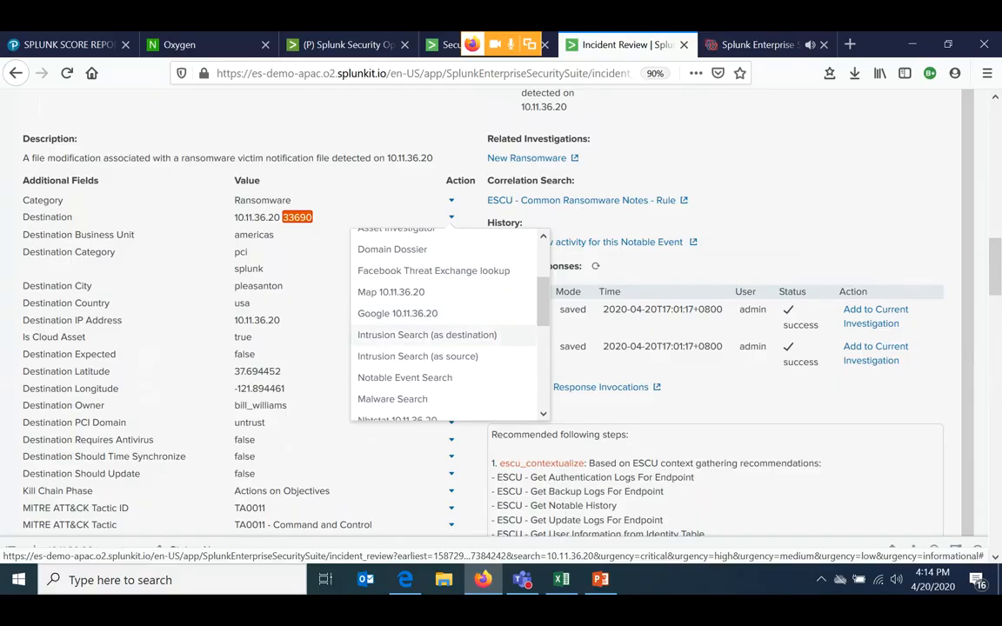
pyautogui.scroll(-3, 444, 321)
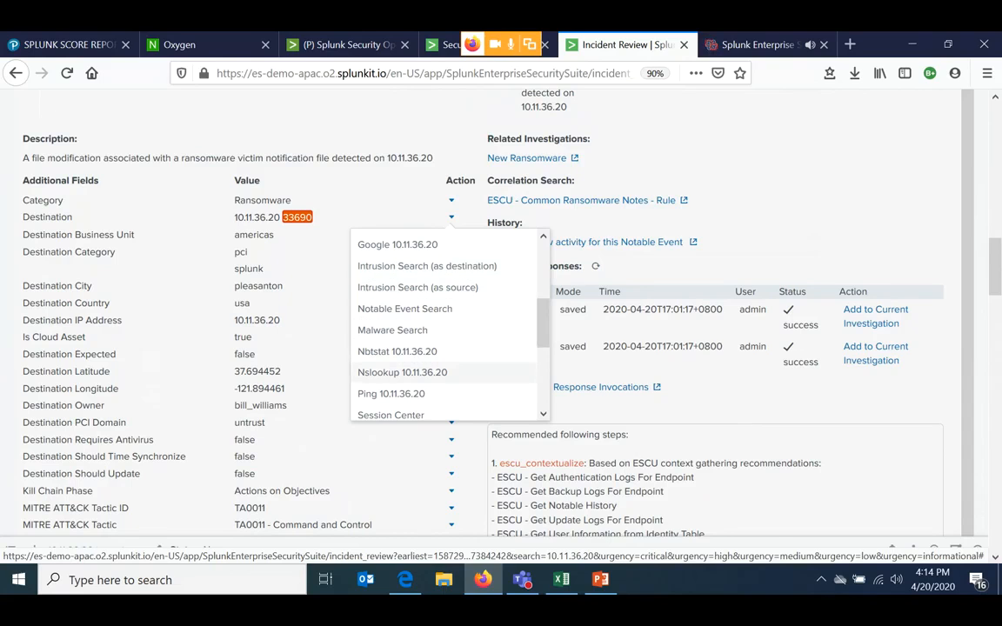
pyautogui.scroll(-4, 417, 365)
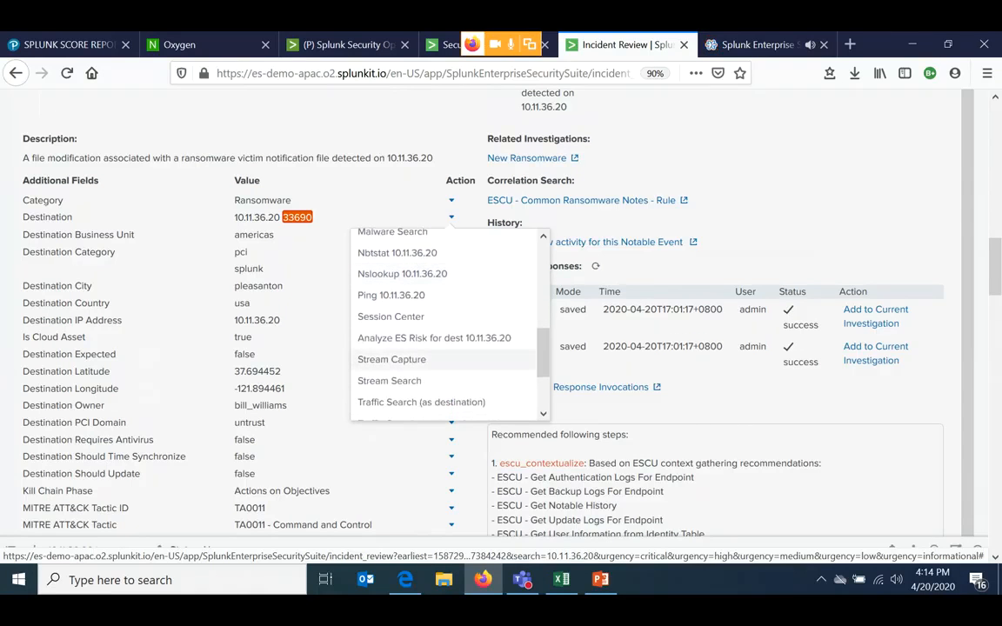
pyautogui.scroll(-2, 446, 359)
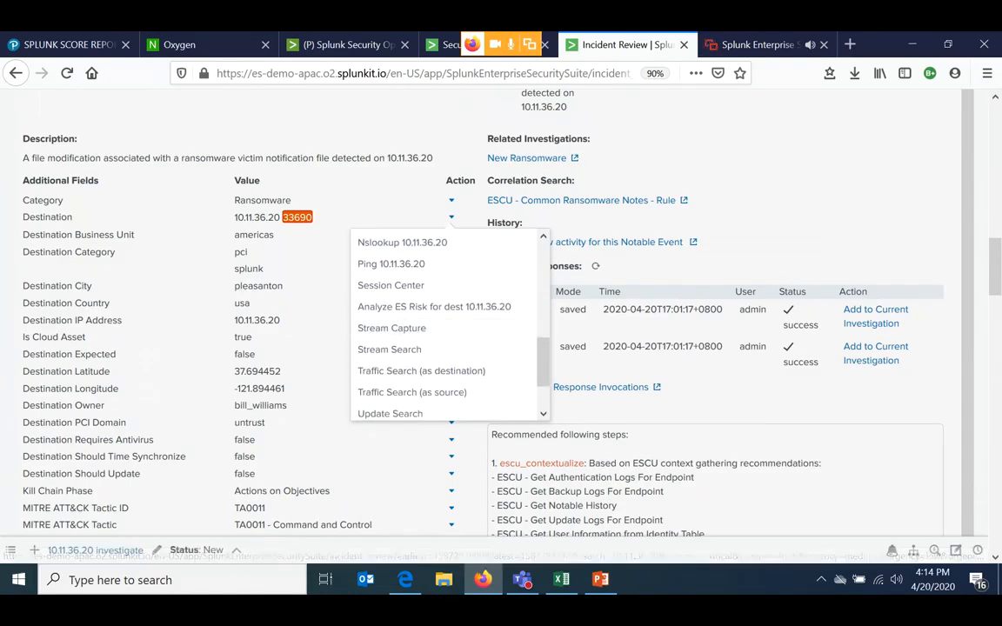
pyautogui.scroll(-2, 418, 326)
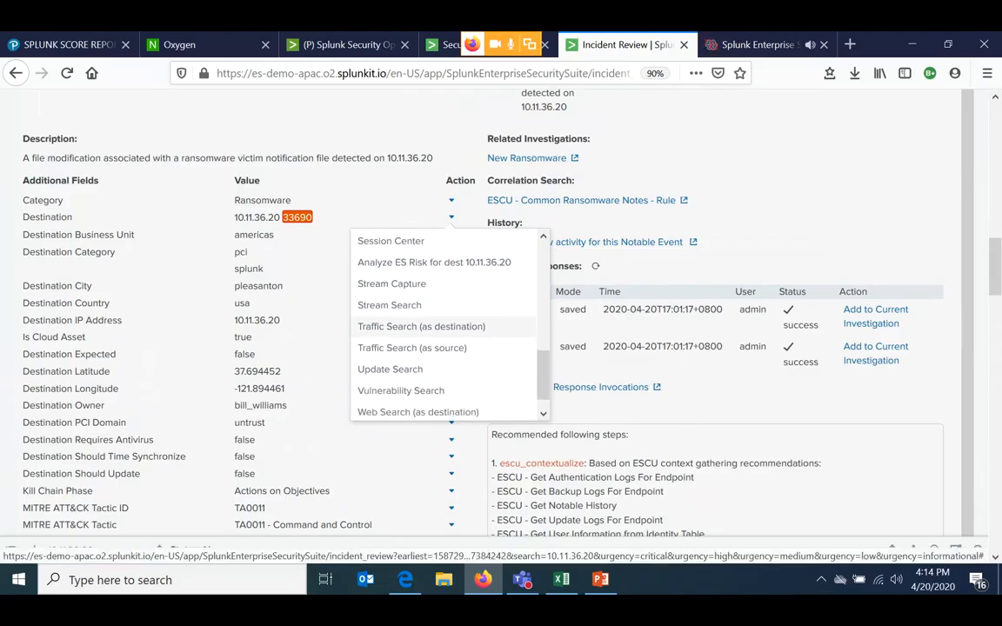
pyautogui.scroll(-1, 417, 348)
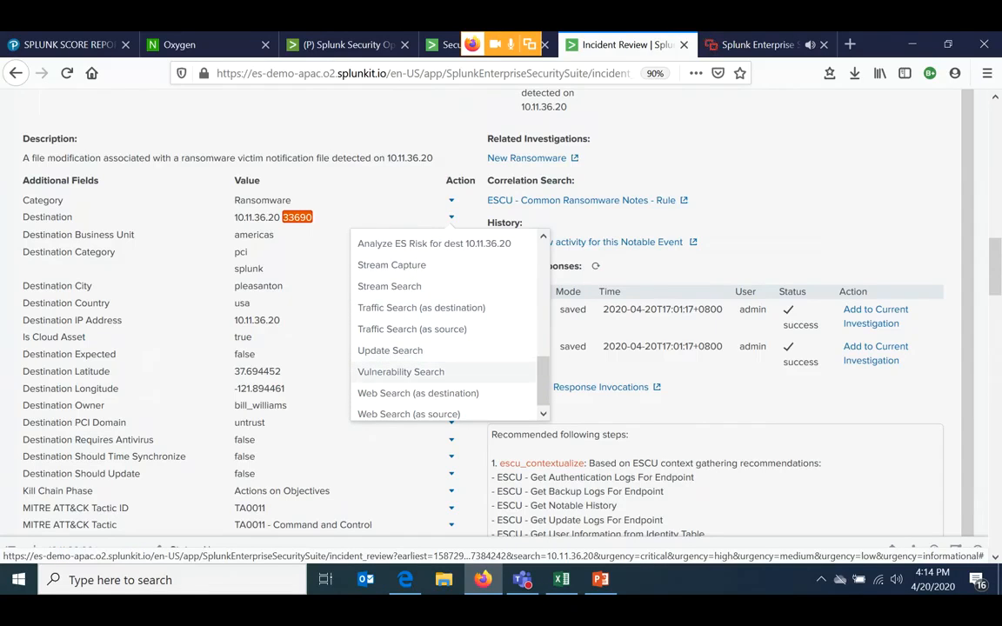
pyautogui.scroll(-1, 417, 369)
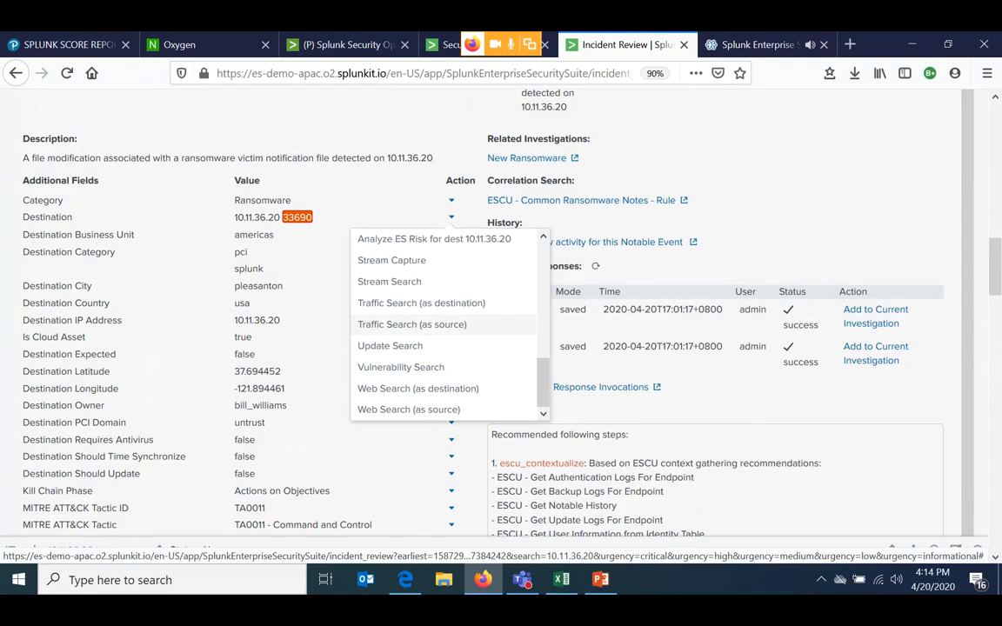
# - Open the ransomware event's destination, 10.11.36.20, in Asset Investigator
pyautogui.scroll(6, 417, 348)
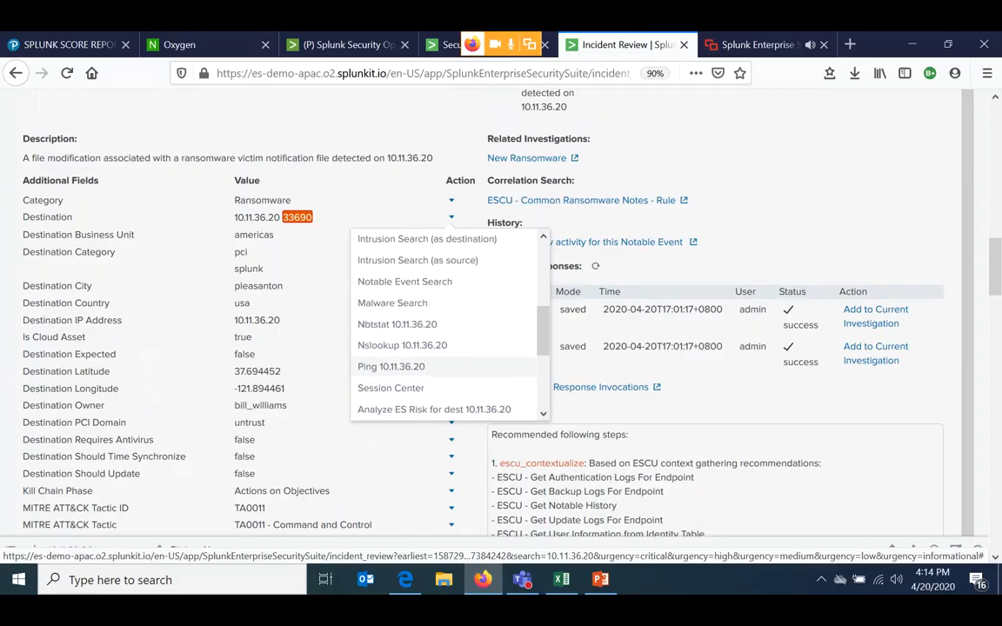
pyautogui.scroll(2, 418, 348)
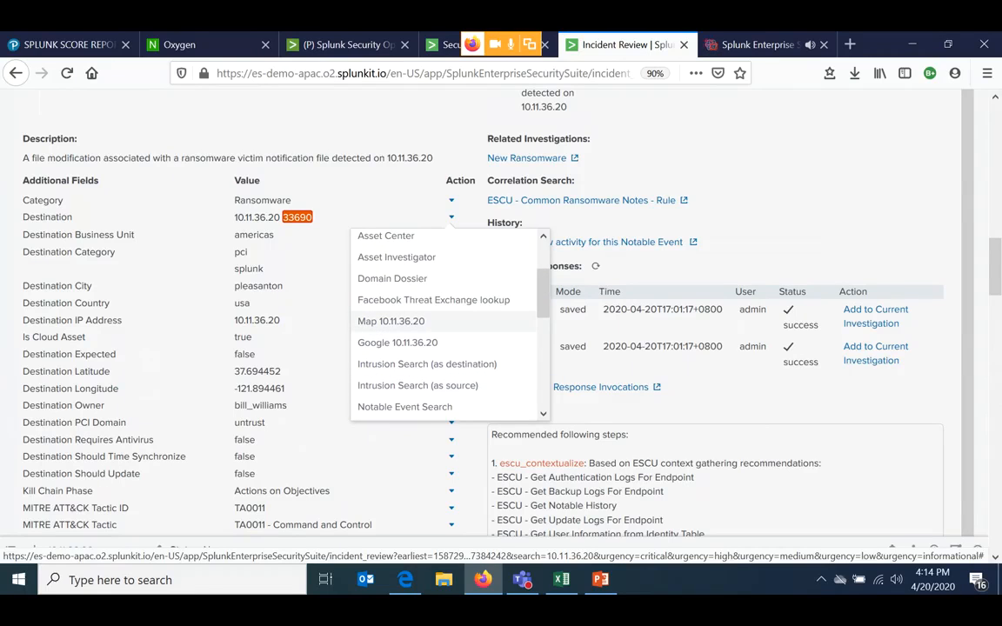
pyautogui.scroll(1, 417, 320)
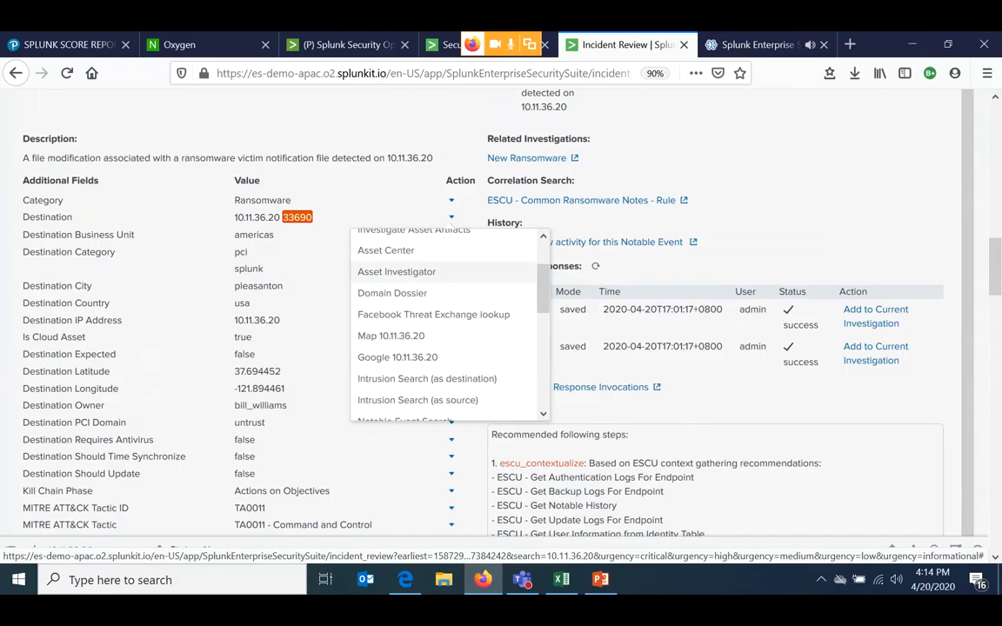
pyautogui.click(396, 271)
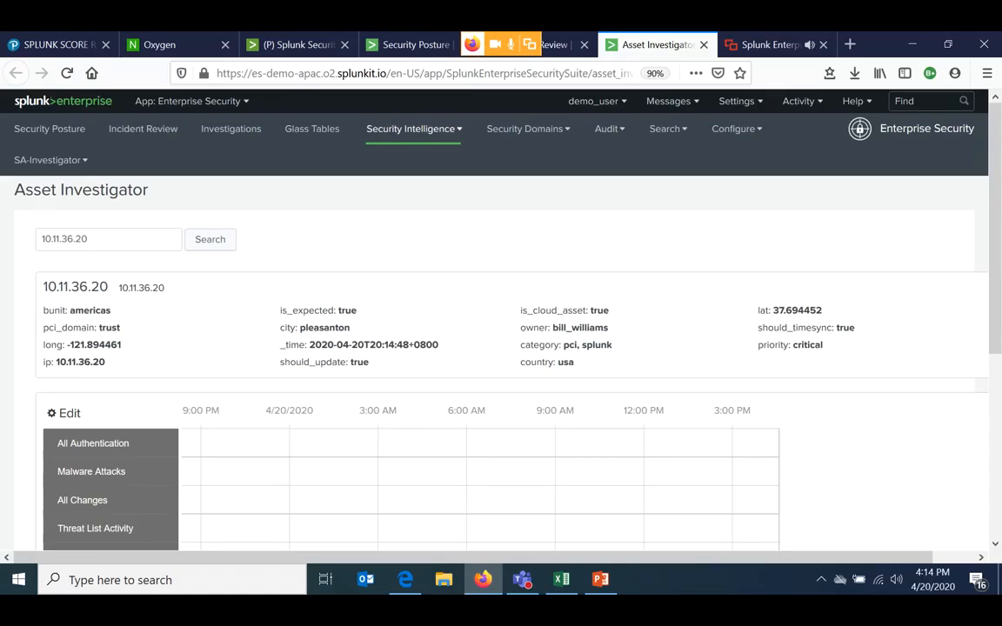
# - Review the asset's details, highlighting the pci_domain label and the city, owner, category and country values
pyautogui.scroll(-2, 451, 288)
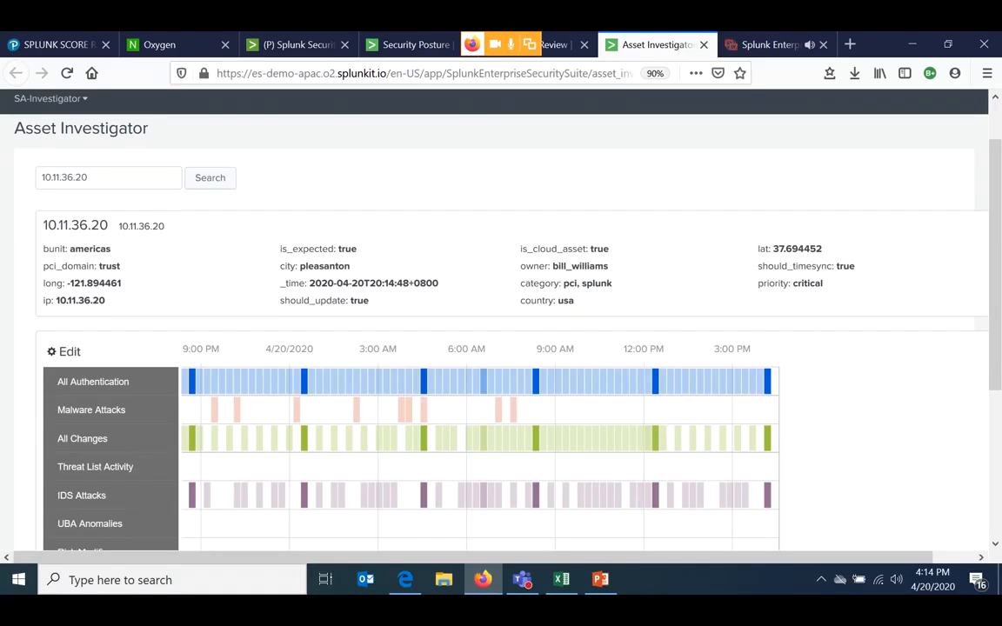
pyautogui.moveTo(95, 266); pyautogui.dragTo(43, 267)
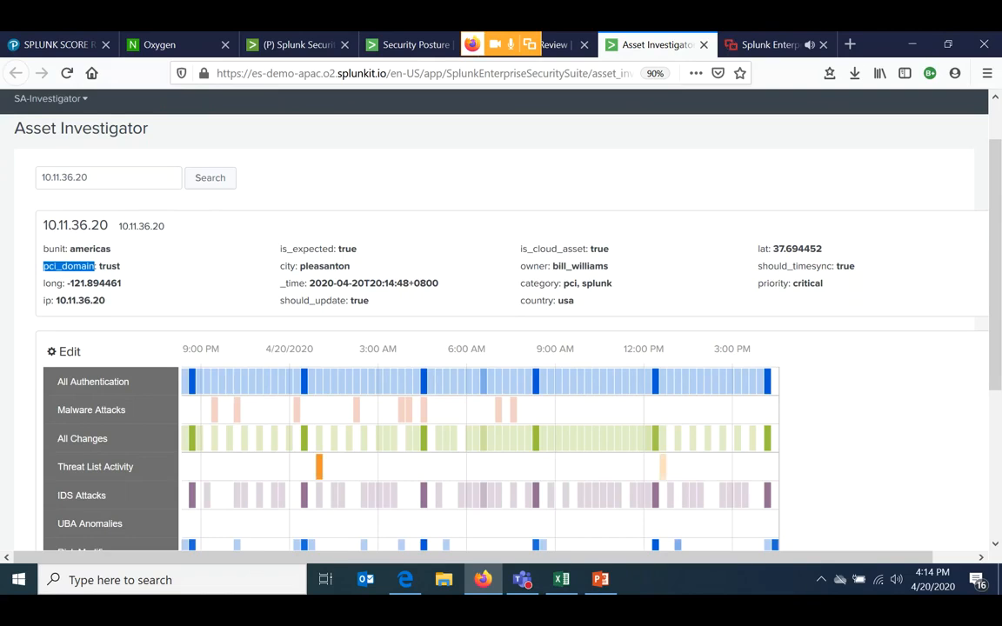
pyautogui.moveTo(352, 266); pyautogui.dragTo(300, 266)
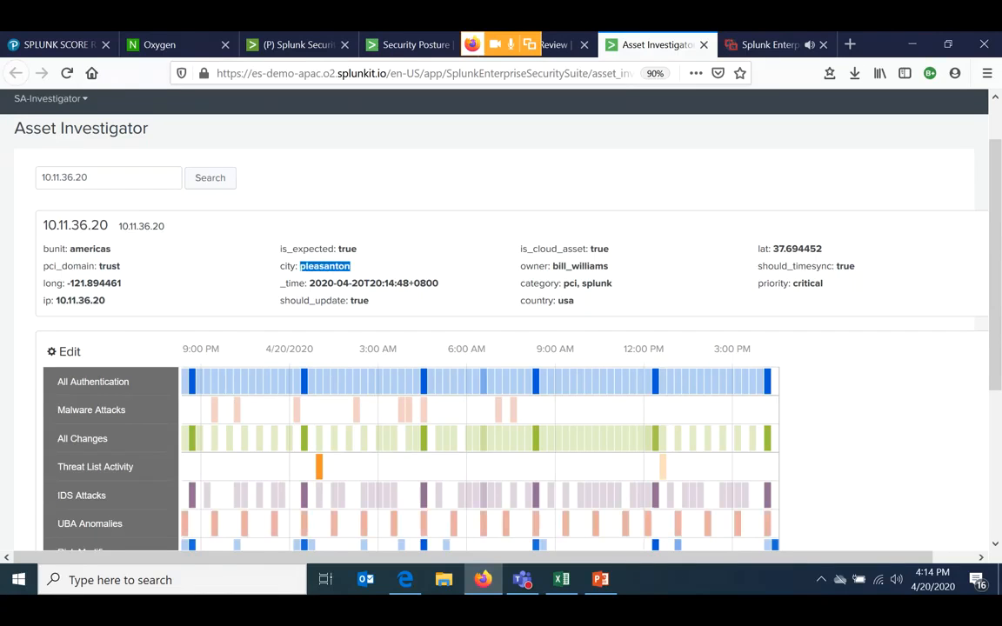
pyautogui.doubleClick(580, 266)
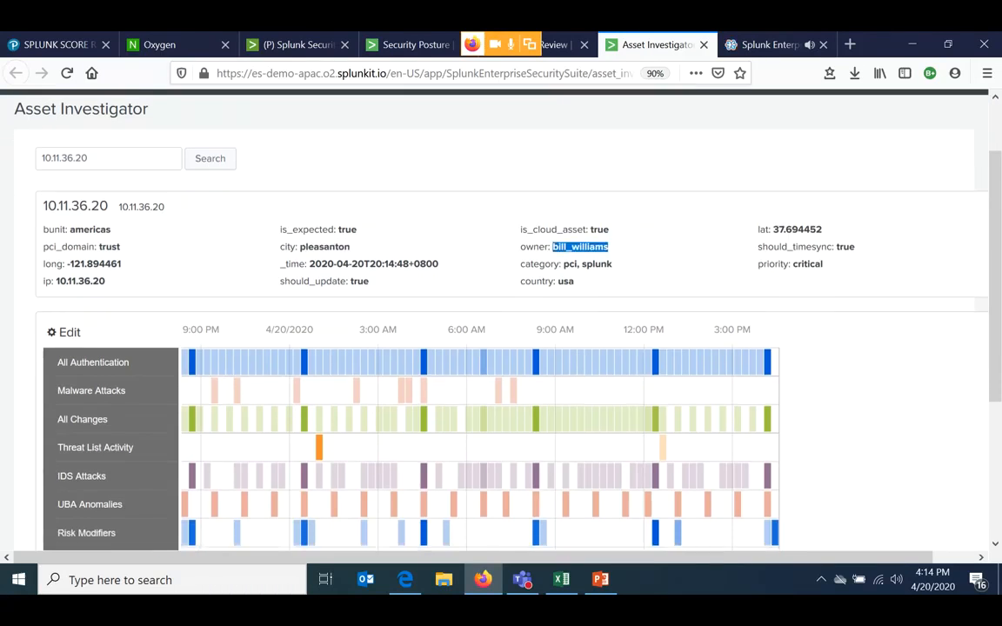
pyautogui.scroll(-2, 579, 266)
pyautogui.doubleClick(596, 215)
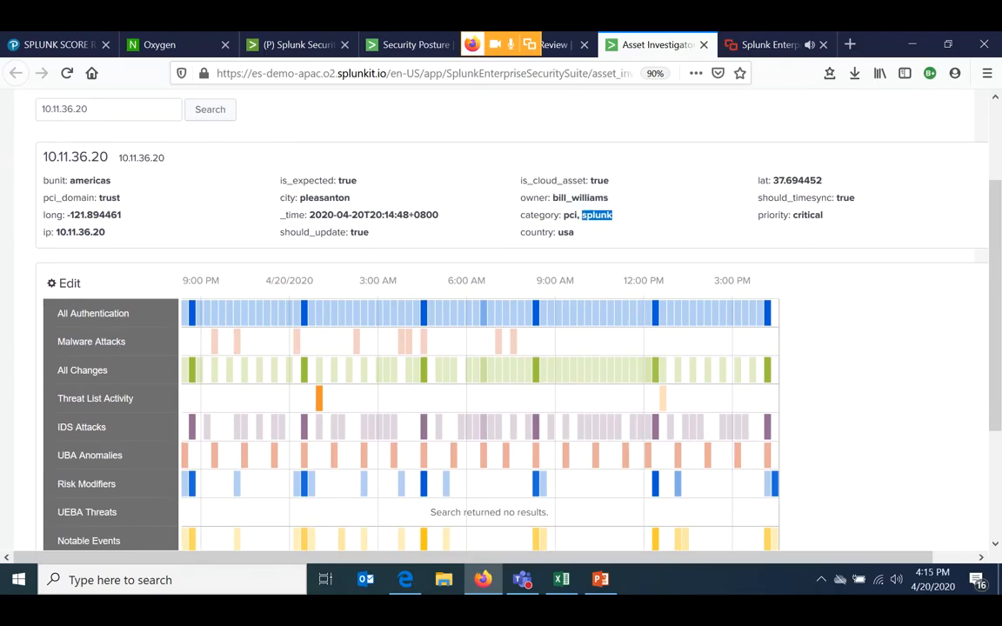
pyautogui.scroll(-1, 501, 347)
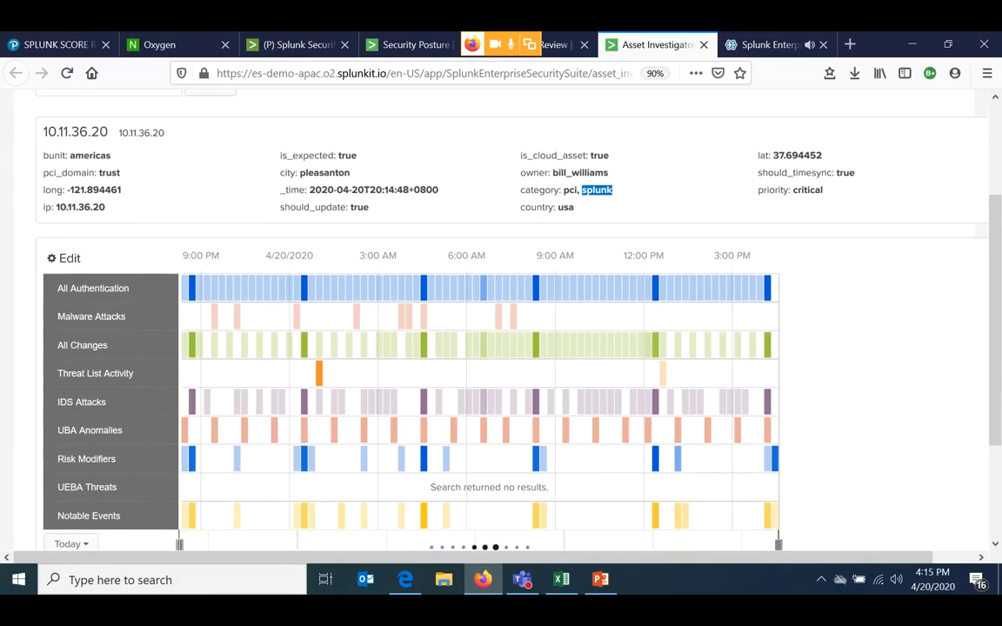
pyautogui.doubleClick(566, 207)
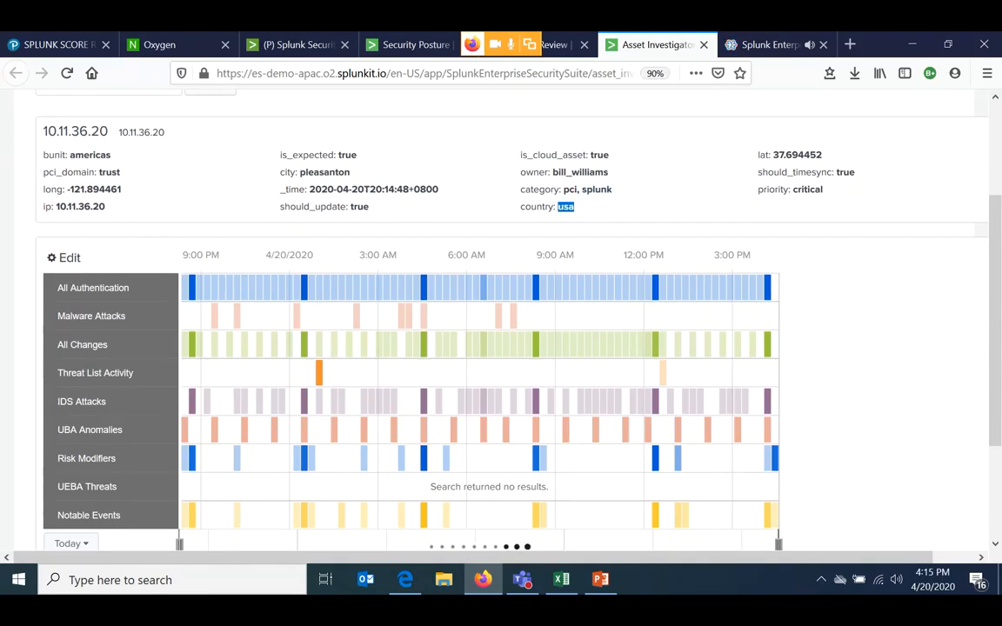
# - Examine the asset's event swimlanes and show the details of the Malware Attacks event from 1:39 AM to 1:59 AM
pyautogui.scroll(-3, 565, 207)
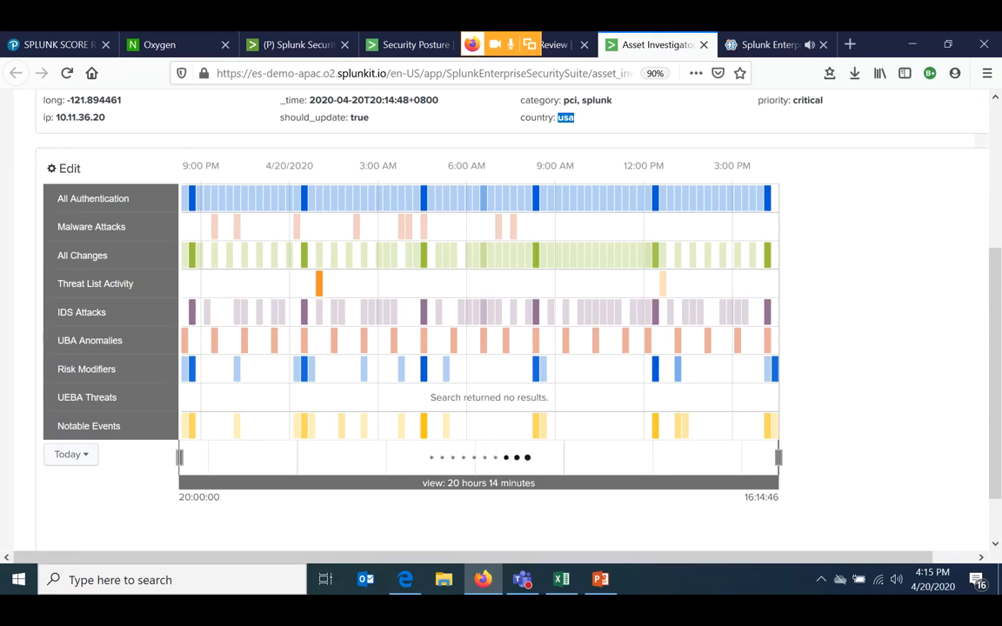
pyautogui.scroll(2, 501, 348)
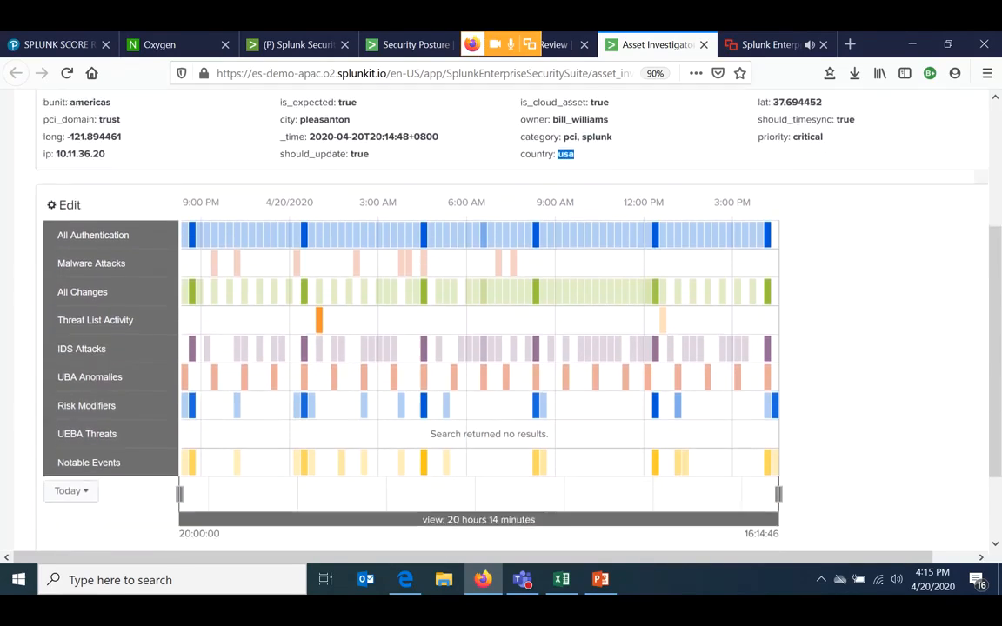
pyautogui.scroll(-2, 501, 331)
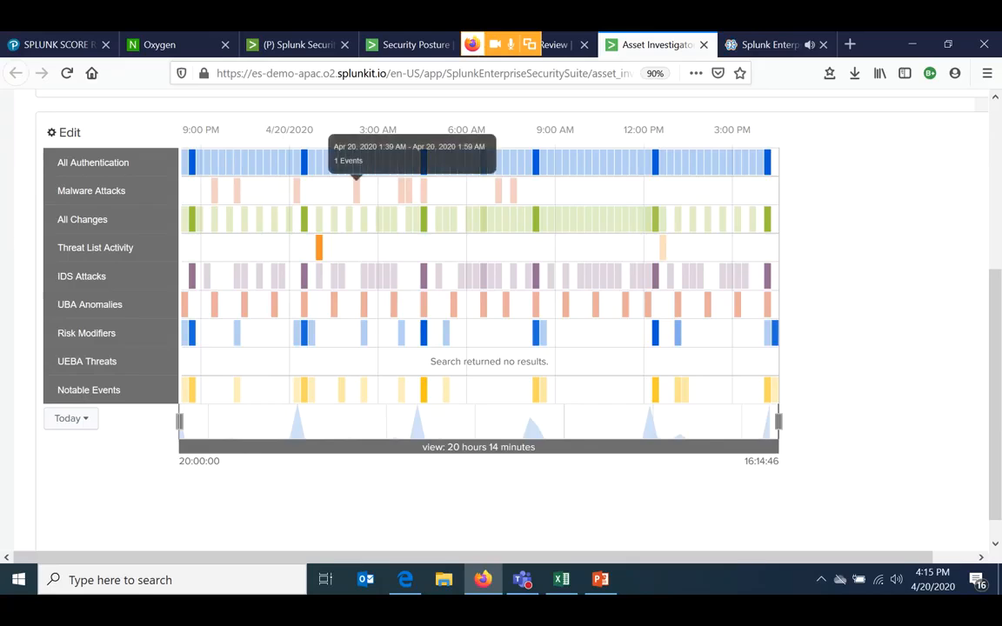
pyautogui.click(355, 189)
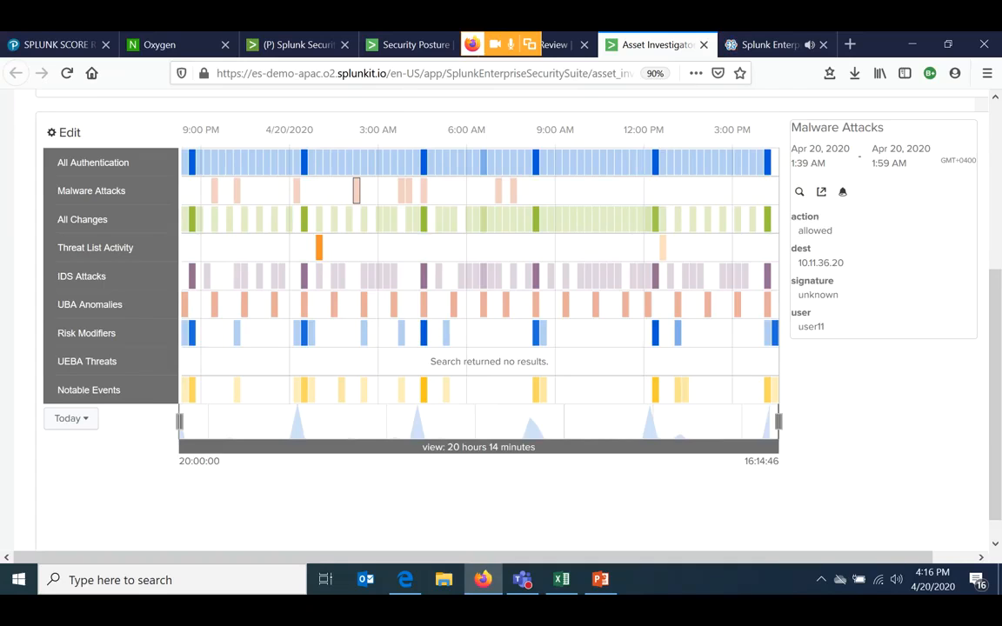
# - Select the group of IDS Attacks, UBA Anomalies and Risk Modifiers events between 7:44 AM and 9:10 AM to show their combined details
pyautogui.scroll(3, 821, 302)
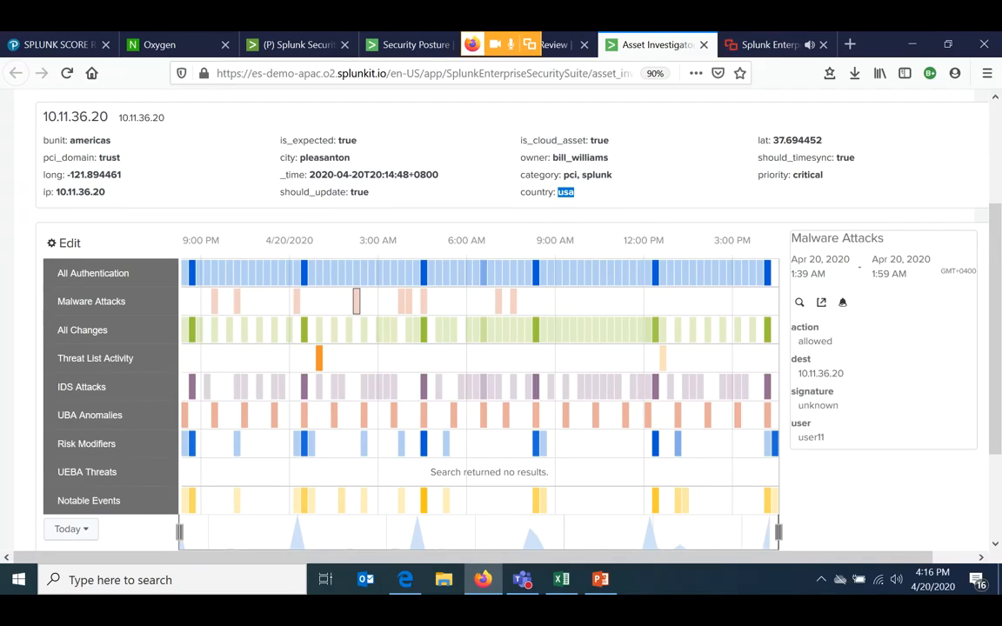
pyautogui.moveTo(304, 330)
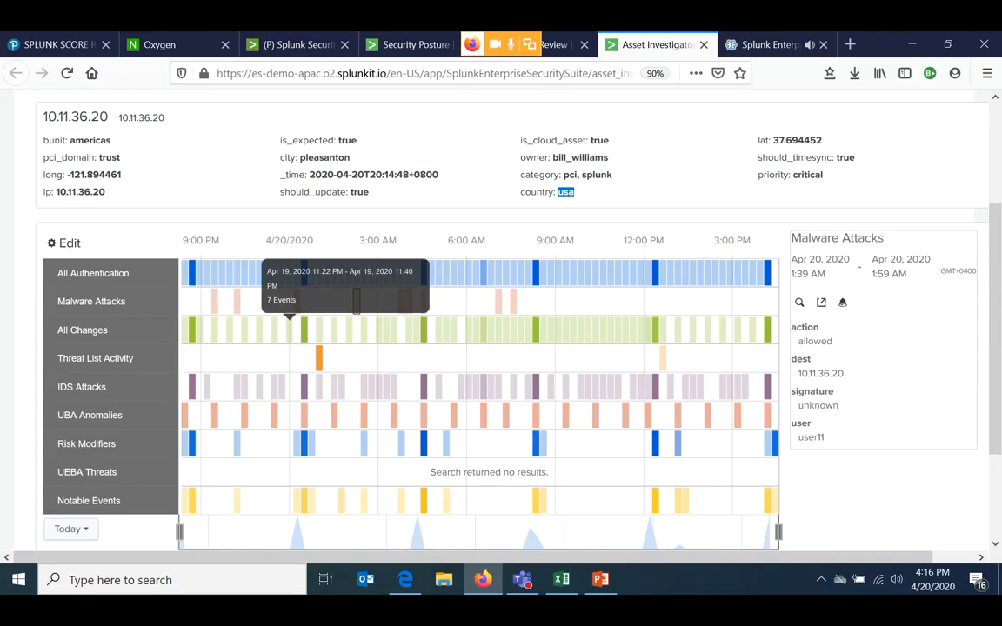
pyautogui.scroll(-2, 290, 329)
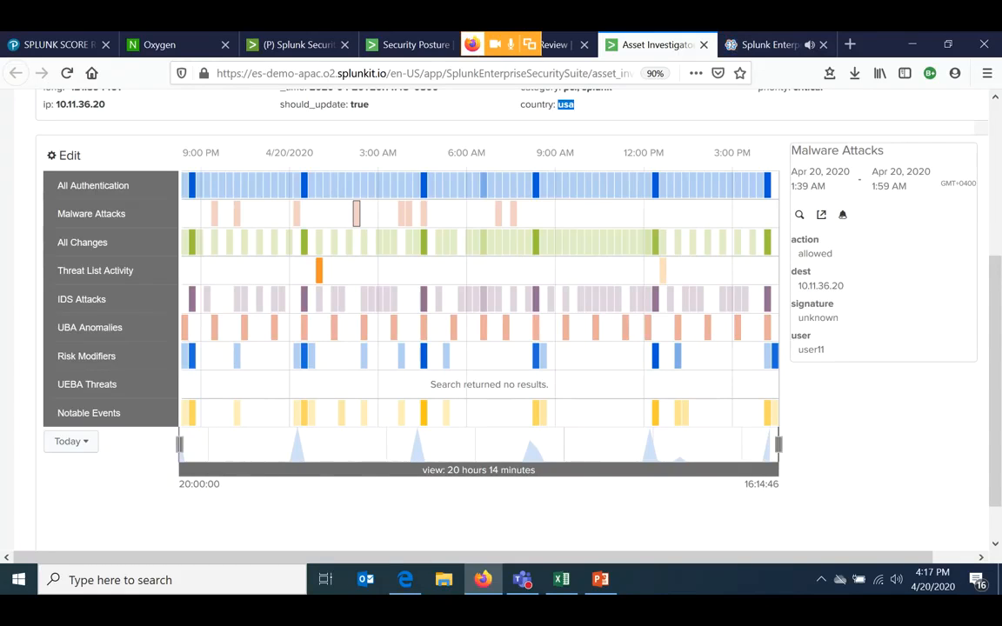
pyautogui.moveTo(560, 371)
pyautogui.mouseDown()
pyautogui.moveTo(525, 347)
pyautogui.moveTo(518, 286)
pyautogui.mouseUp()
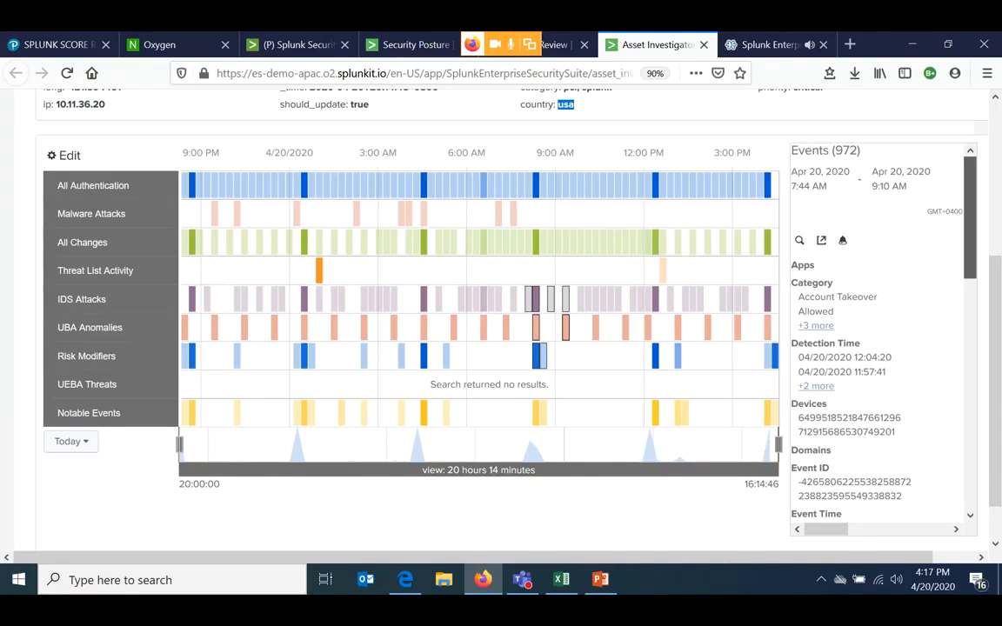
# - Read through the combined details of the selected 7:44 AM to 9:10 AM events, highlighting the risk_object value 10.11.36.20
pyautogui.scroll(-3, 878, 340)
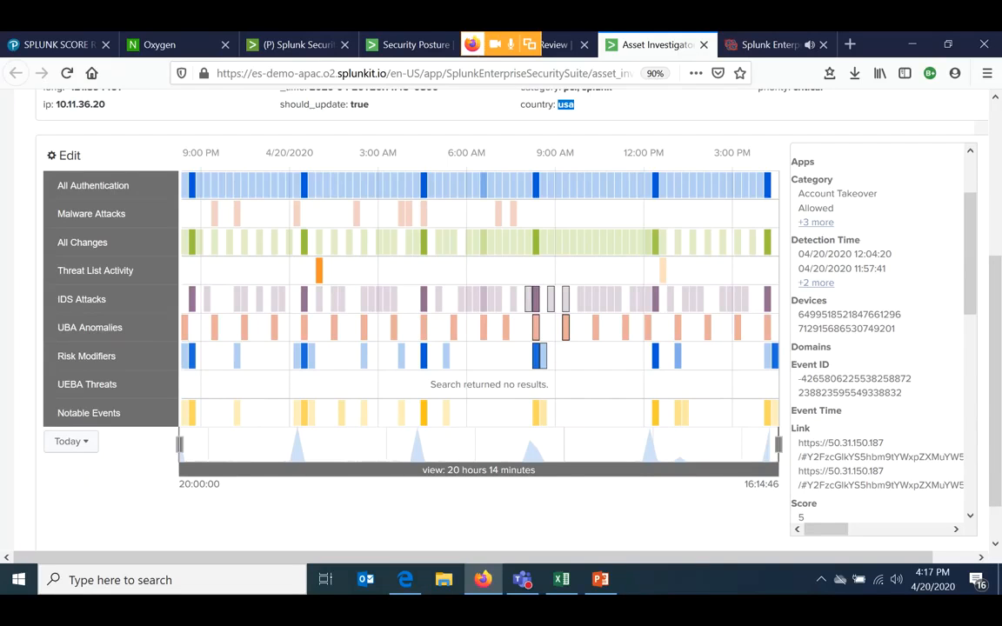
pyautogui.scroll(-5, 878, 339)
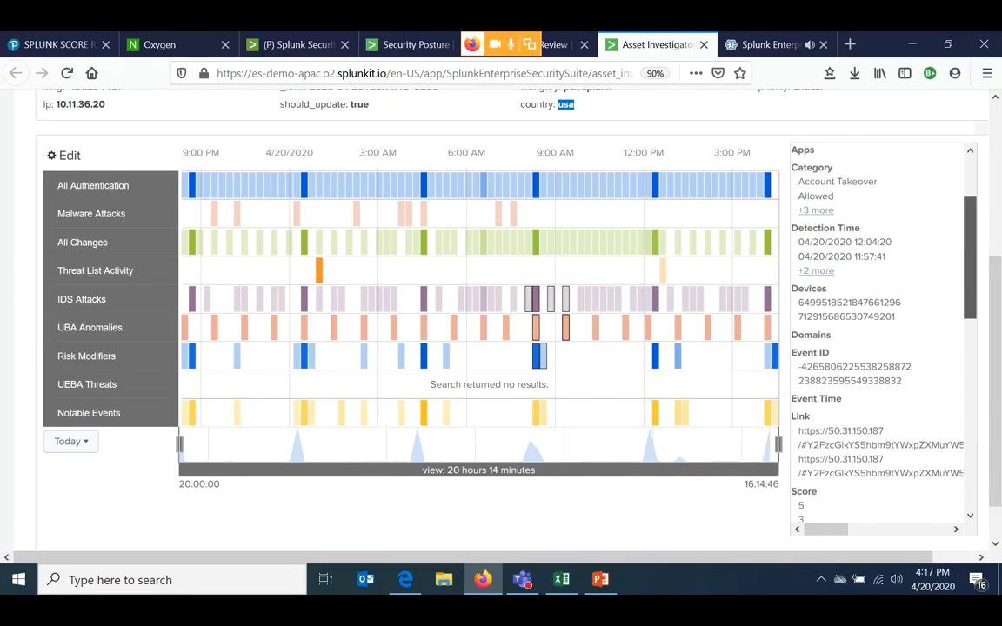
pyautogui.scroll(-3, 879, 339)
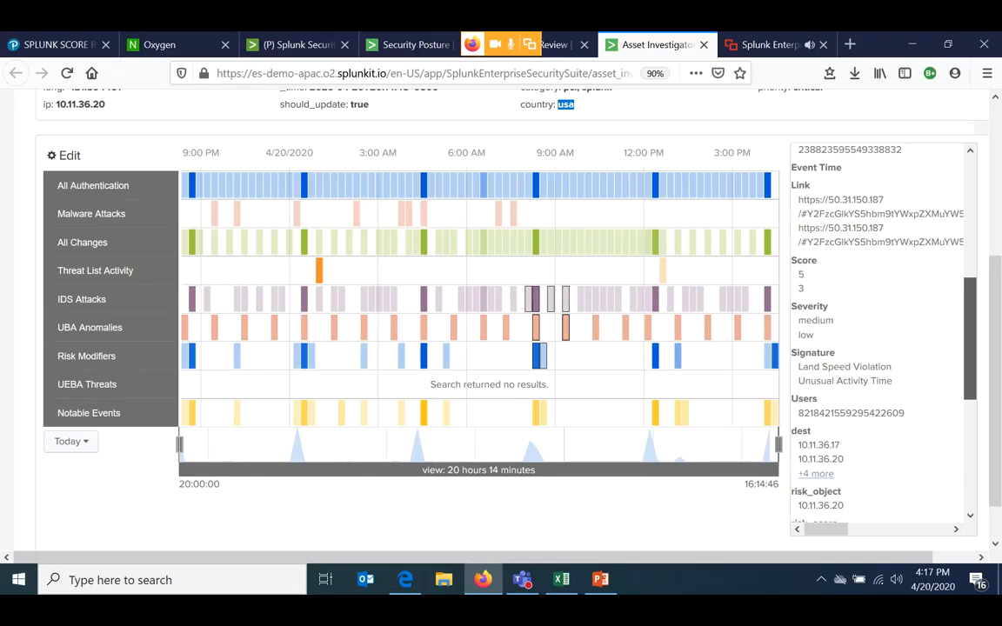
pyautogui.scroll(-1, 879, 339)
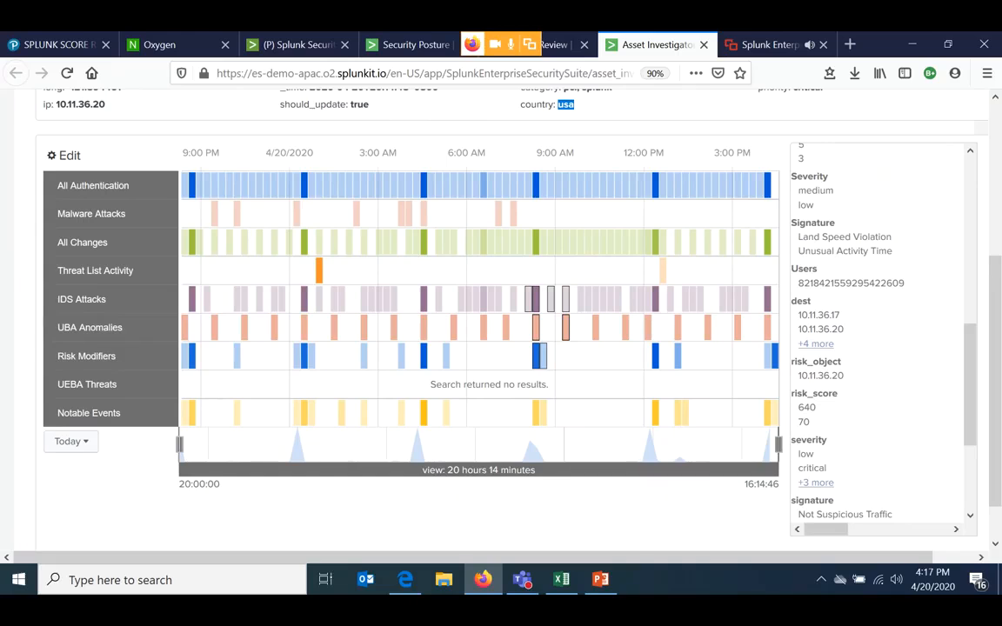
pyautogui.moveTo(798, 376); pyautogui.dragTo(845, 376)
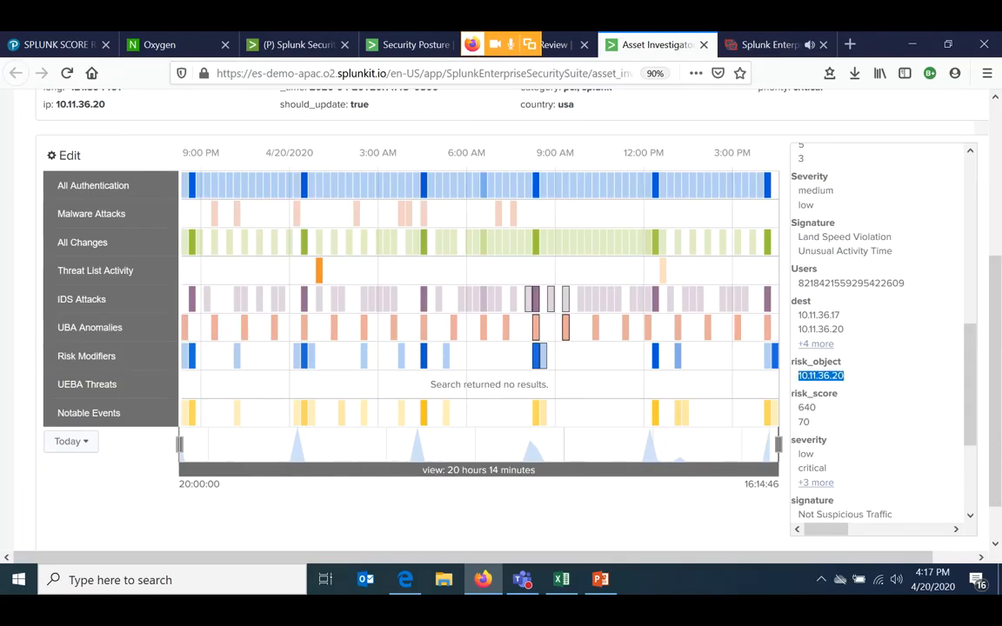
pyautogui.scroll(-4, 878, 339)
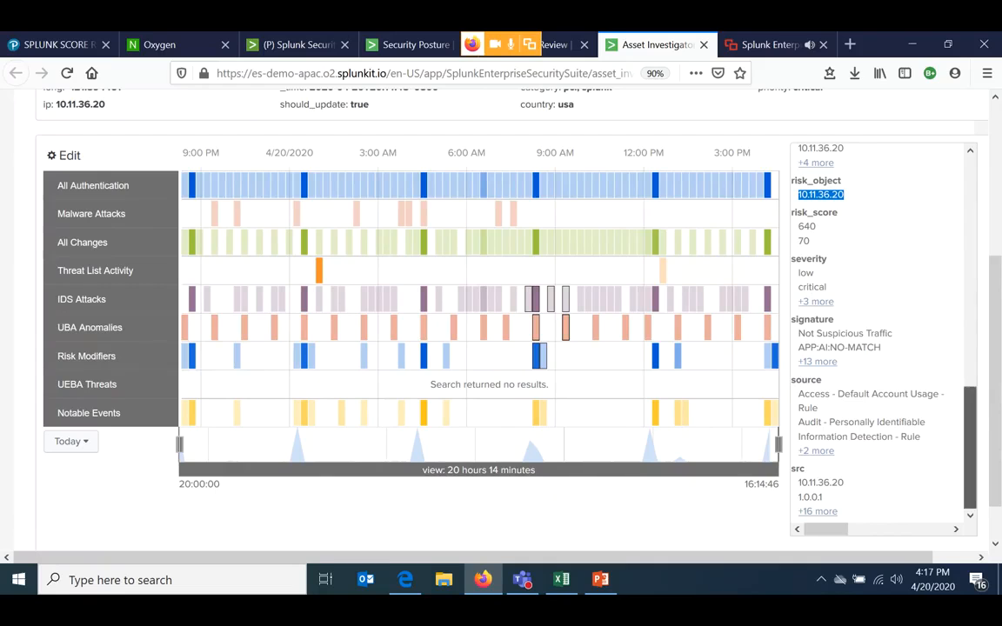
pyautogui.scroll(5, 878, 339)
pyautogui.scroll(3, 878, 339)
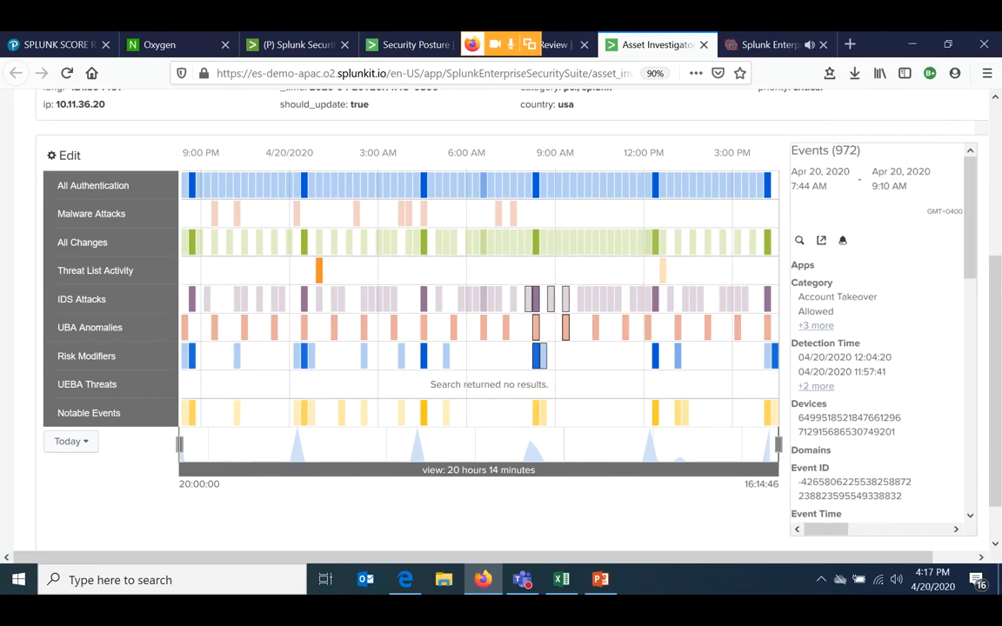
# - Show the share link for the selected events, highlight its full address, and dismiss it
pyautogui.scroll(1, 692, 187)
pyautogui.scroll(4, 692, 222)
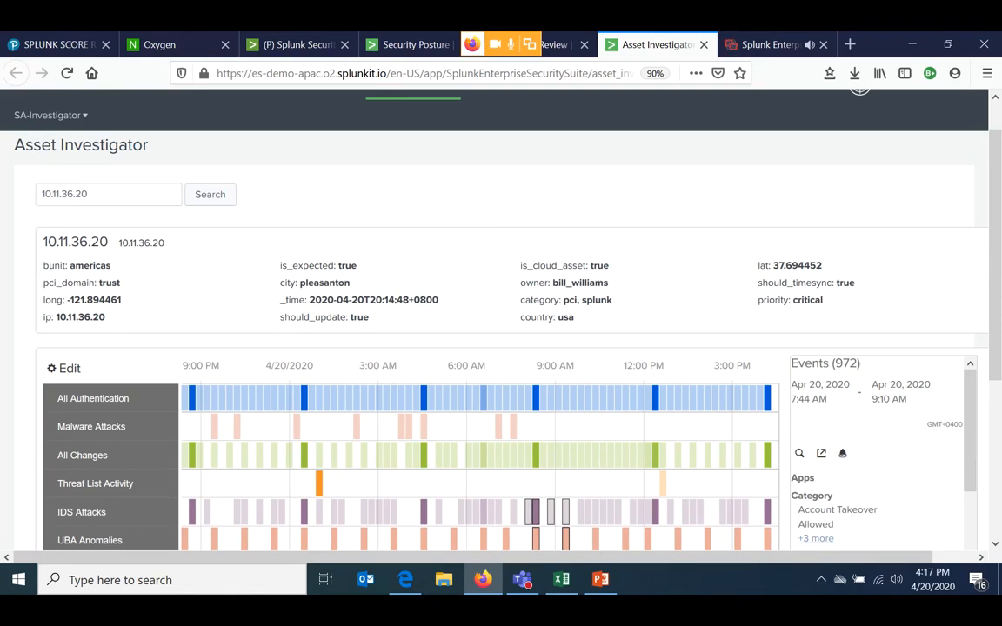
pyautogui.scroll(1, 494, 313)
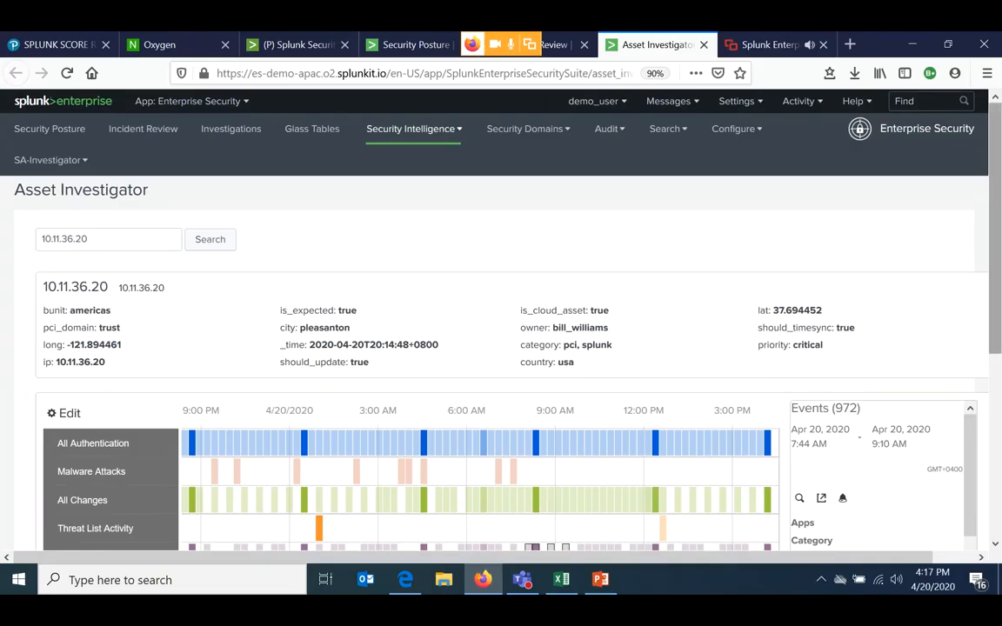
pyautogui.scroll(-4, 500, 348)
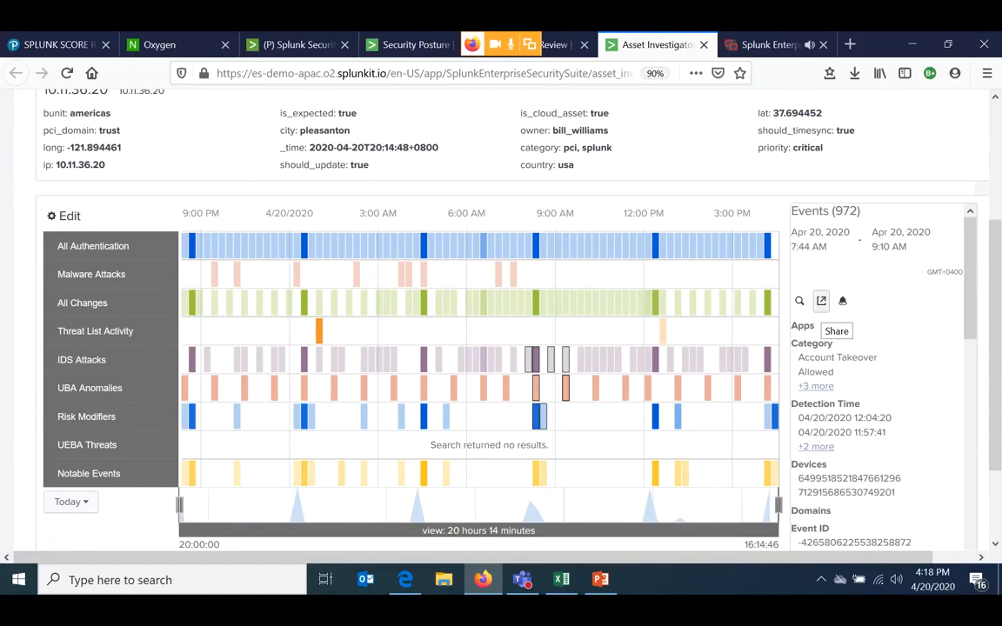
pyautogui.click(821, 300)
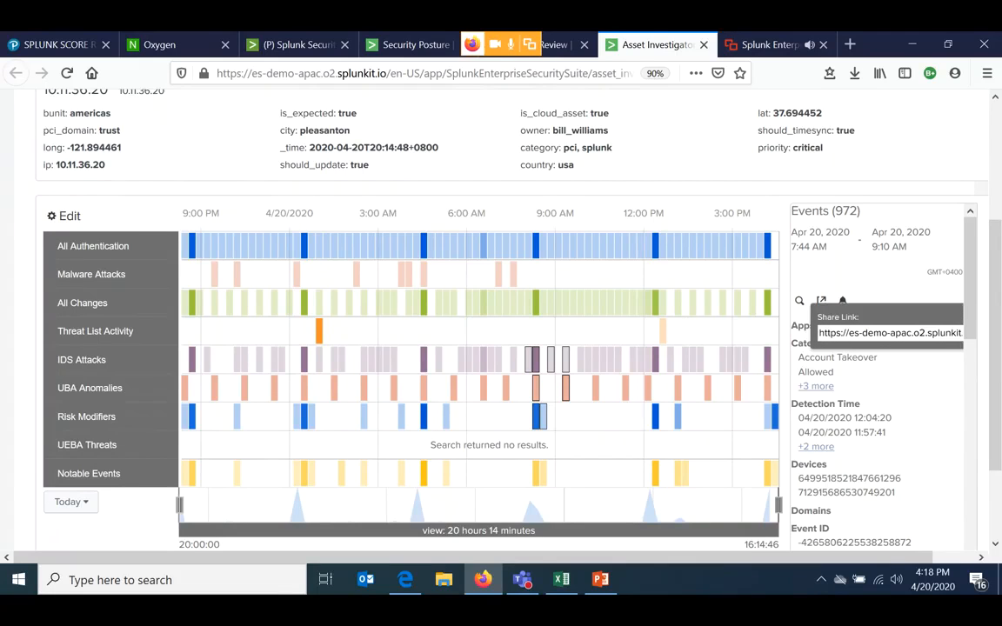
pyautogui.moveTo(819, 332); pyautogui.dragTo(966, 334)
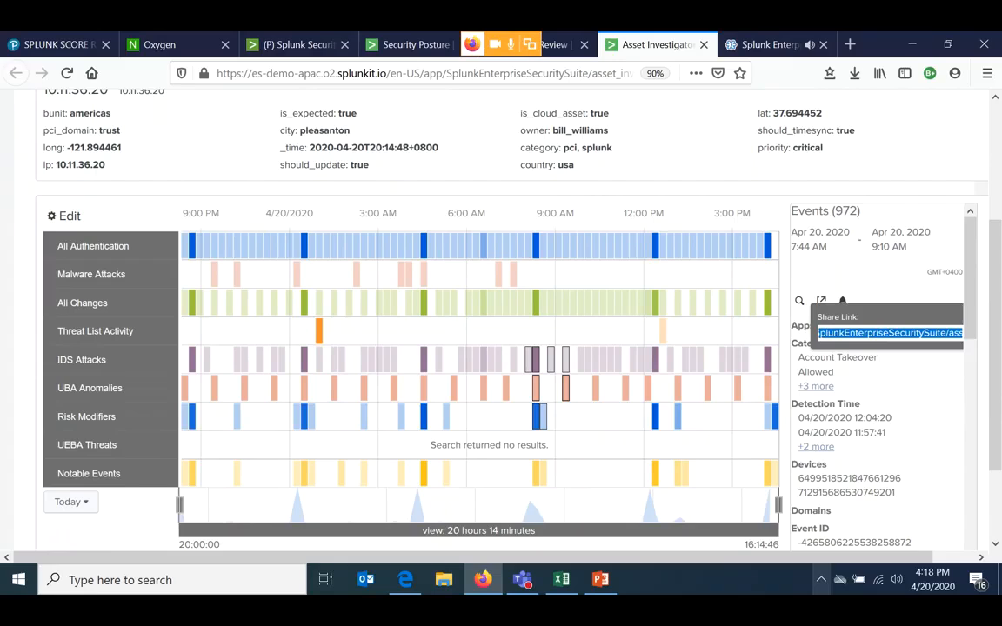
pyautogui.moveTo(819, 557); pyautogui.dragTo(861, 558)
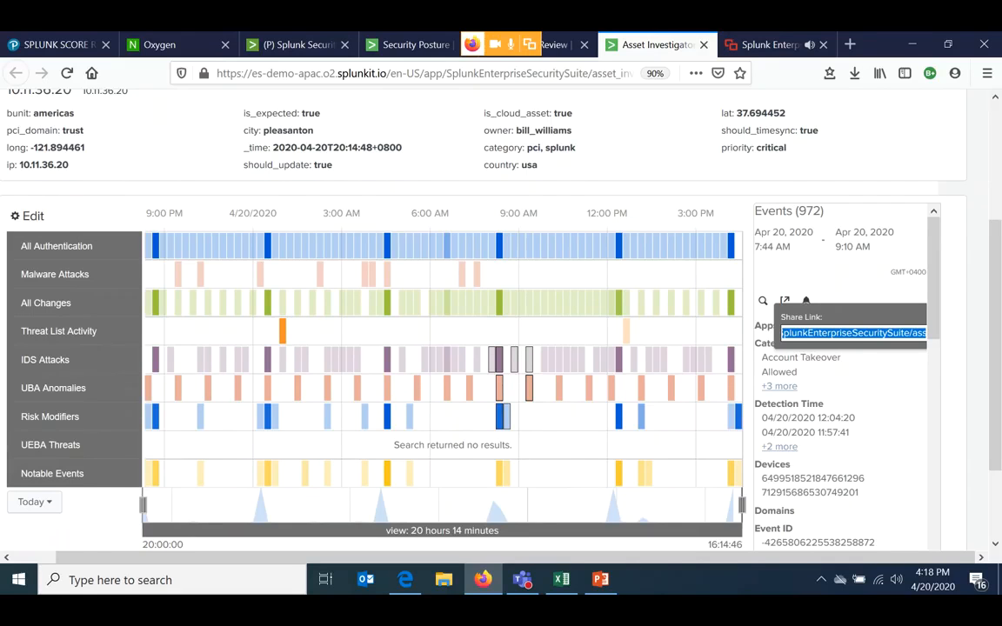
pyautogui.click(487, 274)
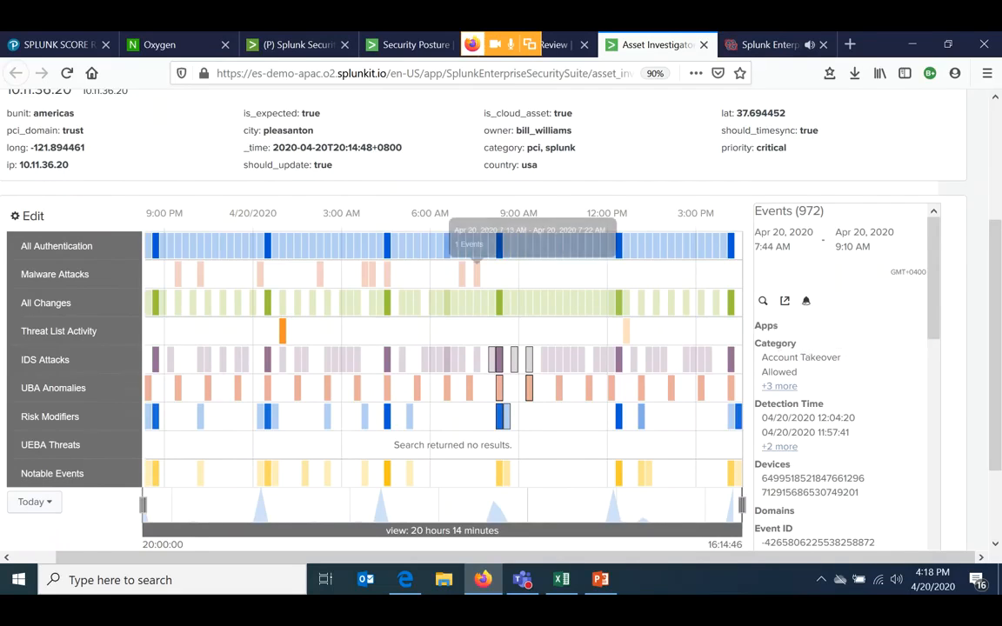
# - Open the Access Anomalies dashboard from the User Intelligence dashboards
pyautogui.scroll(3, 477, 274)
pyautogui.scroll(2, 476, 382)
pyautogui.hscroll(-1, 476, 382)
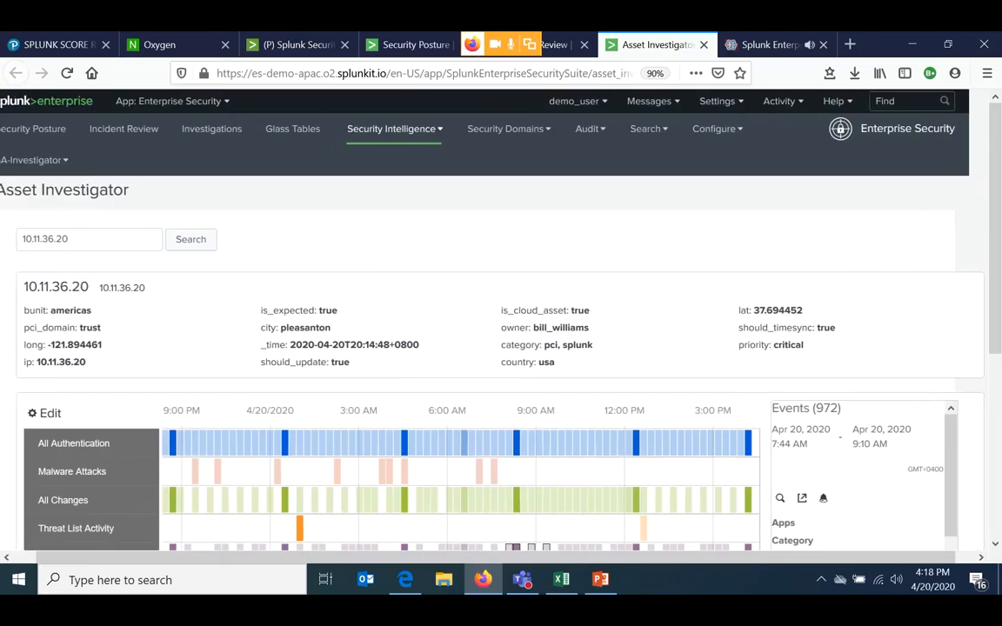
pyautogui.scroll(-2, 477, 383)
pyautogui.scroll(-2, 487, 347)
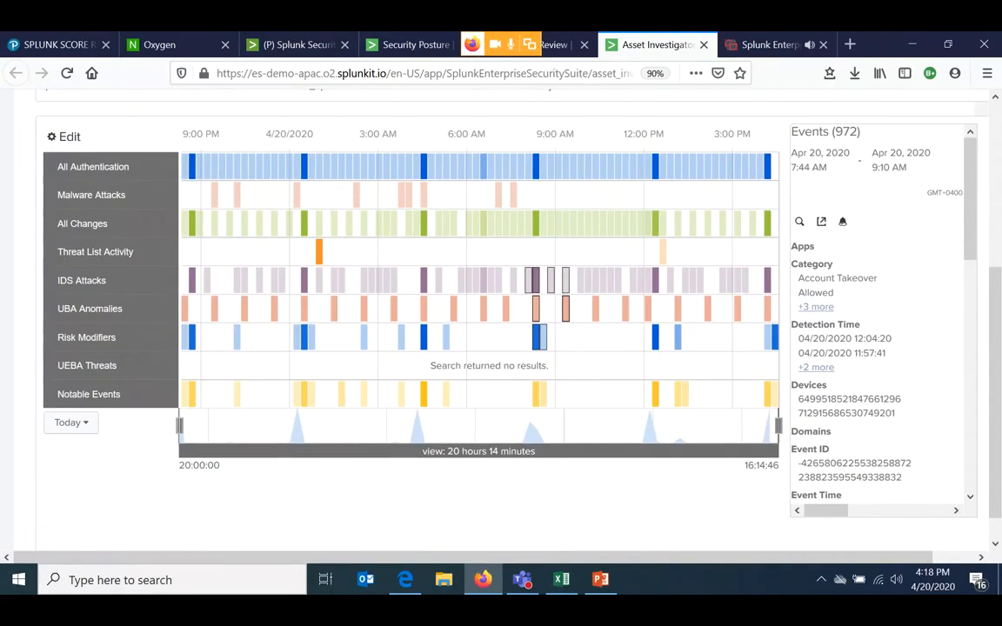
pyautogui.scroll(3, 739, 278)
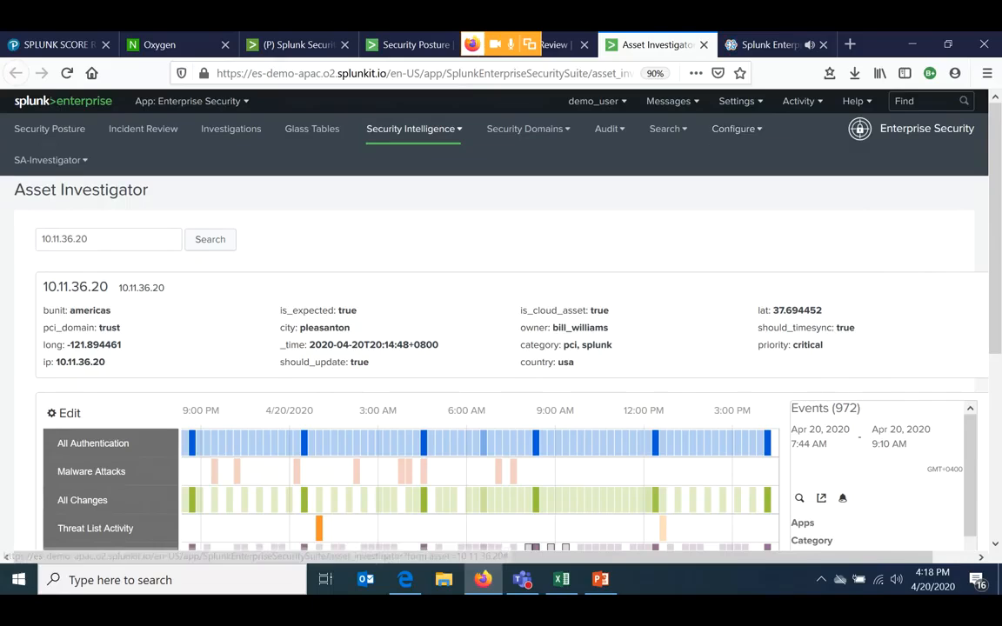
pyautogui.click(525, 129)
pyautogui.click(410, 128)
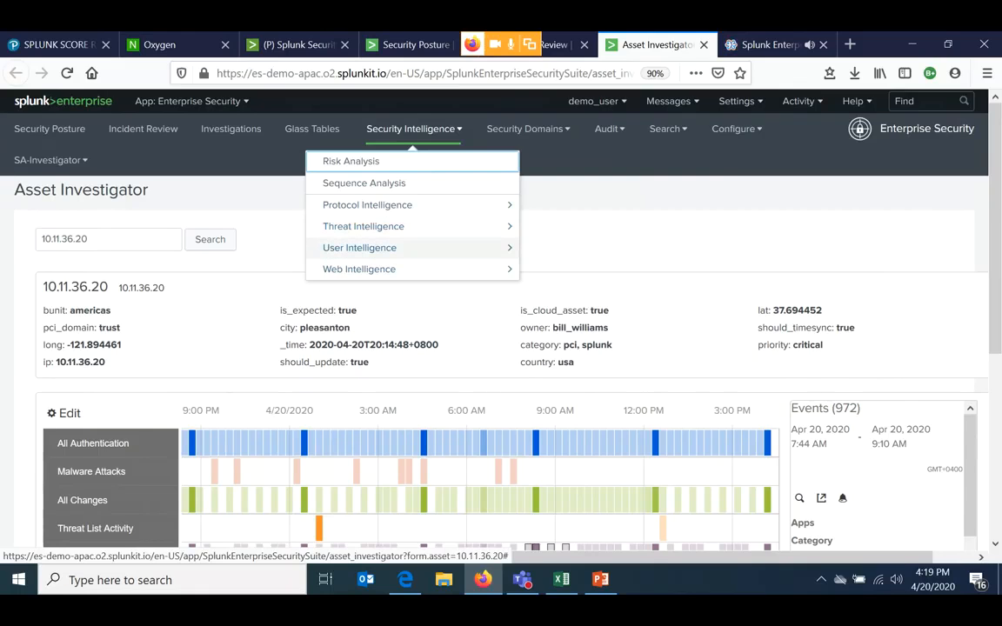
pyautogui.click(360, 247)
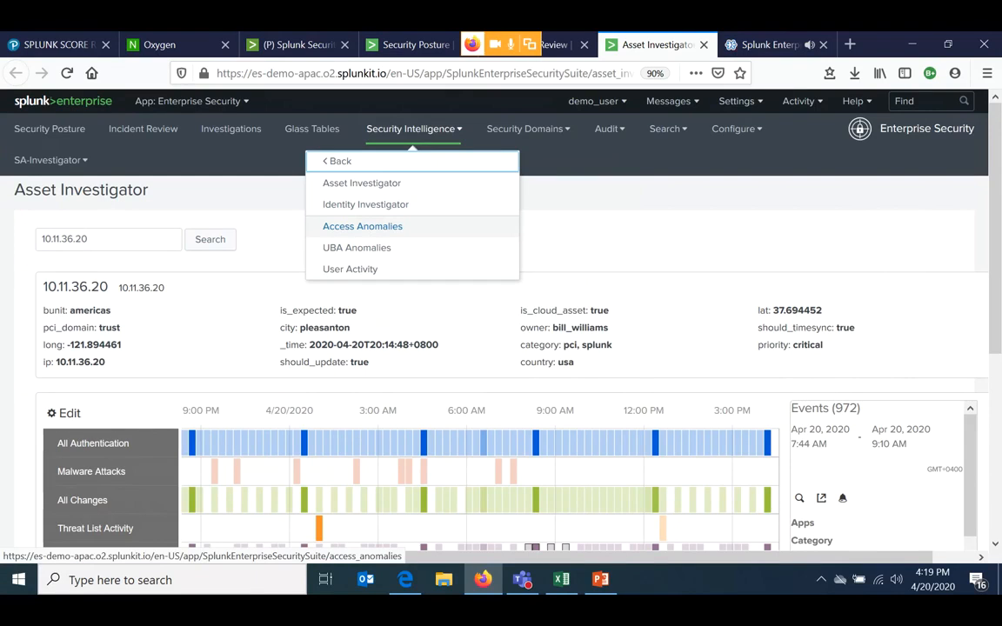
pyautogui.click(362, 226)
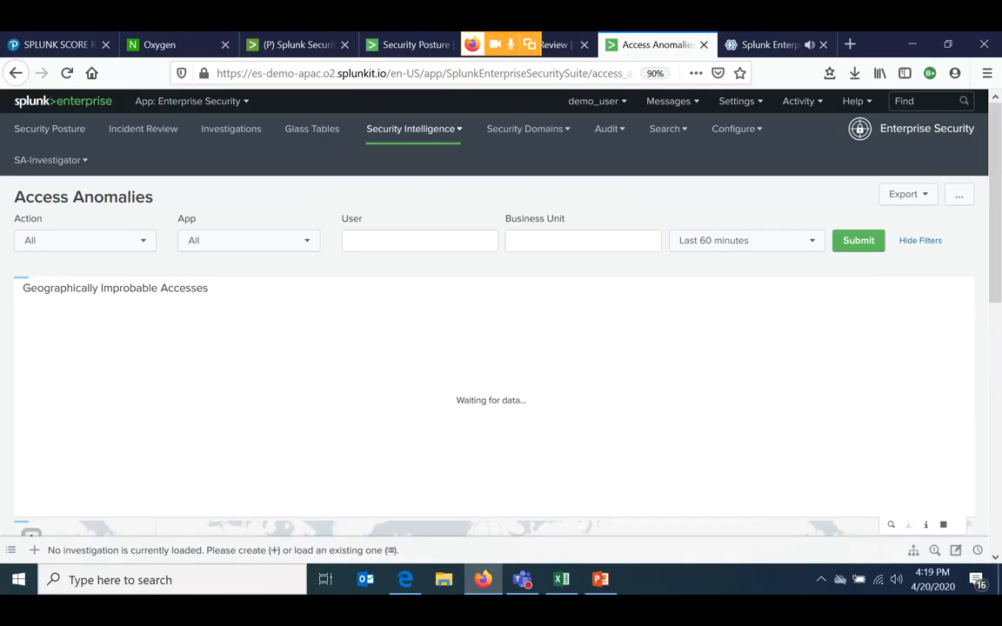
# - Drill into user_h's Istanbul access from SE-003 in the Geographically Improbable Accesses table and view its Access Search results
pyautogui.scroll(-2, 493, 322)
pyautogui.scroll(1, 494, 322)
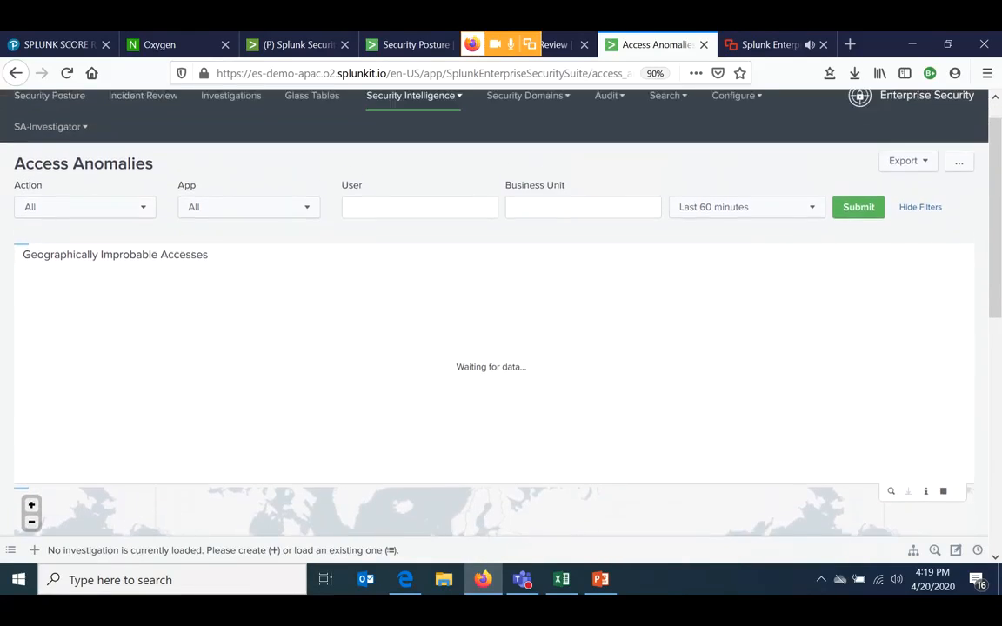
pyautogui.scroll(1, 494, 322)
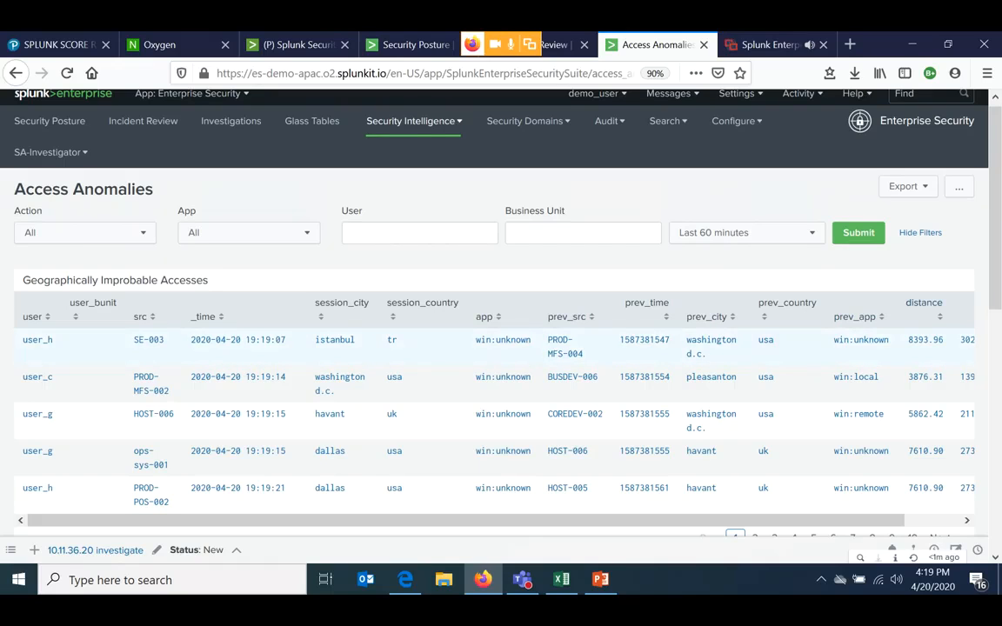
pyautogui.click(661, 346)
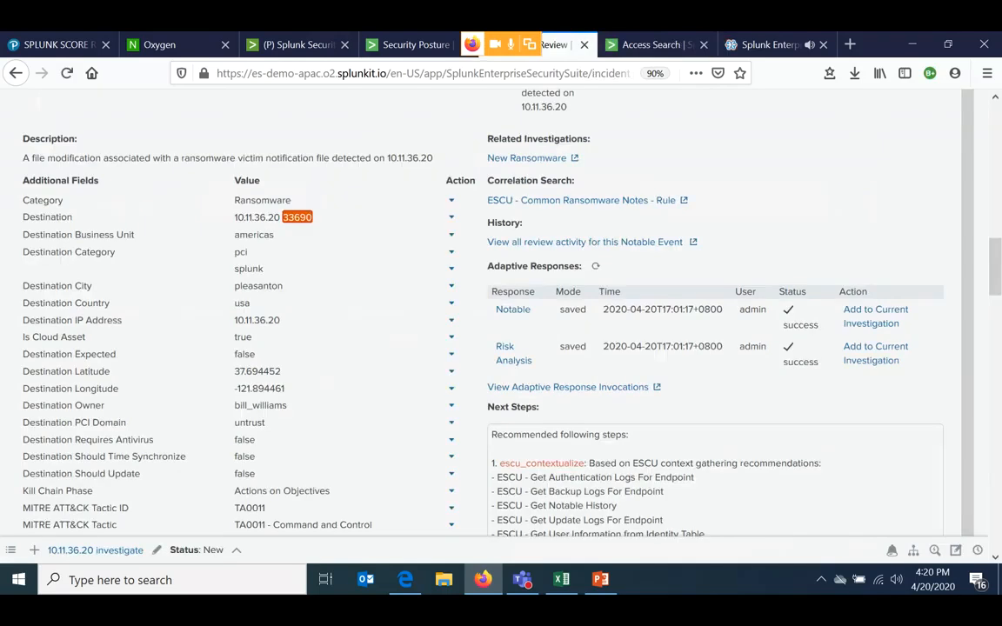
pyautogui.click(653, 45)
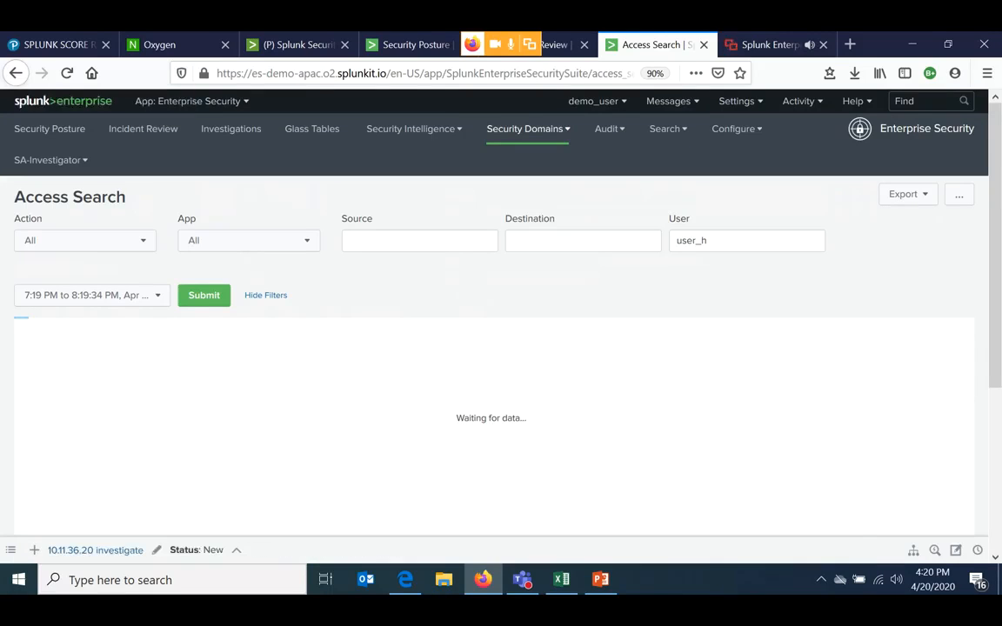
# - Return from Access Search to the Access Anomalies dashboard under User Intelligence
pyautogui.click(528, 129)
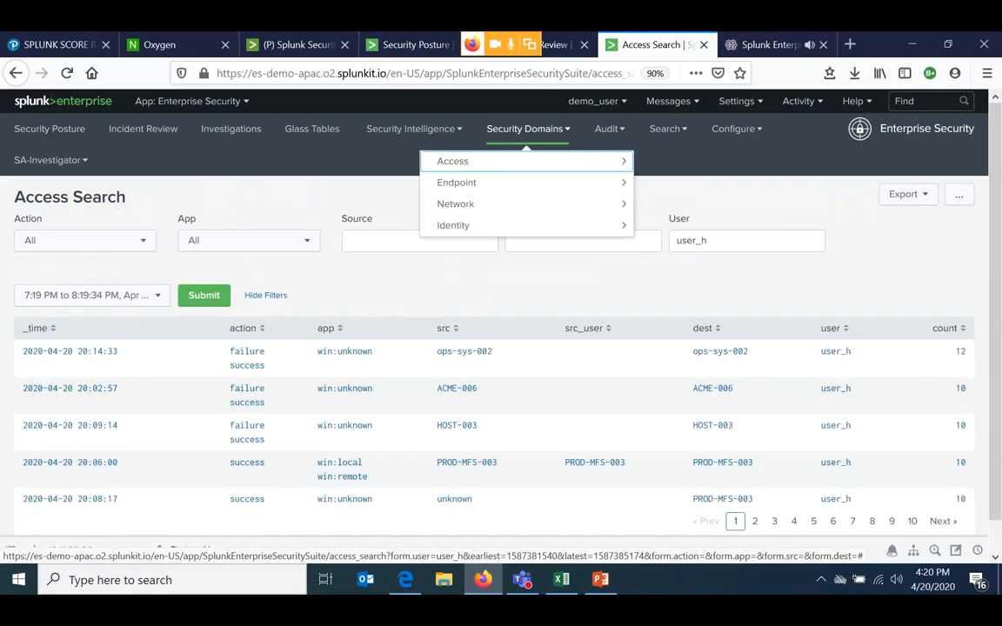
pyautogui.click(410, 129)
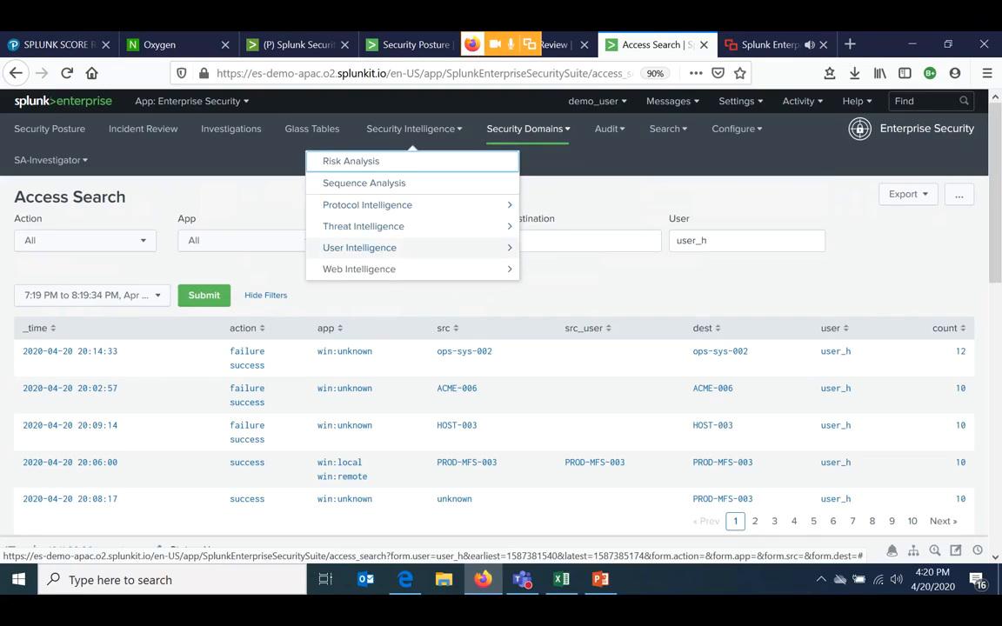
pyautogui.click(359, 248)
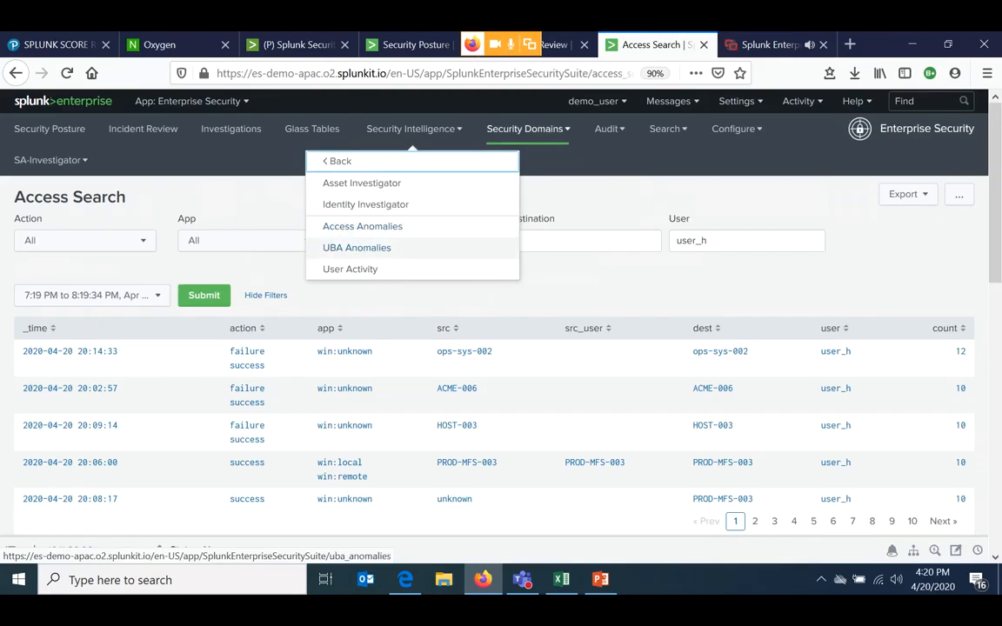
pyautogui.click(362, 226)
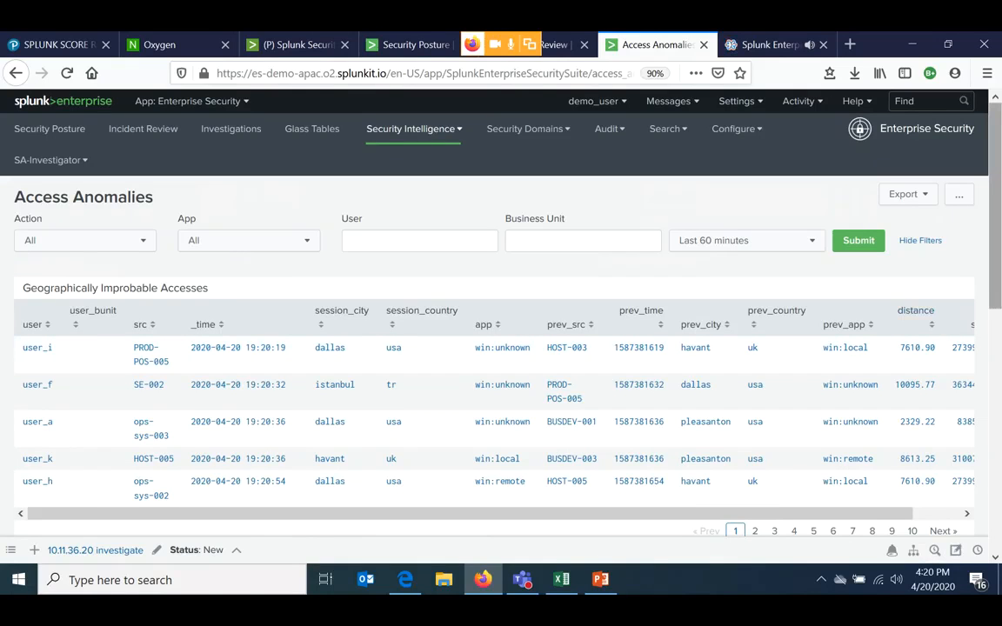
# - Examine the Geographically Improbable Accesses table, including its distance and speed columns, and the map of access locations
pyautogui.hscroll(2, 487, 409)
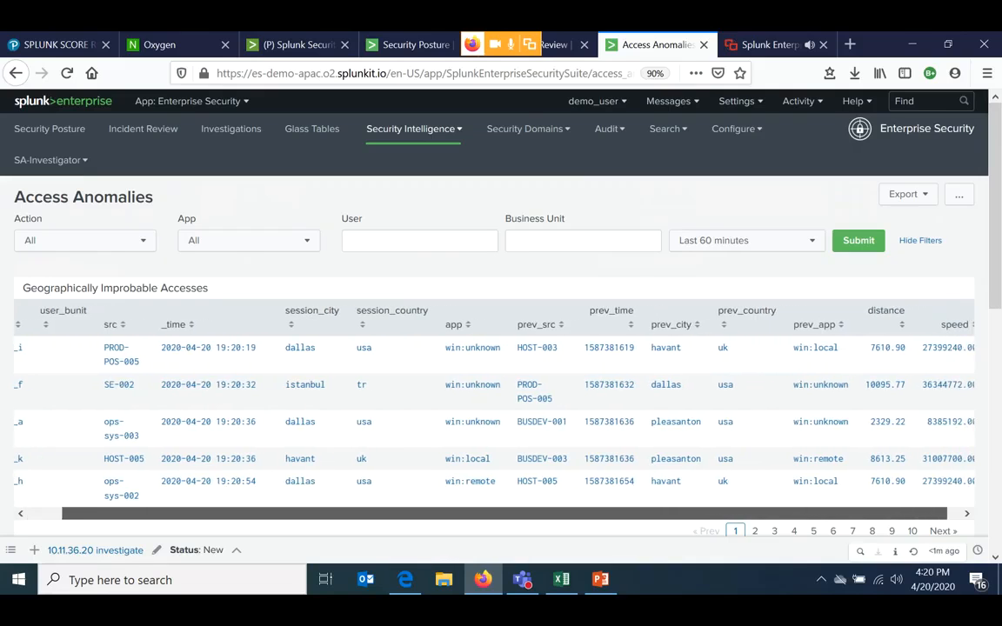
pyautogui.scroll(-5, 501, 348)
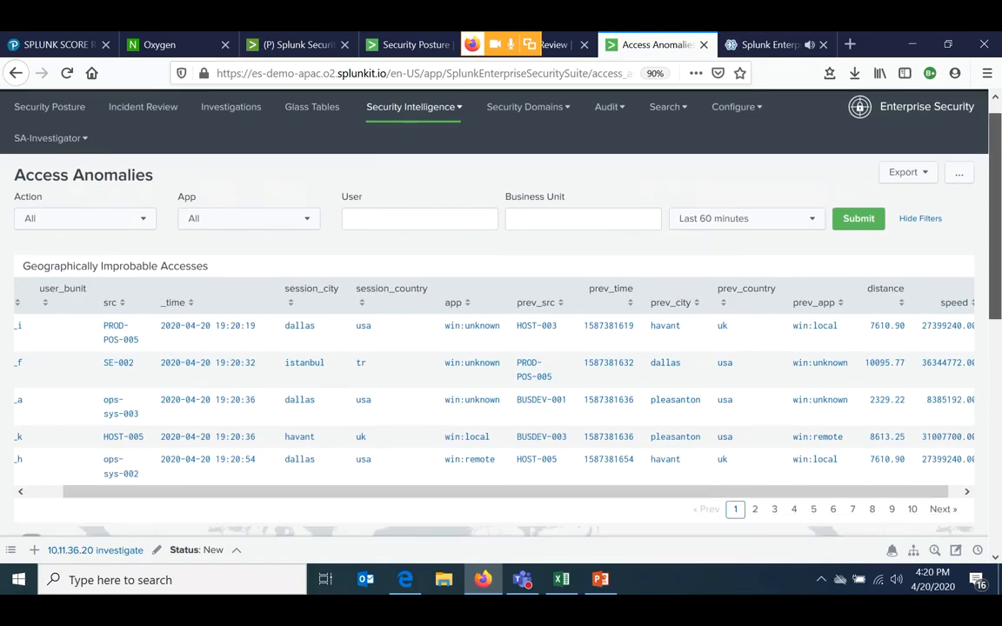
pyautogui.scroll(4, 501, 348)
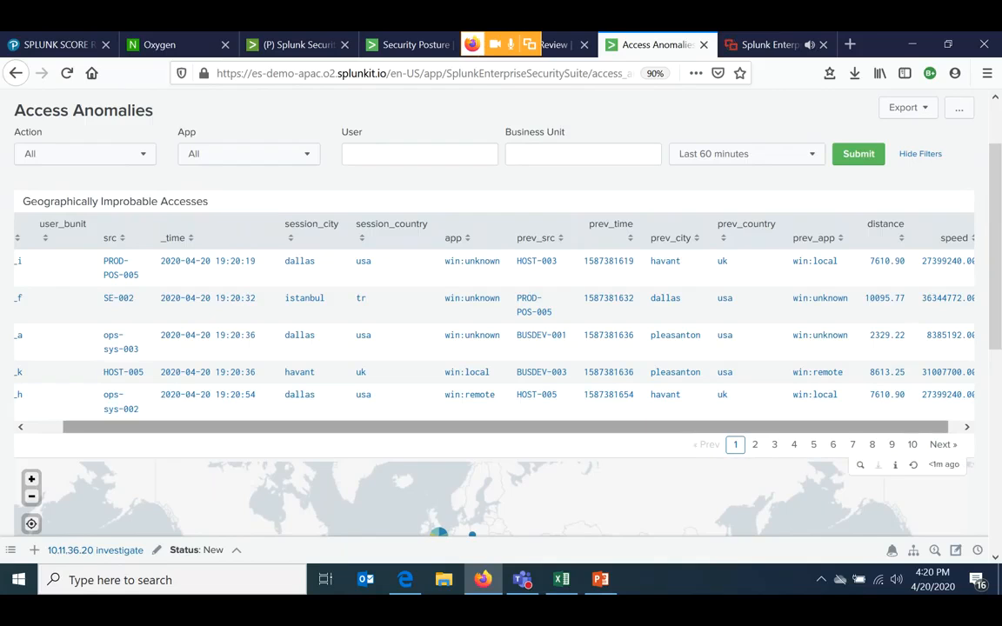
pyautogui.hscroll(-1, 501, 331)
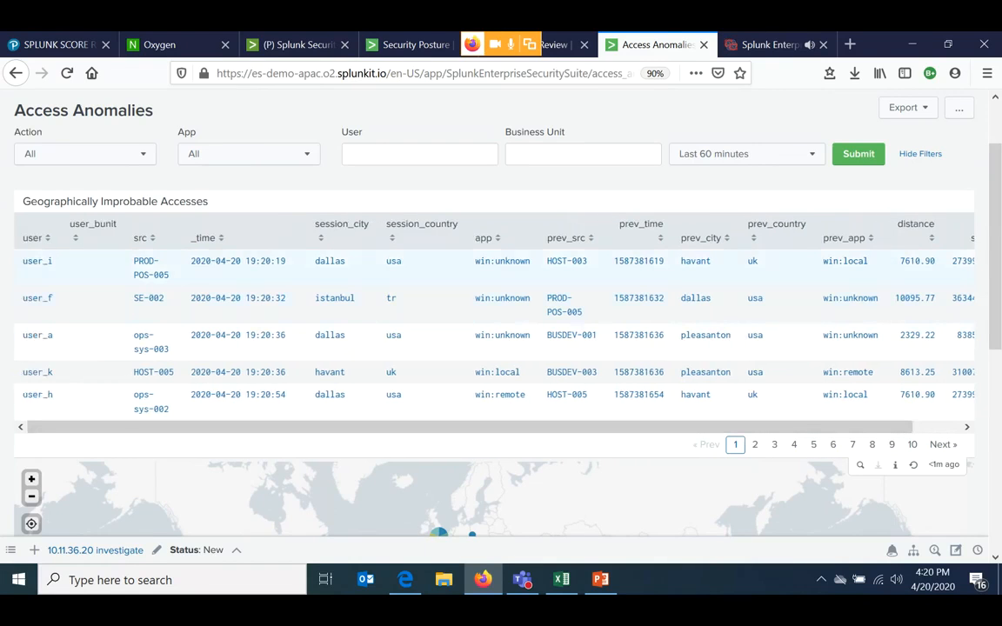
pyautogui.scroll(1, 501, 347)
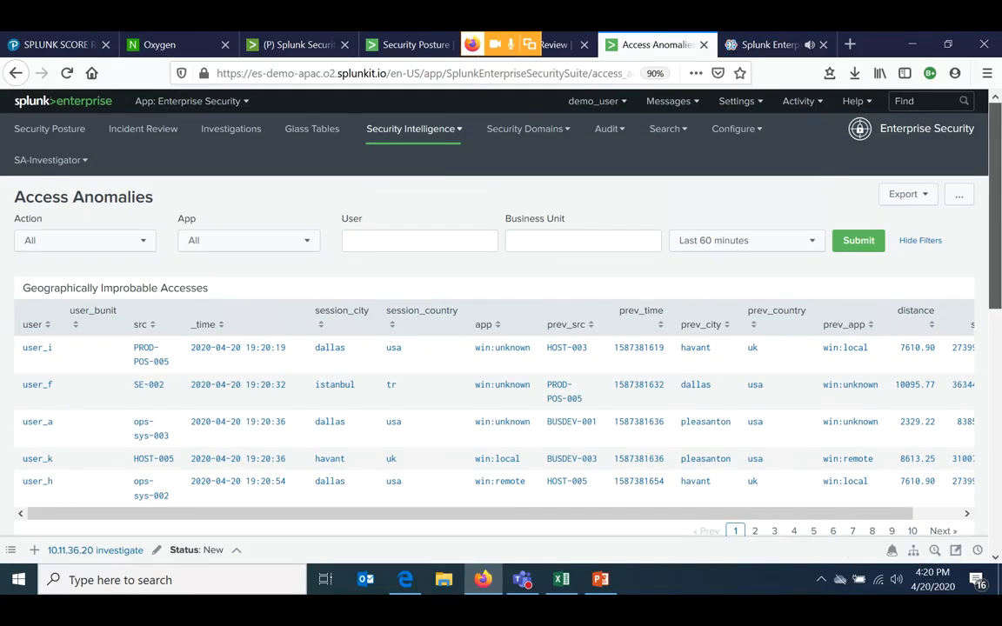
pyautogui.scroll(-1, 501, 348)
pyautogui.scroll(-5, 500, 331)
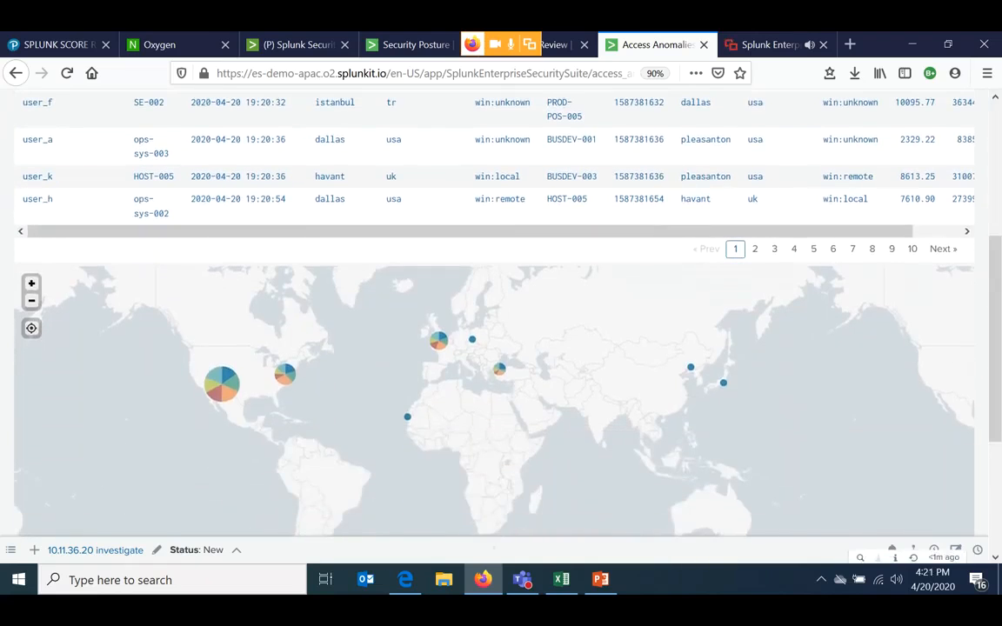
pyautogui.hotkey('ctrl', '+')
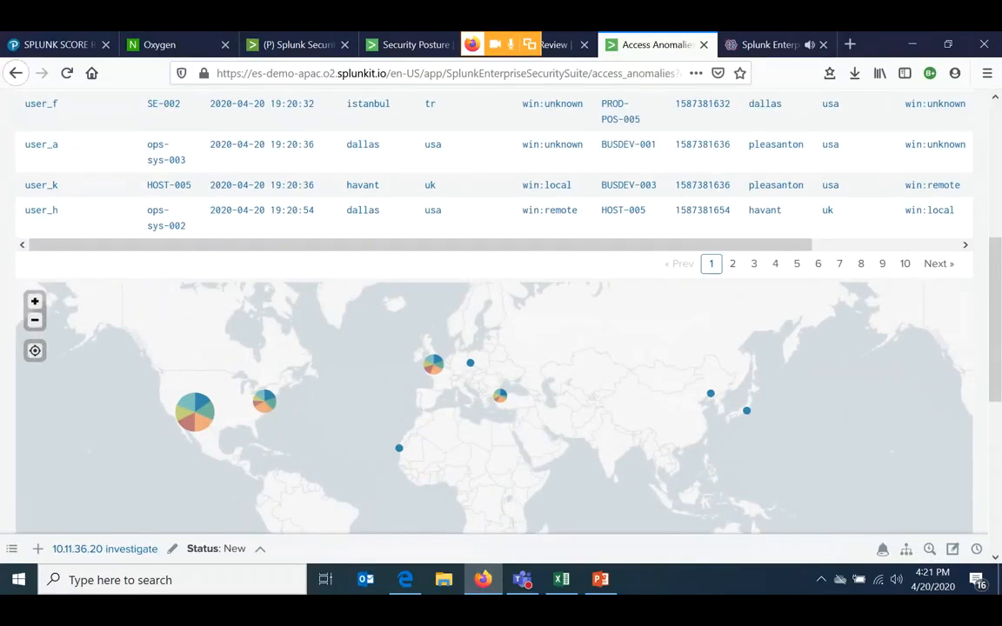
# - Open the User Activity dashboard from the User Intelligence dashboards
pyautogui.moveTo(434, 364)
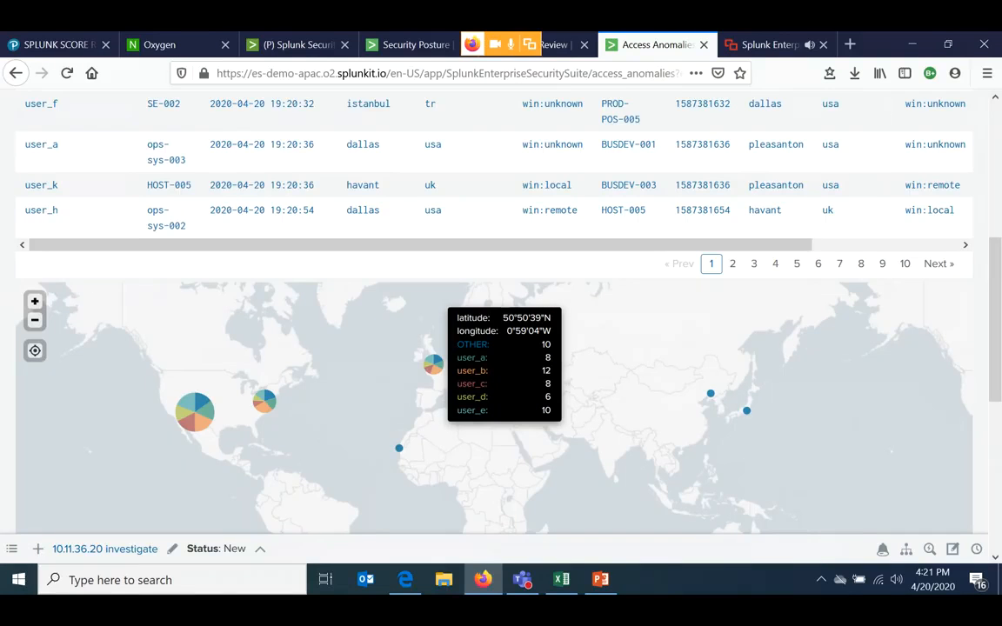
pyautogui.moveTo(195, 411)
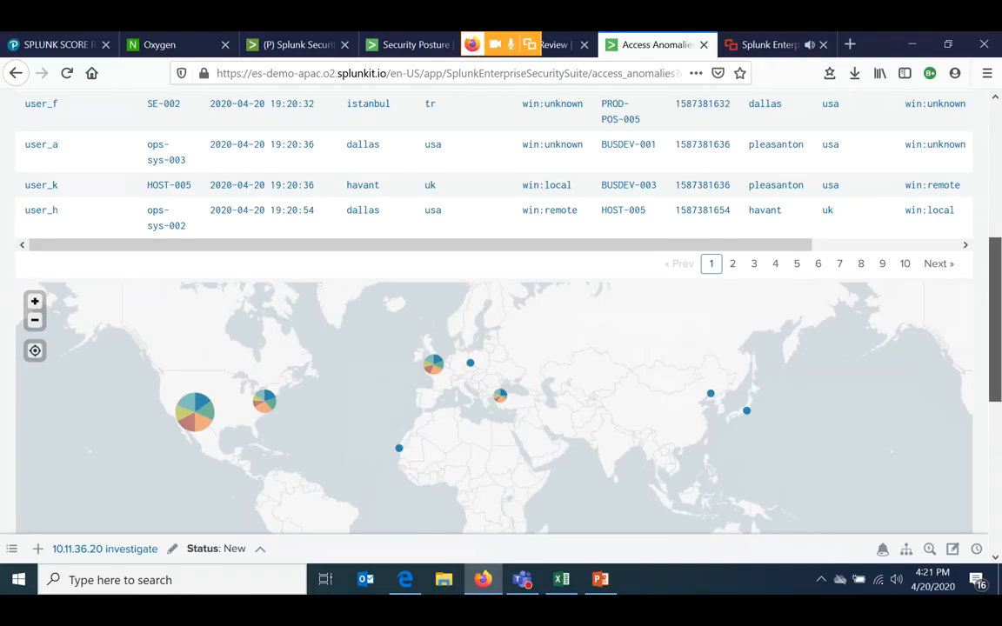
pyautogui.scroll(3, 501, 314)
pyautogui.scroll(4, 501, 313)
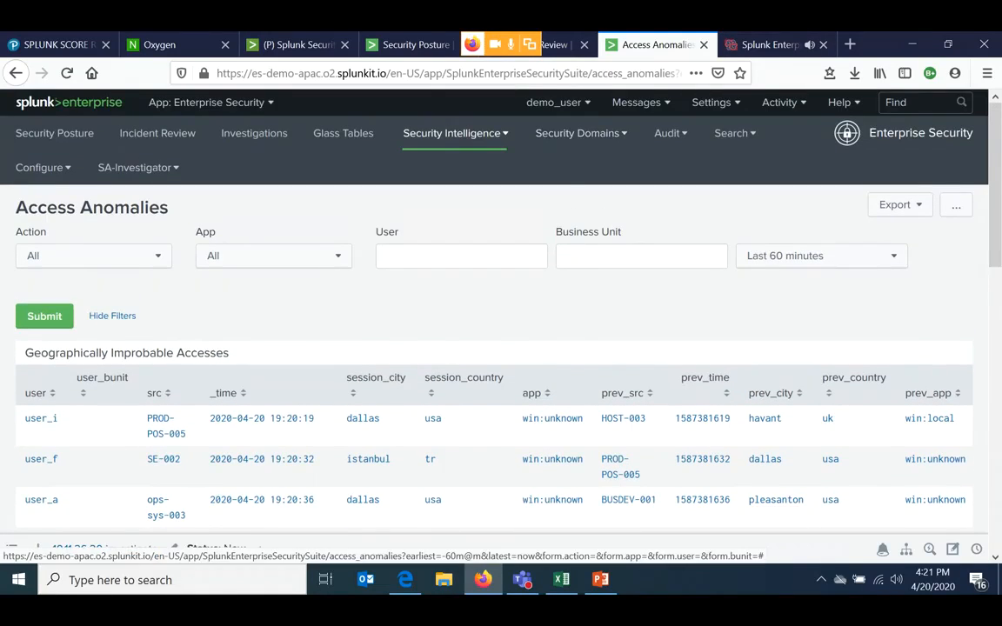
pyautogui.click(455, 133)
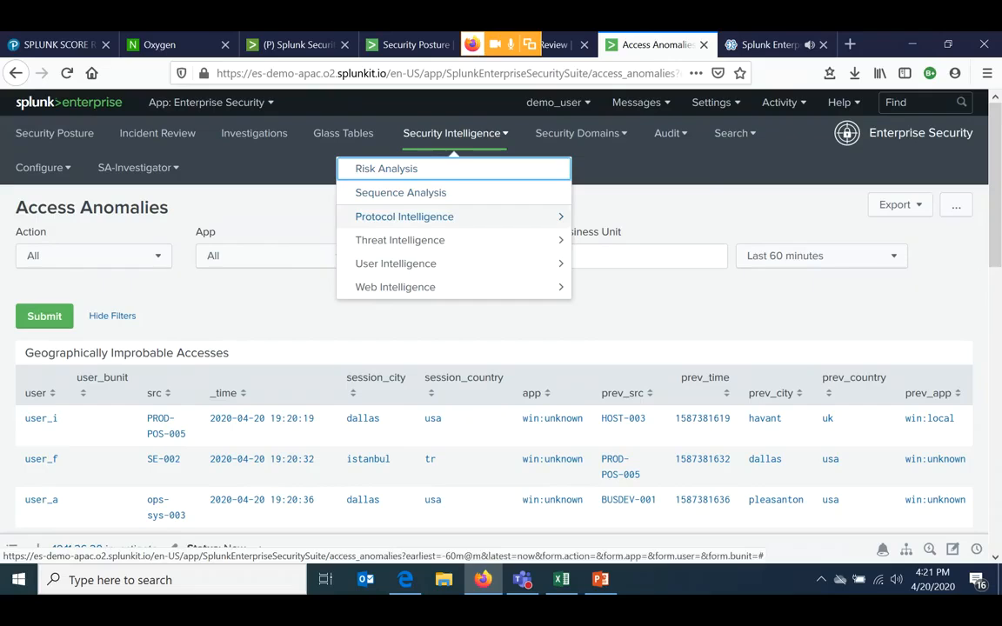
pyautogui.click(404, 217)
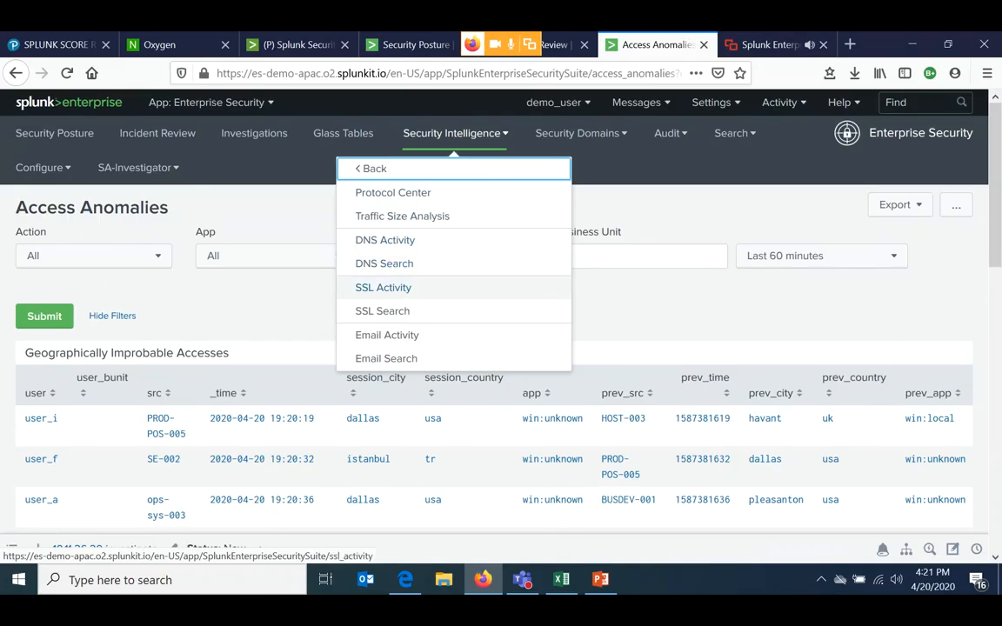
pyautogui.press('Return')
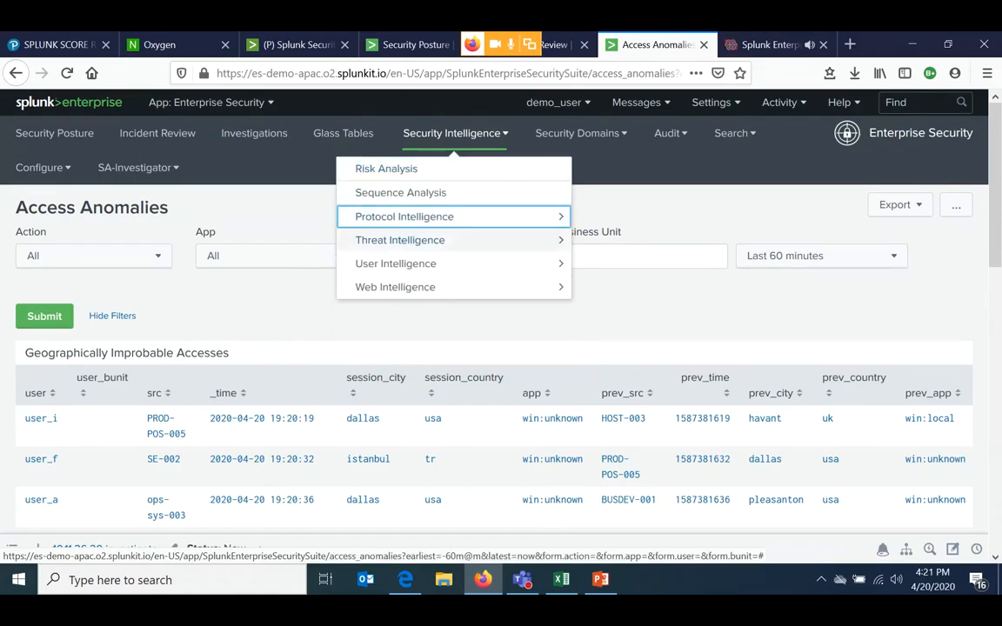
pyautogui.click(396, 263)
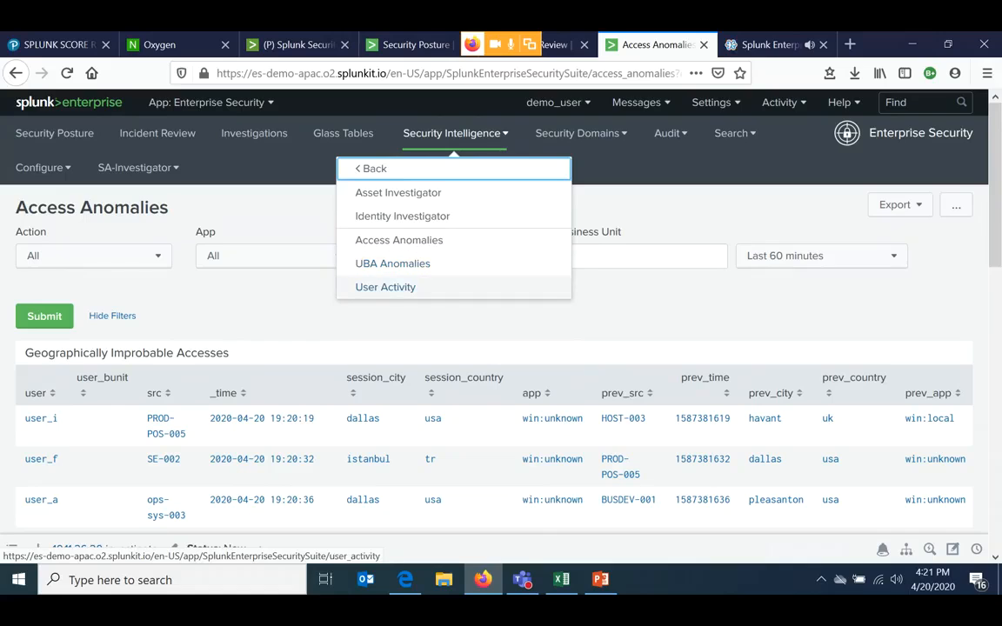
pyautogui.click(386, 287)
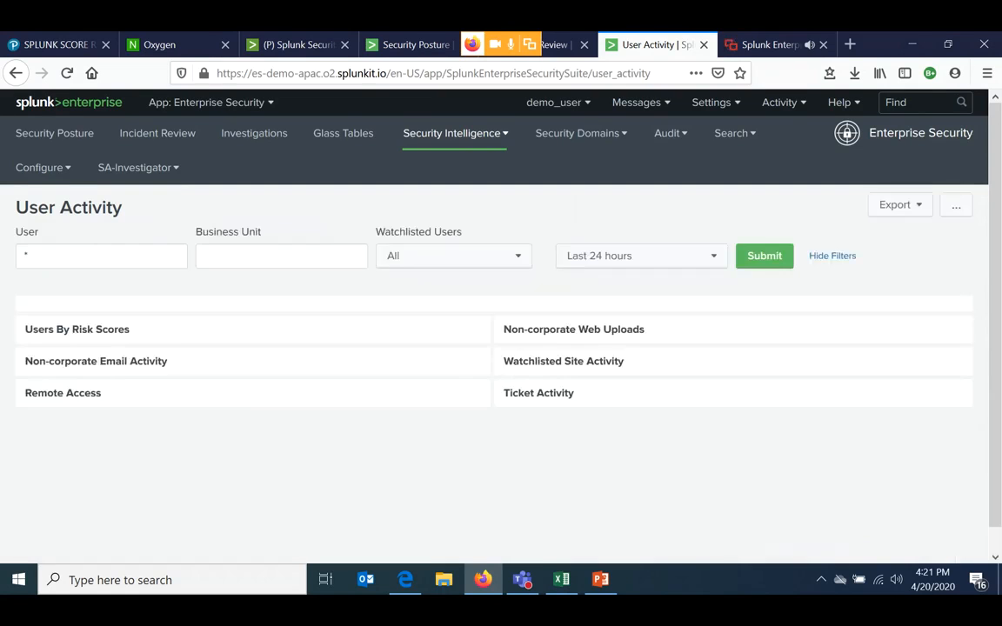
# - Examine the User Activity dashboard's panels for risk scores, web uploads, non-corporate email, watchlisted sites, remote access and tickets
pyautogui.scroll(-3, 501, 348)
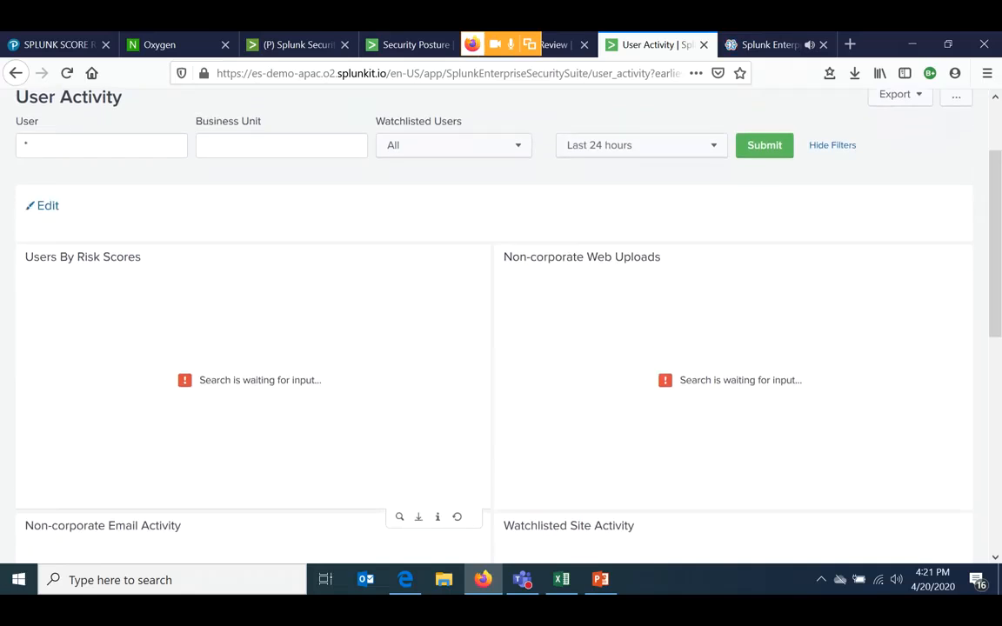
pyautogui.scroll(-4, 501, 348)
pyautogui.scroll(-3, 501, 348)
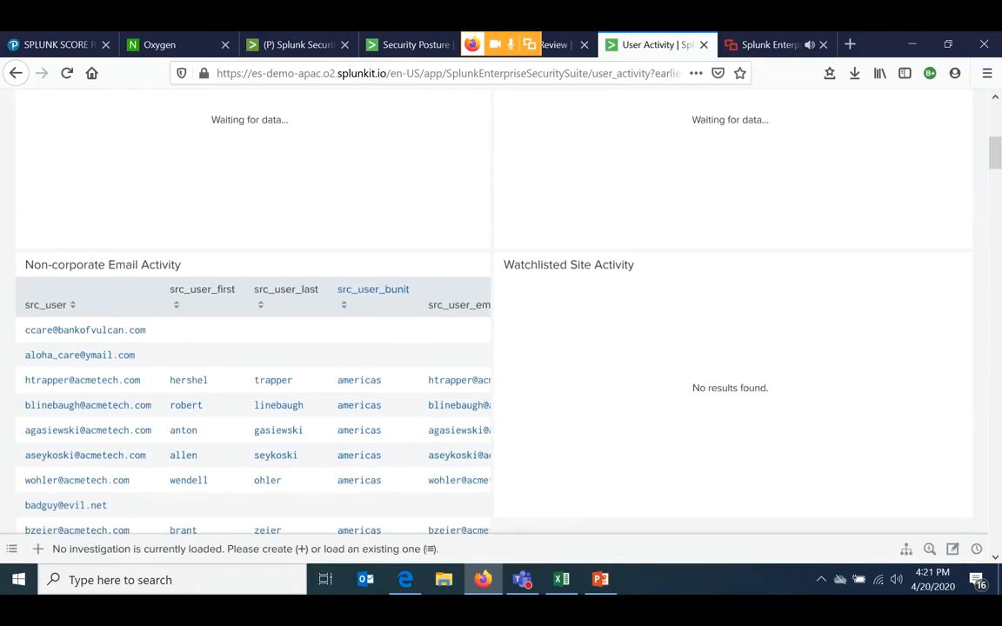
pyautogui.scroll(-3, 501, 348)
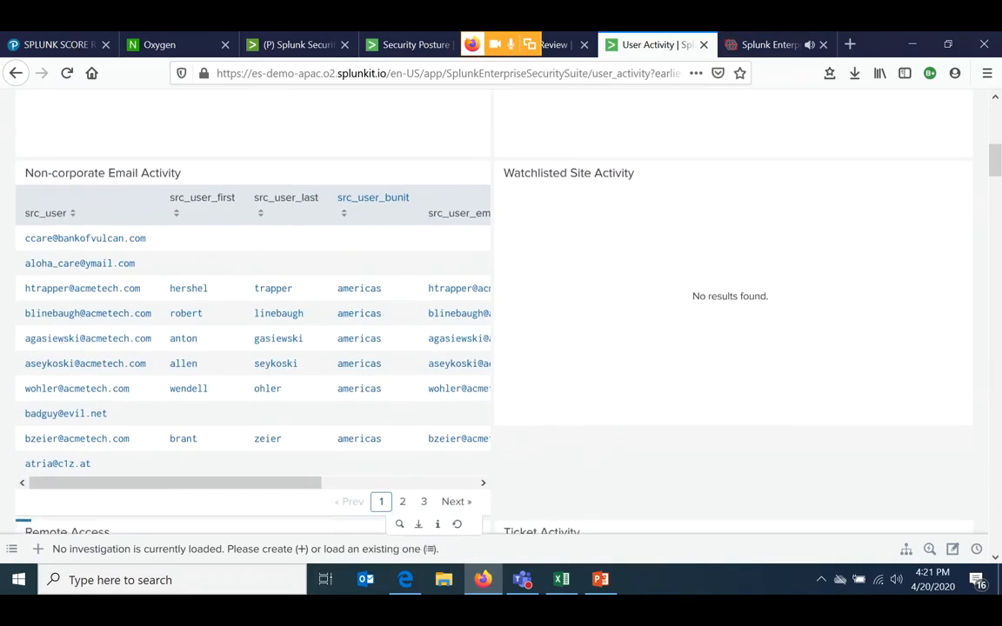
pyautogui.scroll(-3, 501, 348)
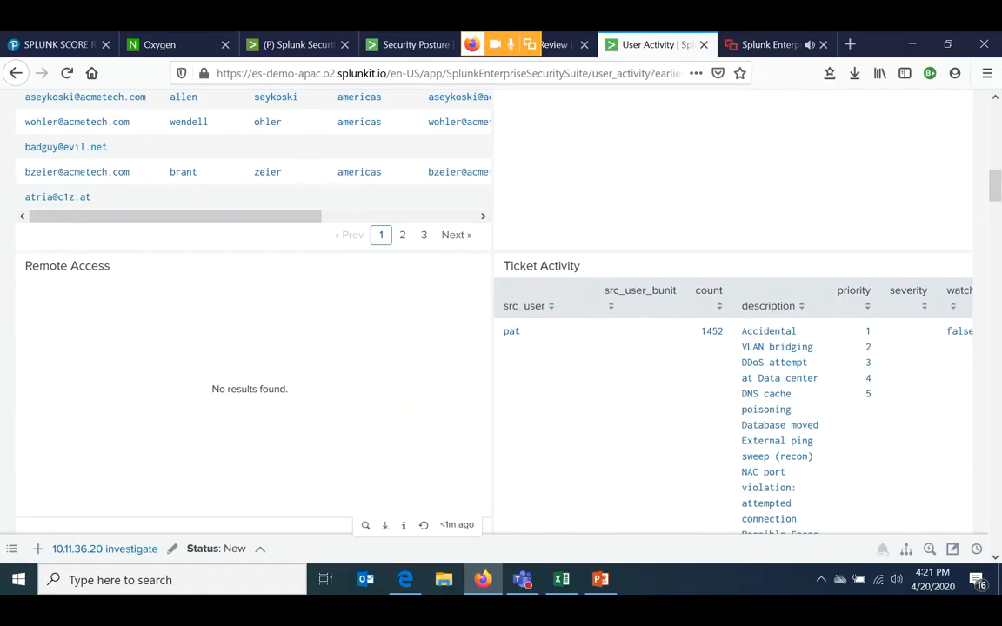
pyautogui.scroll(-5, 501, 347)
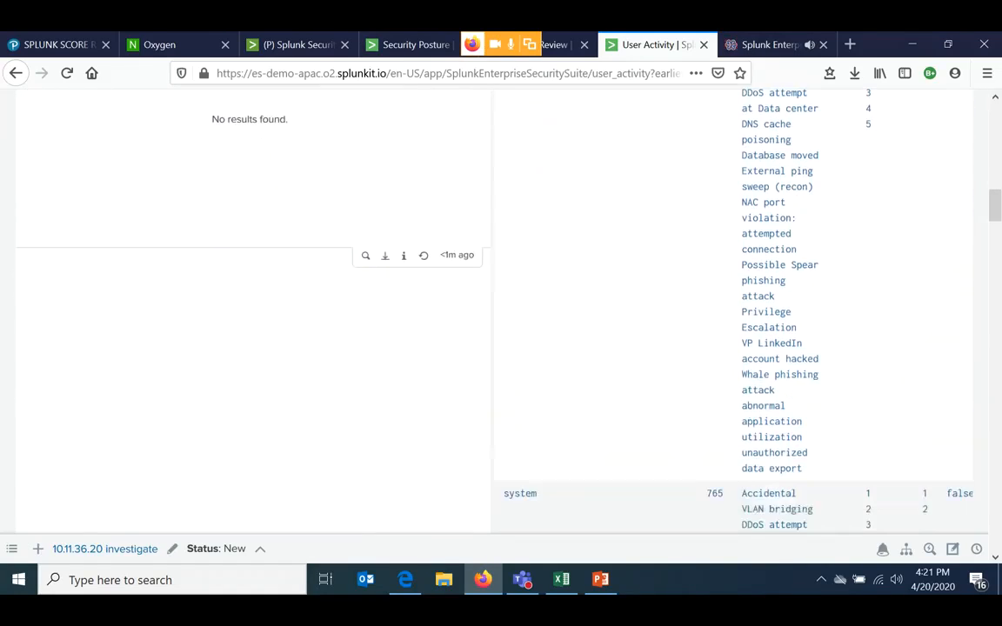
# - Open the Access Tracker dashboard from the Access security domain
pyautogui.scroll(15, 501, 348)
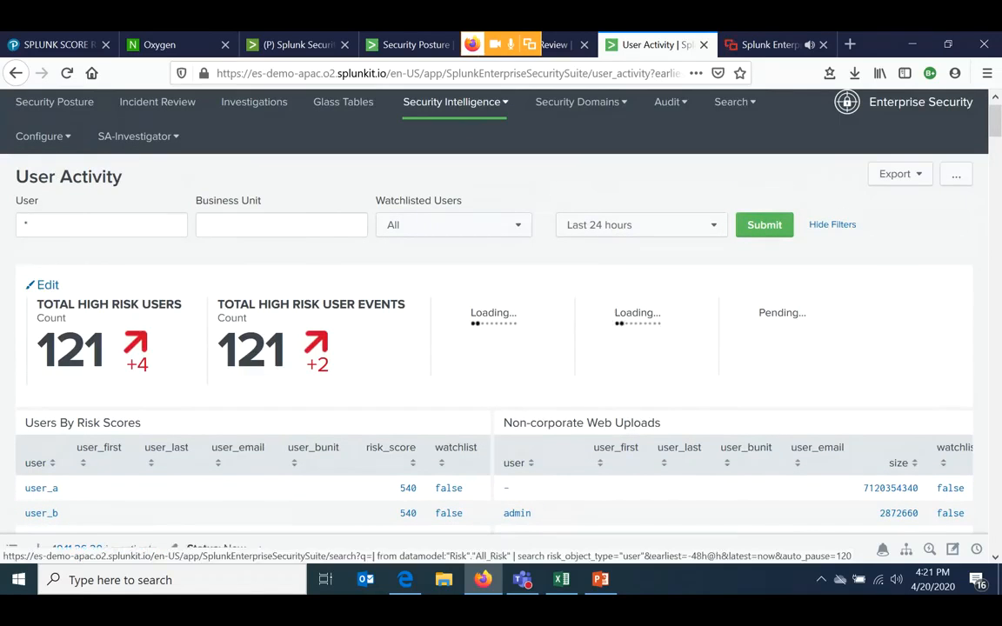
pyautogui.click(576, 101)
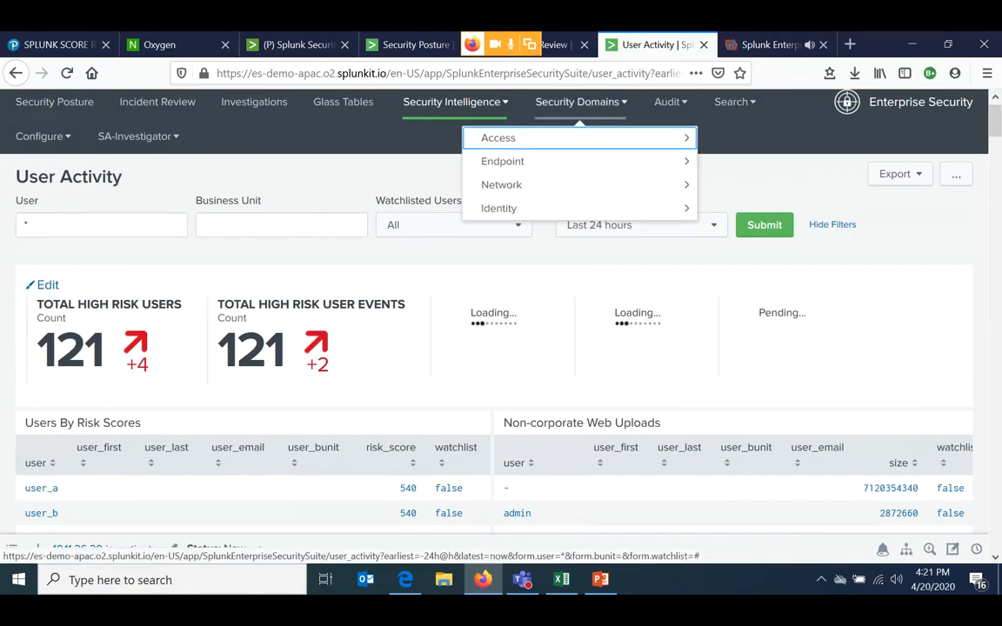
pyautogui.click(522, 137)
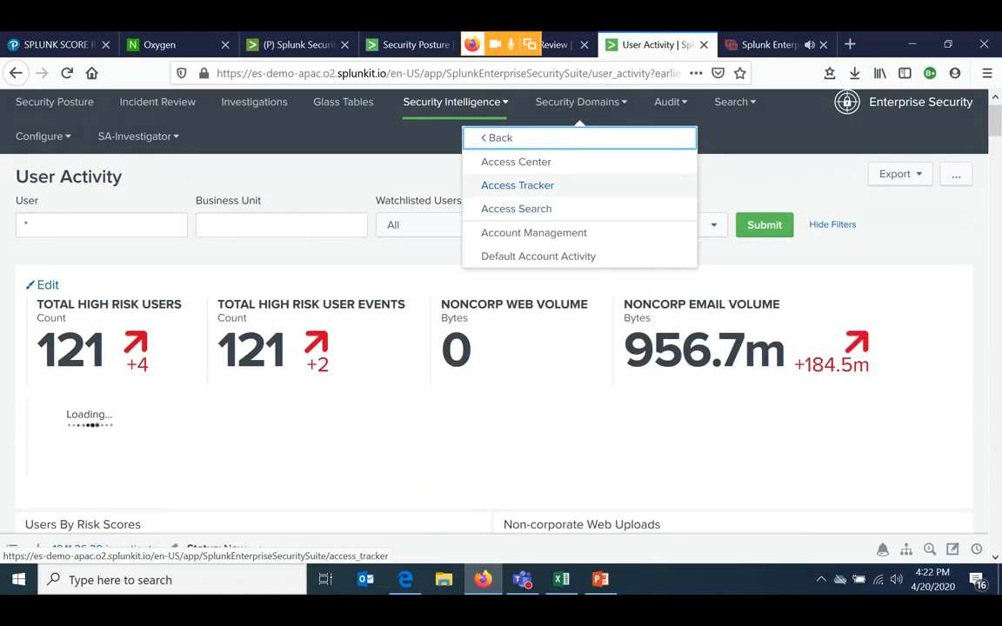
pyautogui.click(517, 185)
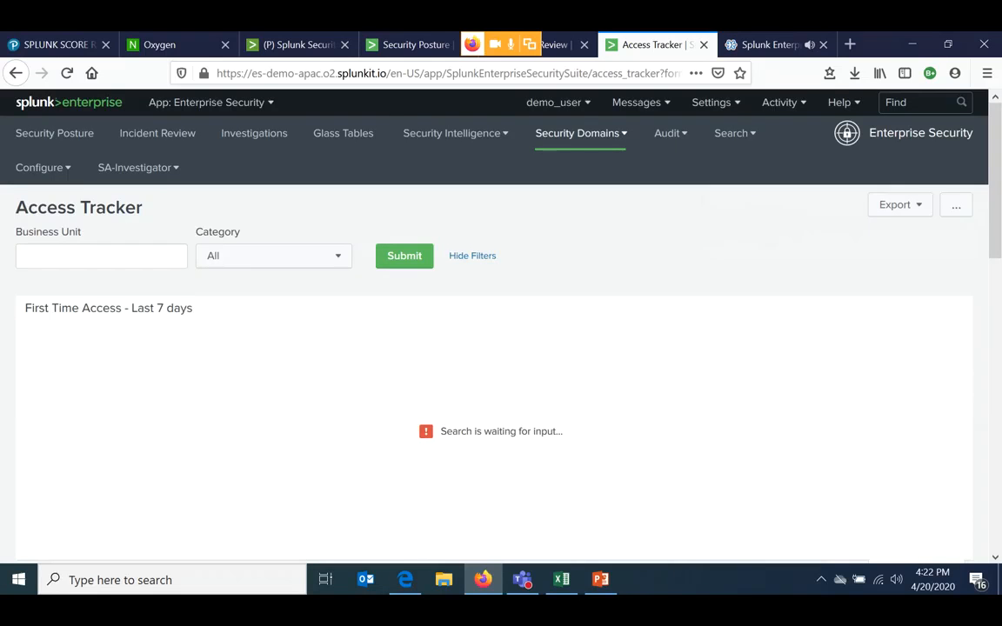
# - Examine the First Time Access table for the last 7 days in Access Tracker
pyautogui.scroll(-3, 450, 331)
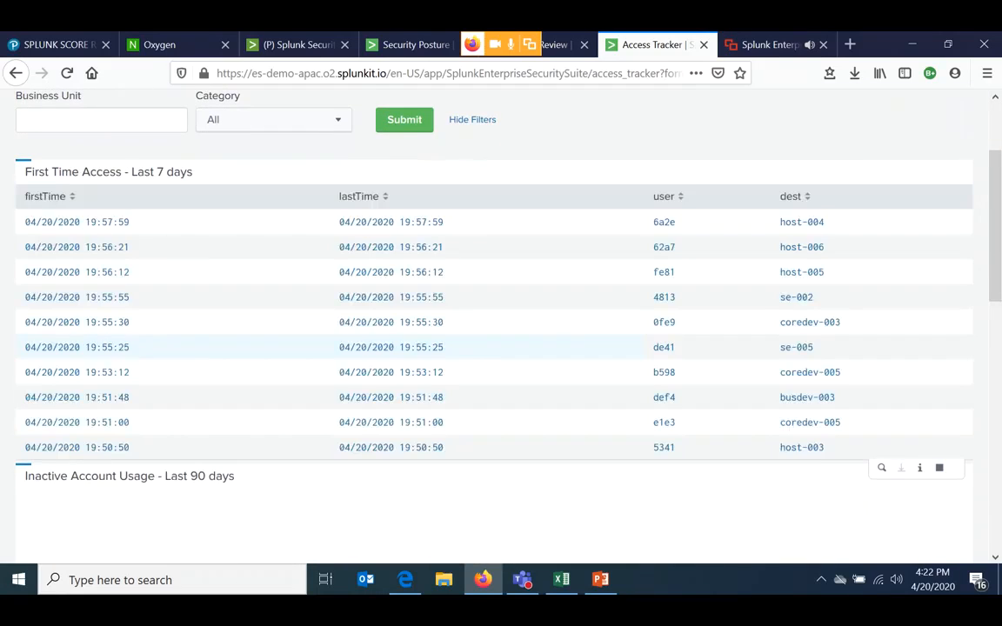
pyautogui.scroll(-3, 491, 304)
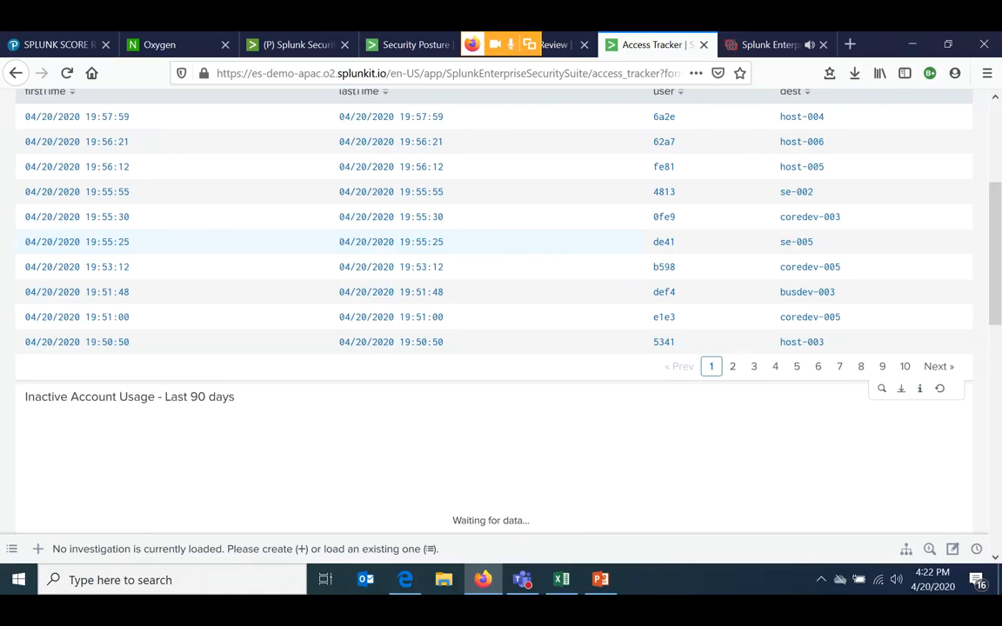
pyautogui.scroll(-1, 490, 287)
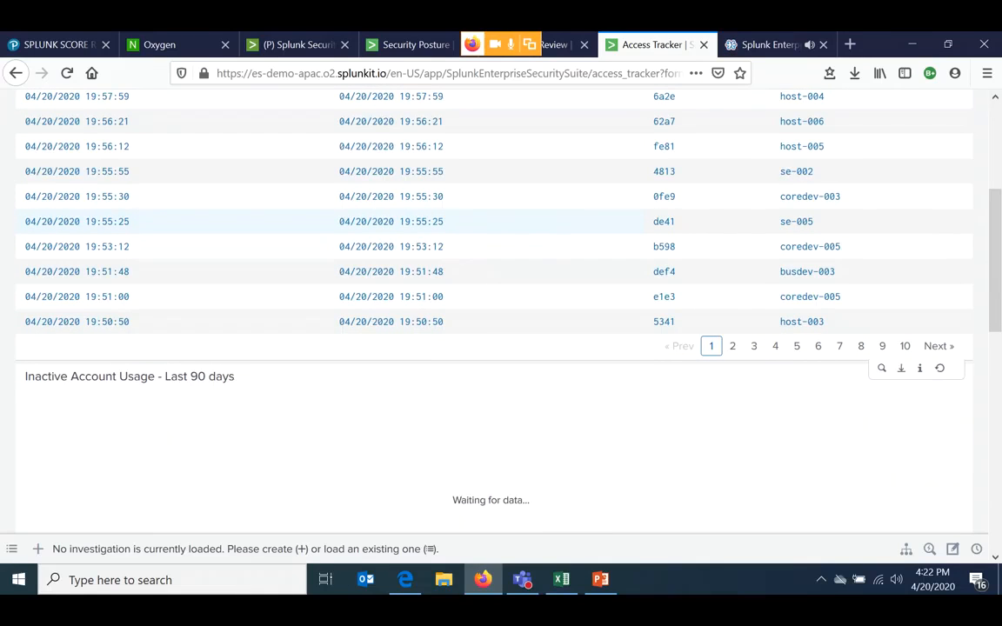
pyautogui.scroll(3, 490, 348)
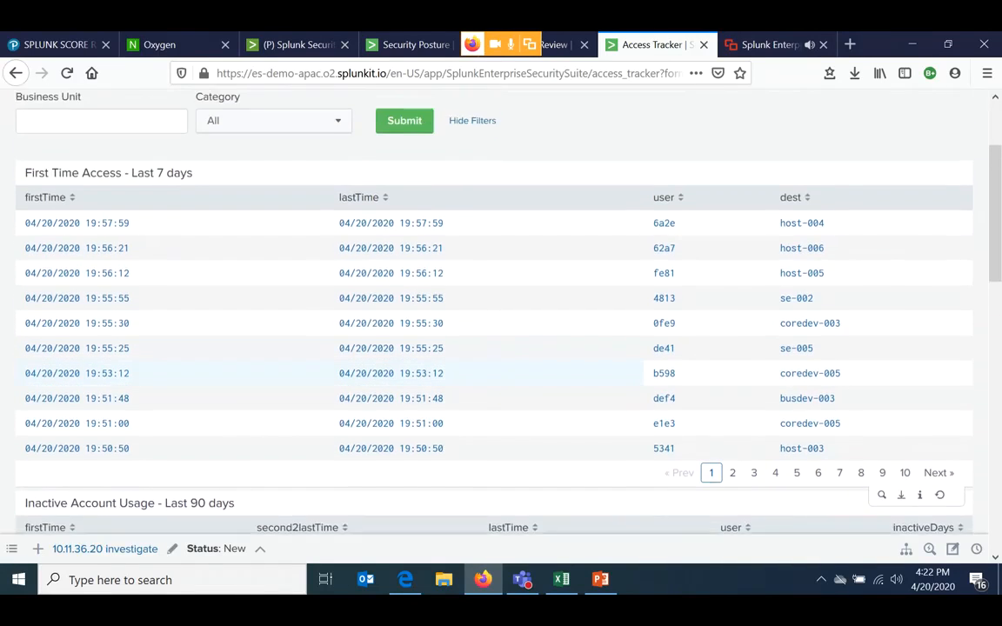
pyautogui.scroll(1, 491, 347)
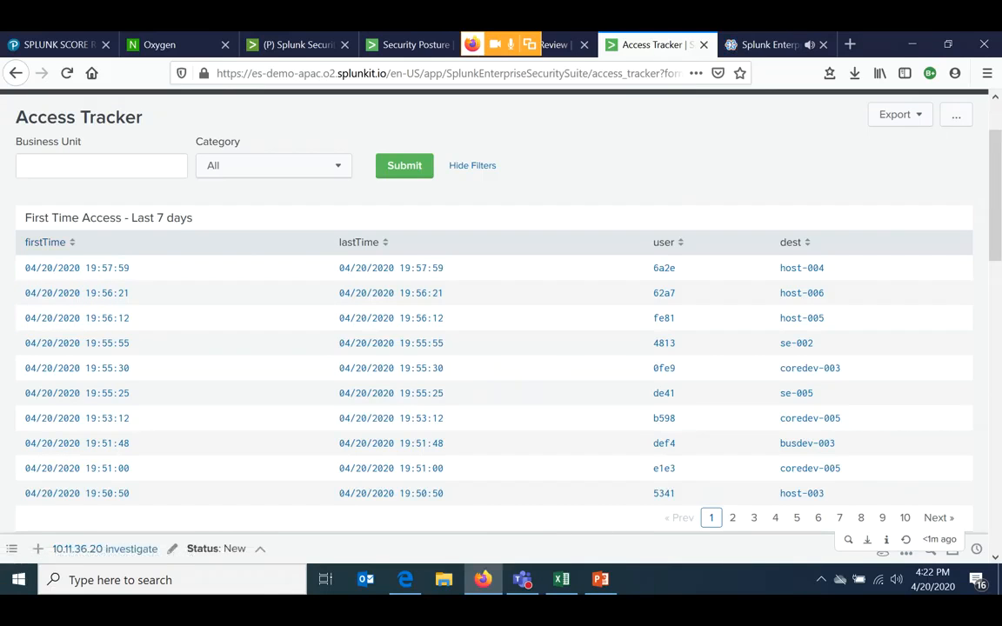
pyautogui.scroll(-2, 501, 296)
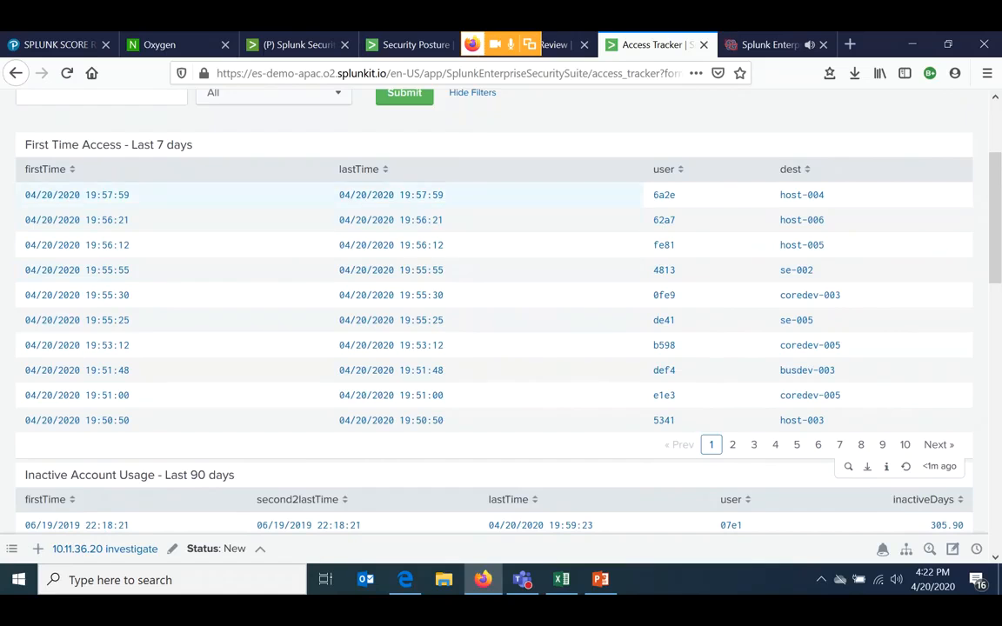
# - Examine the Inactive Account Usage, Completely Inactive Accounts and Account Usage For Expired Identities panels in Access Tracker
pyautogui.scroll(-5, 501, 304)
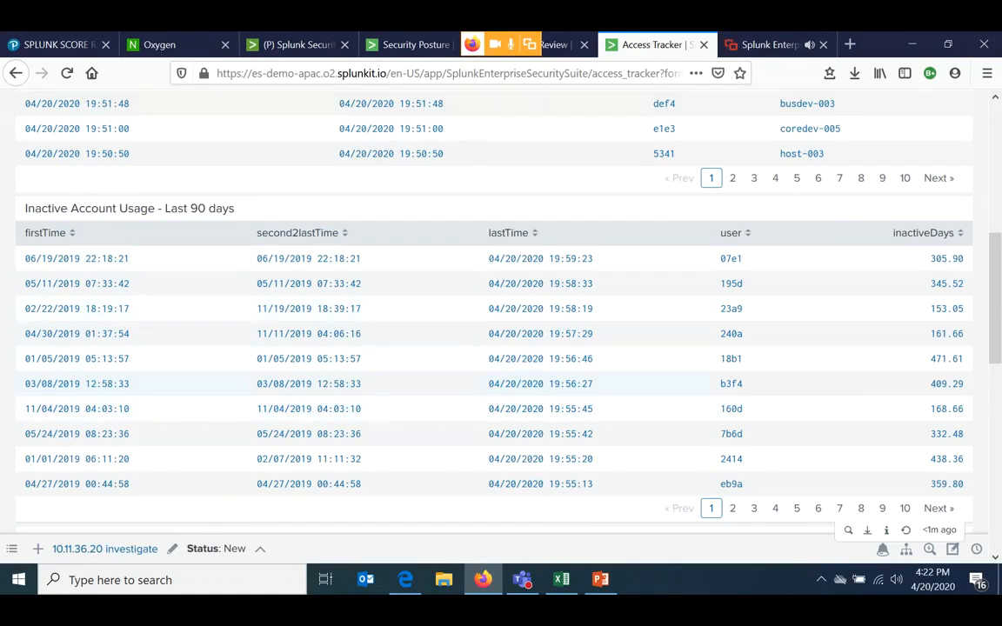
pyautogui.scroll(-5, 487, 374)
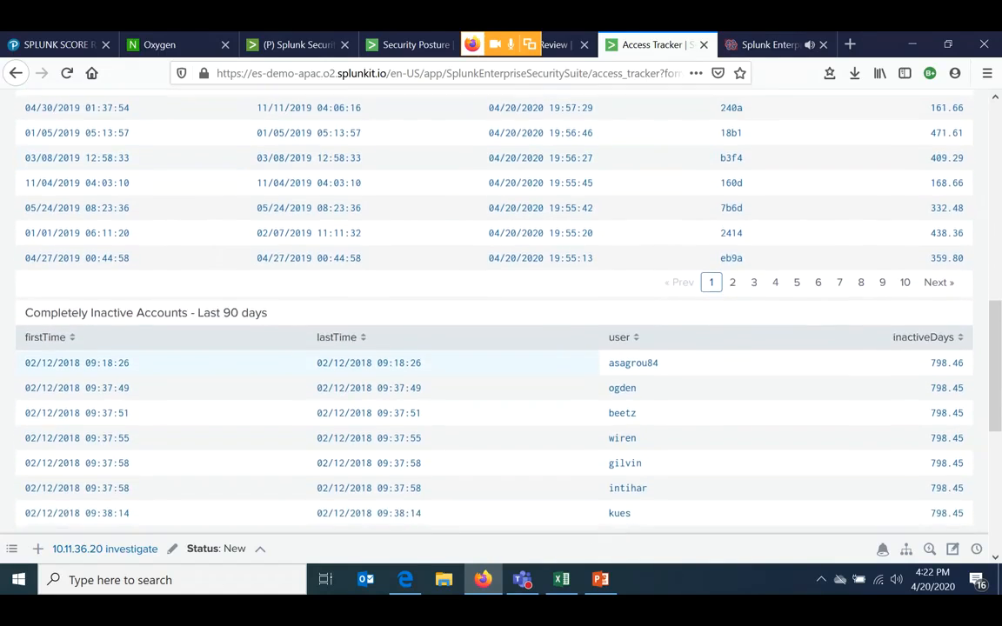
pyautogui.scroll(-2, 487, 373)
pyautogui.scroll(2, 487, 383)
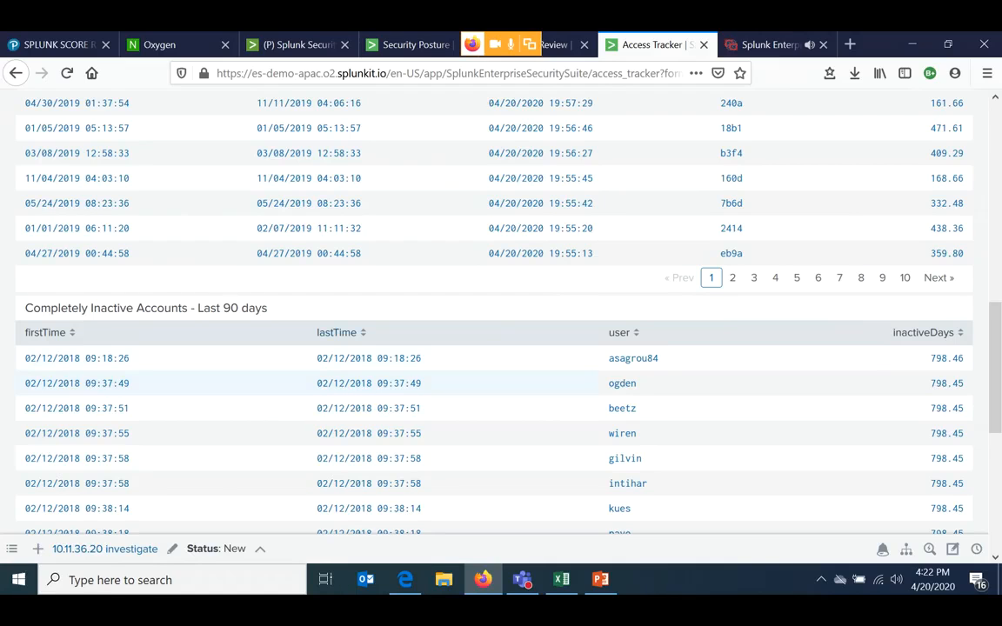
pyautogui.scroll(-3, 487, 380)
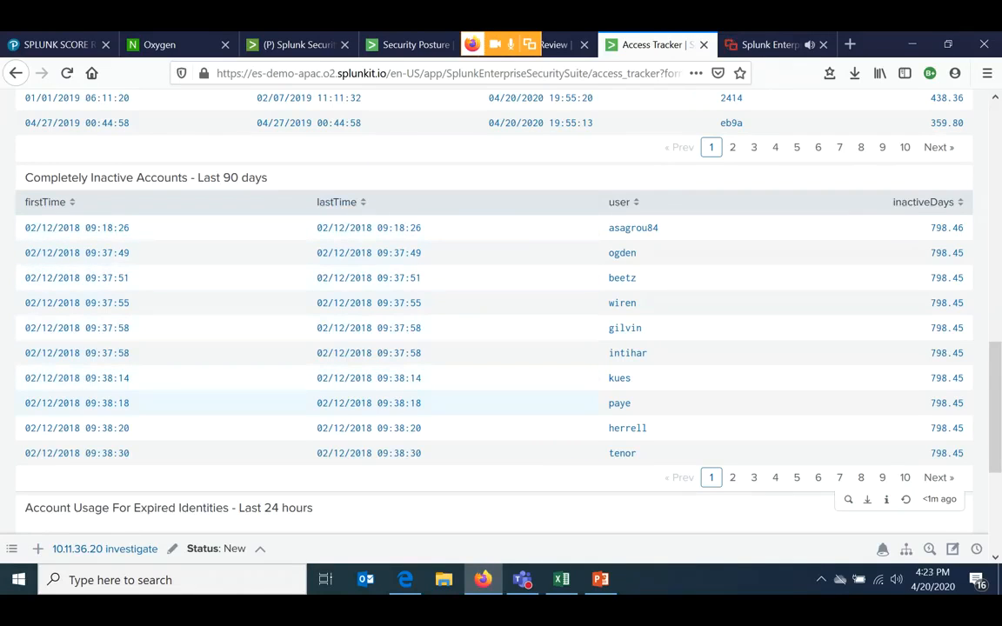
pyautogui.scroll(-4, 500, 348)
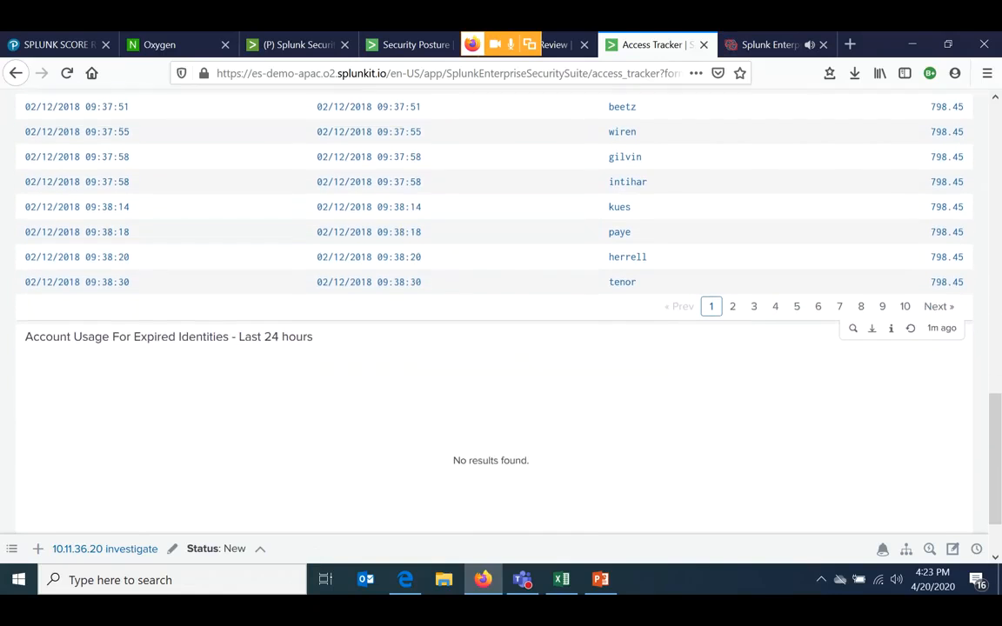
pyautogui.scroll(-1, 501, 391)
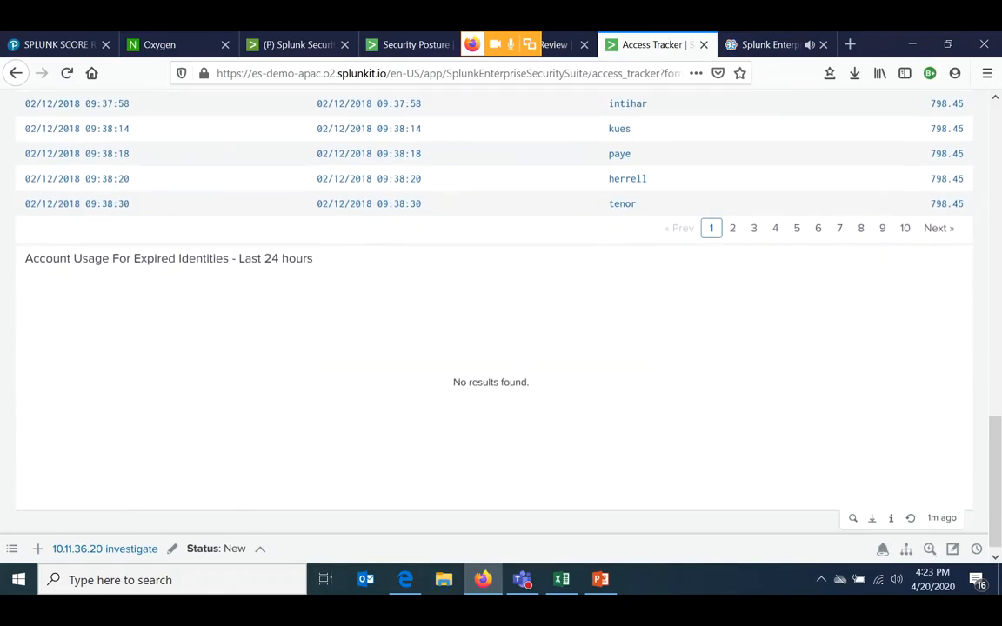
pyautogui.scroll(6, 501, 305)
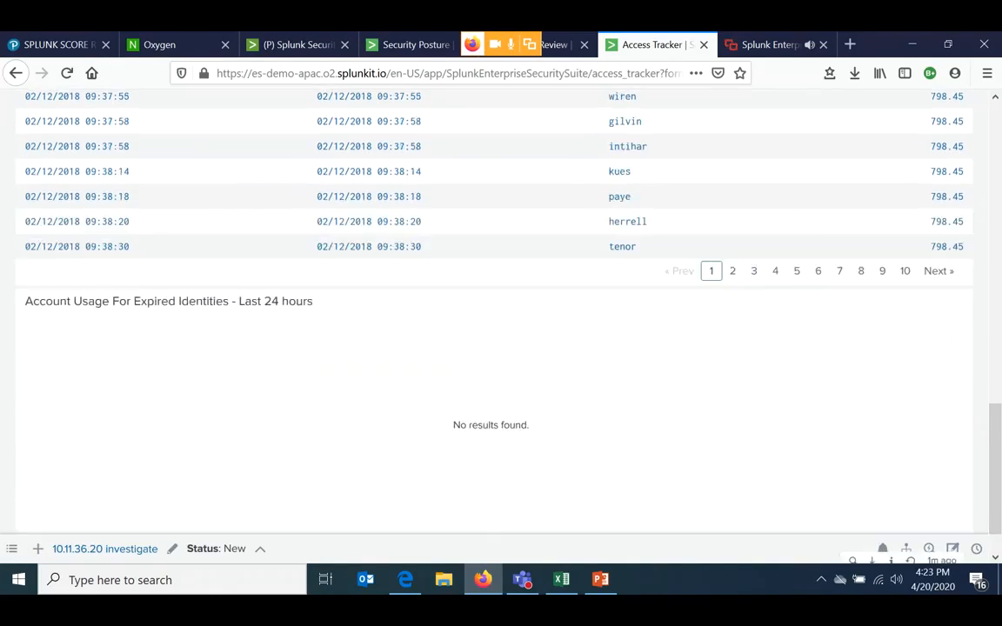
# - Review which Security Intelligence dashboards are offered for Protocol Intelligence and Web Intelligence
pyautogui.scroll(10, 501, 304)
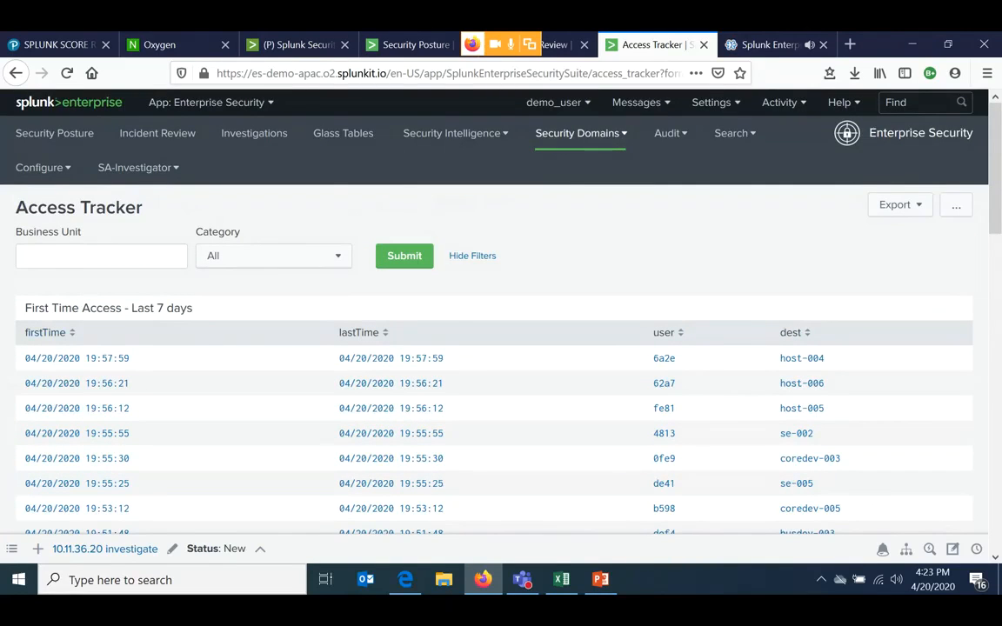
pyautogui.click(455, 133)
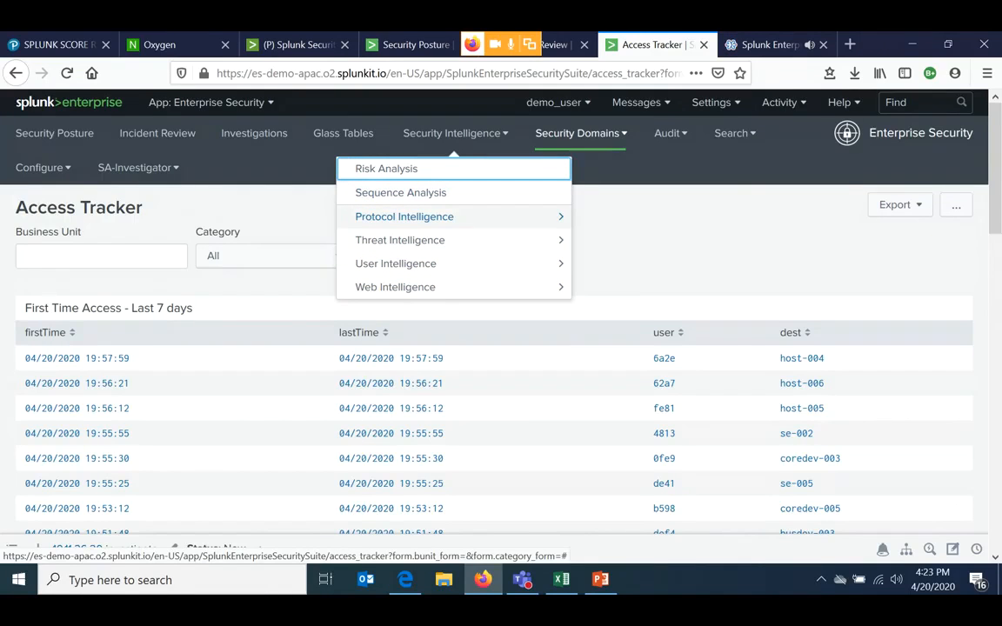
pyautogui.click(404, 217)
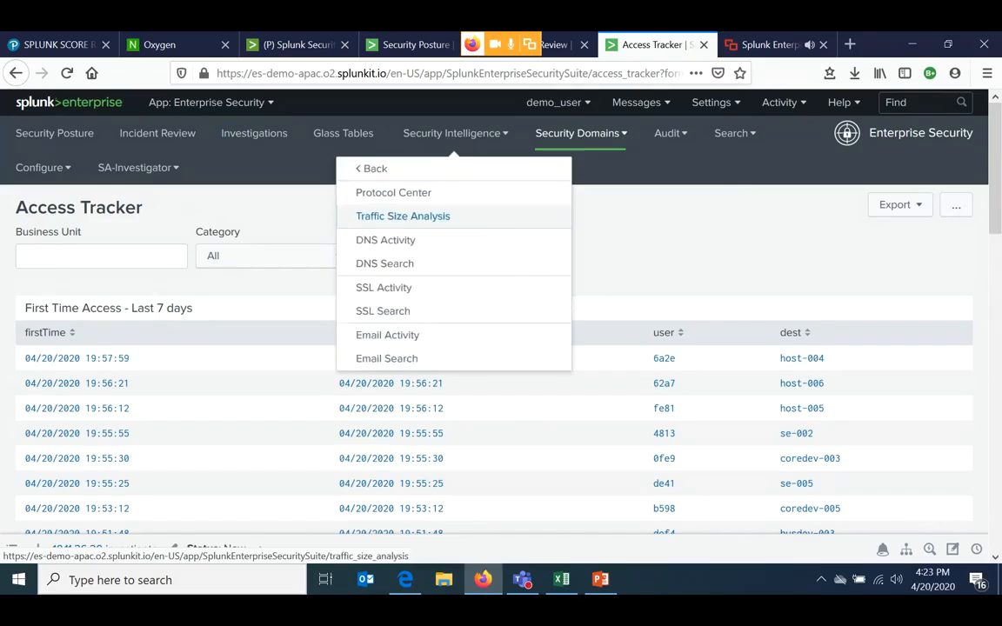
pyautogui.click(365, 168)
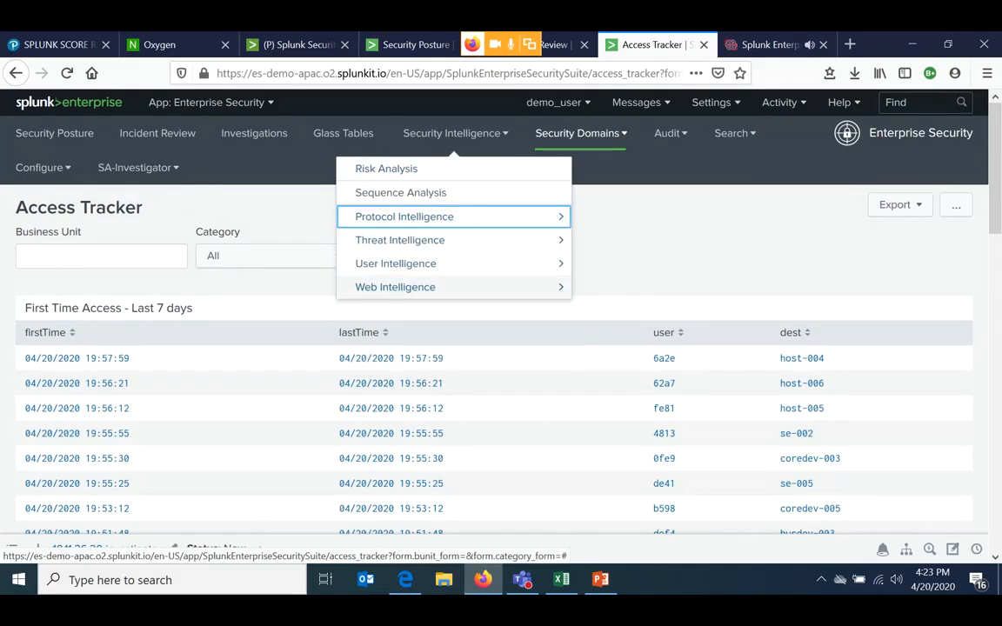
pyautogui.click(395, 286)
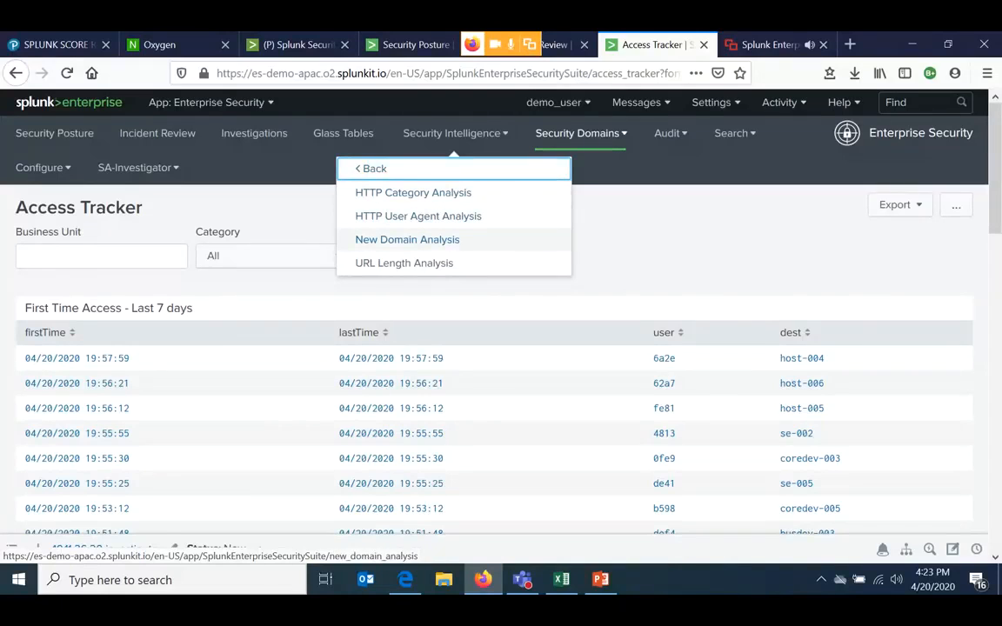
pyautogui.click(372, 169)
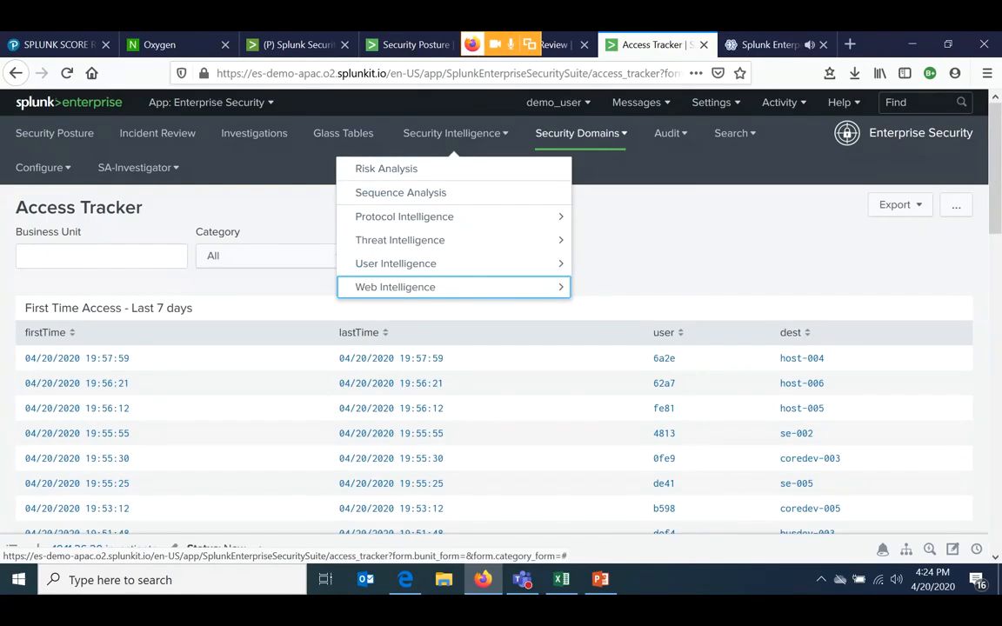
# - Review which dashboards the Endpoint, Network and Identity security domains offer
pyautogui.click(580, 134)
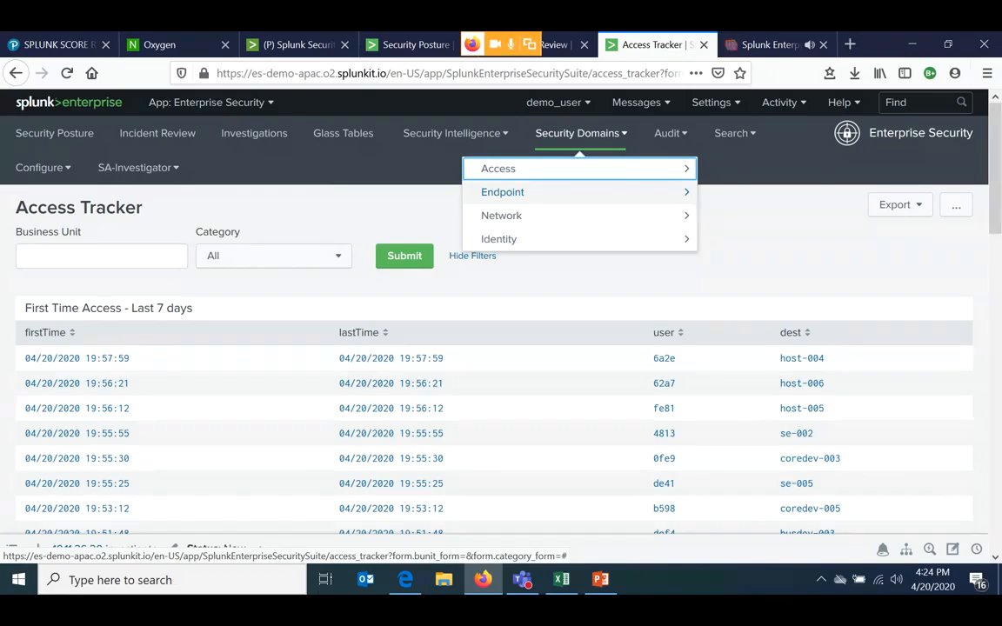
pyautogui.click(588, 193)
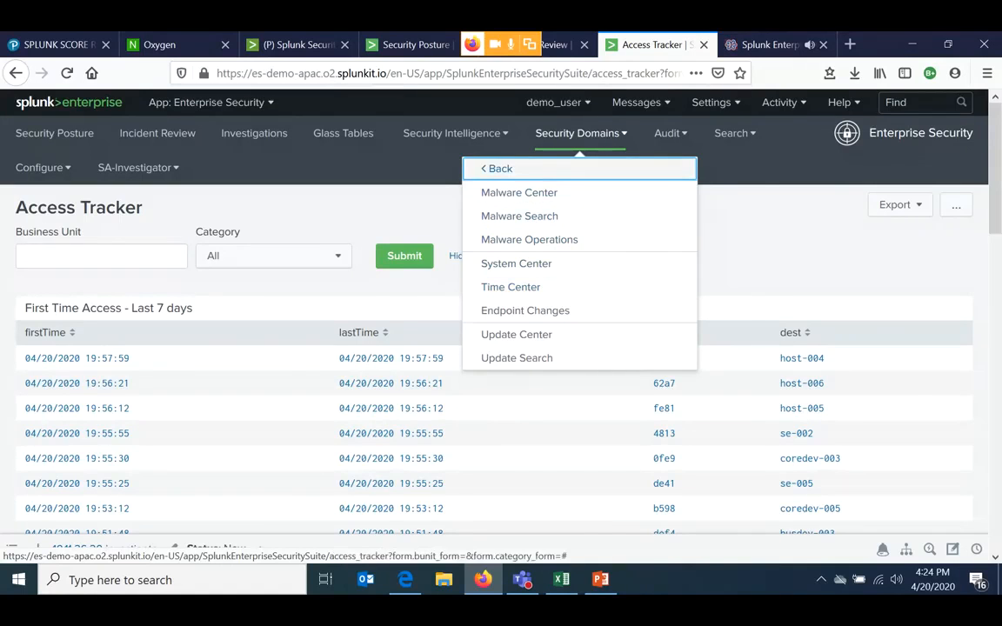
pyautogui.click(500, 169)
pyautogui.click(501, 215)
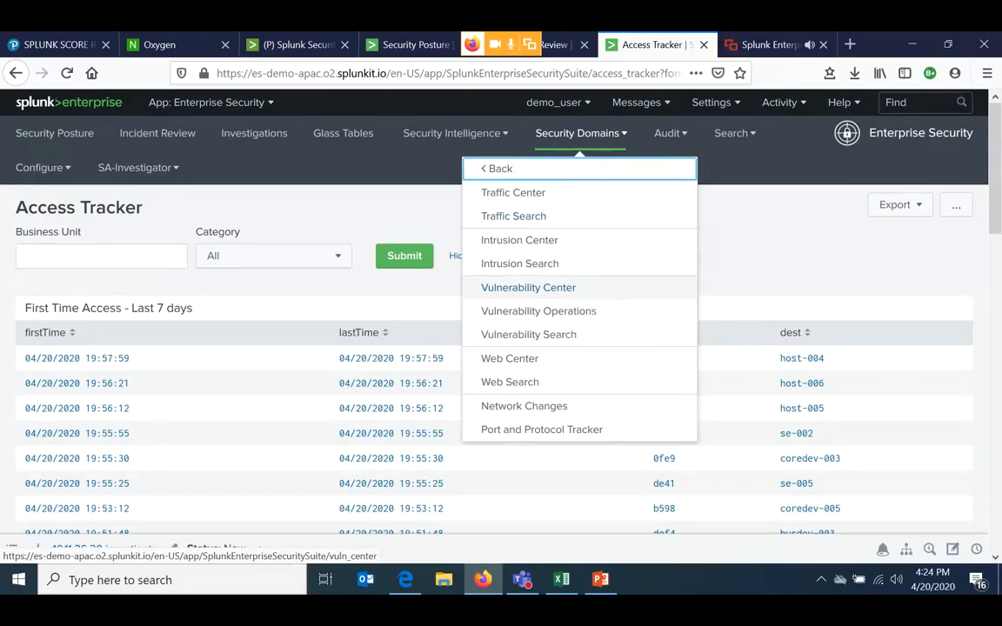
pyautogui.click(500, 169)
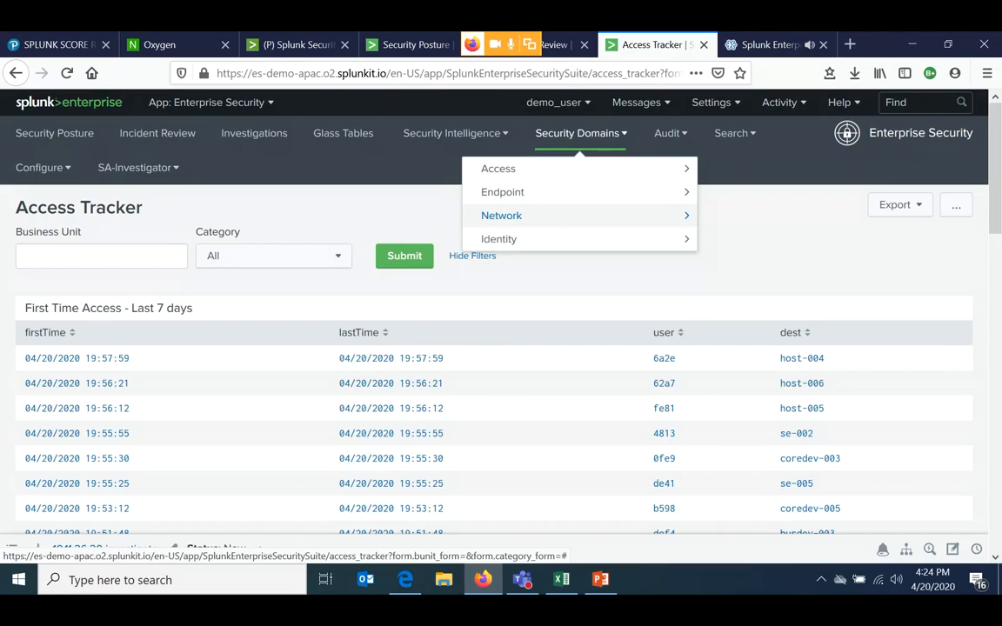
pyautogui.click(501, 215)
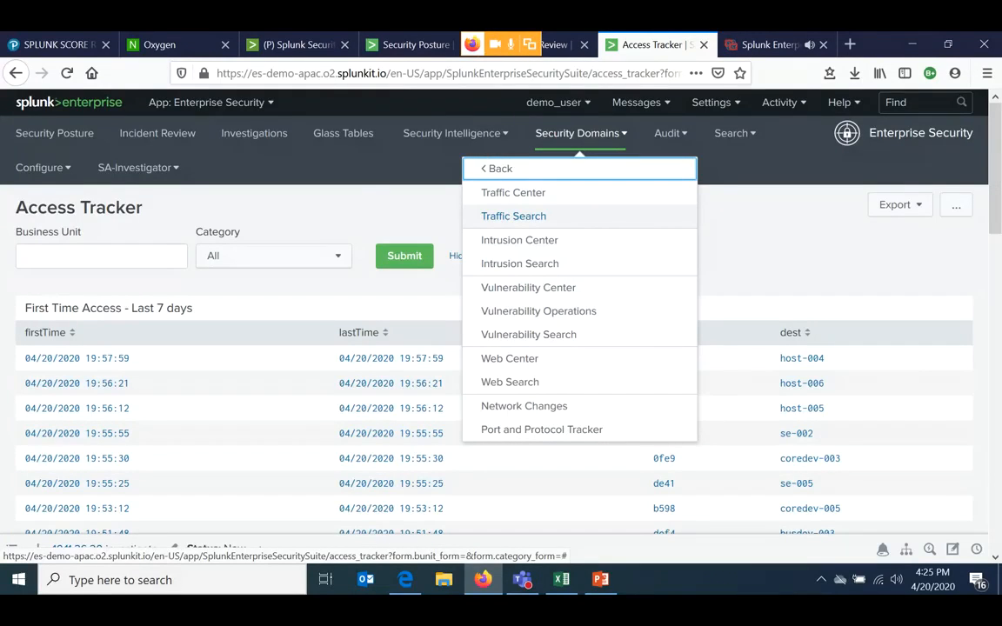
pyautogui.click(500, 169)
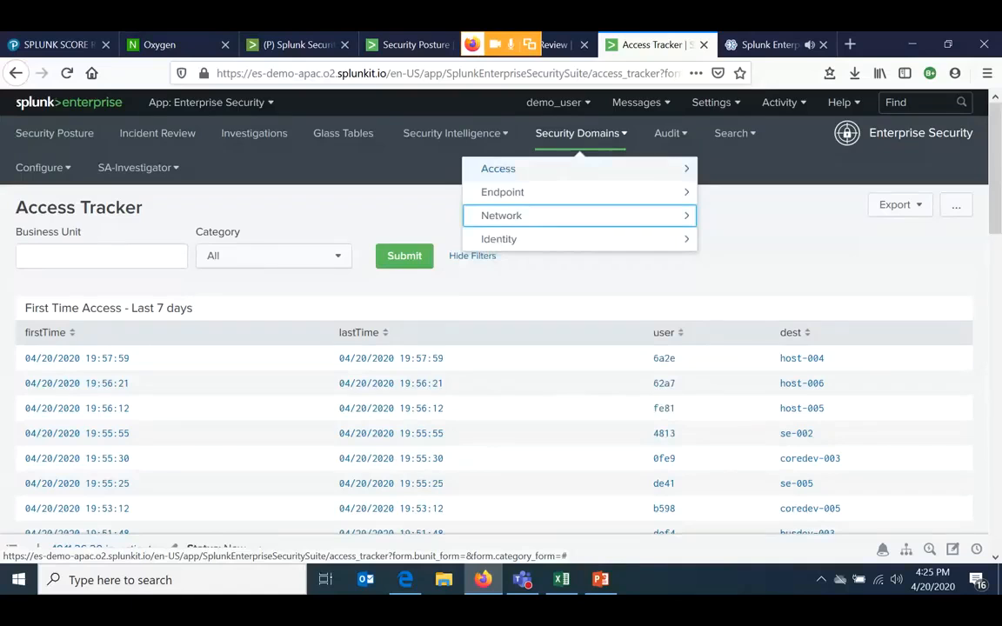
pyautogui.click(498, 238)
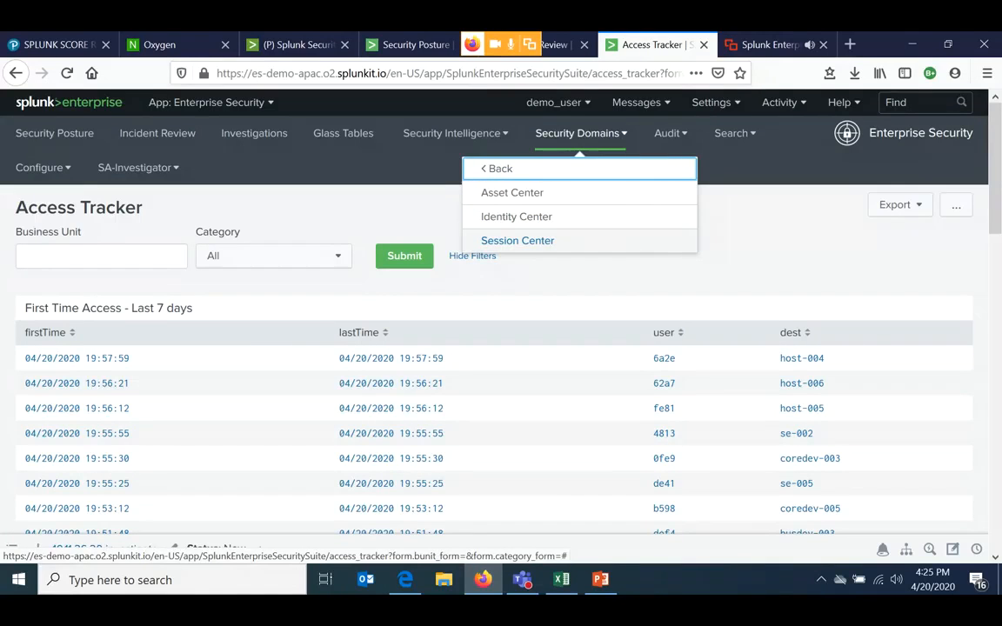
pyautogui.click(407, 283)
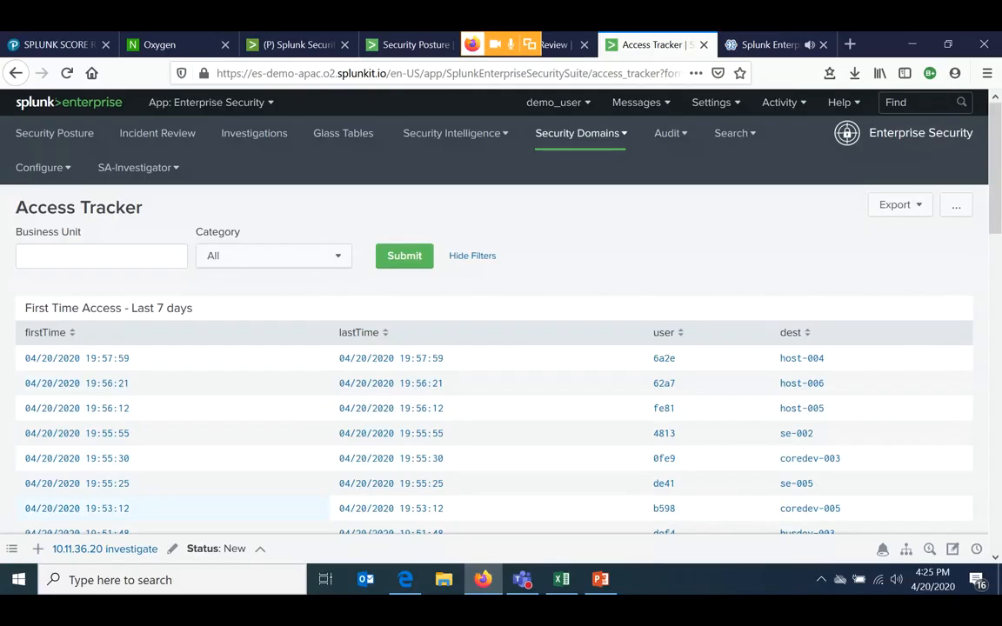
# - Open the 10.11.36.20 investigate investigation and explore its 10.11.36.20 asset artifact in the Workbench
pyautogui.click(100, 548)
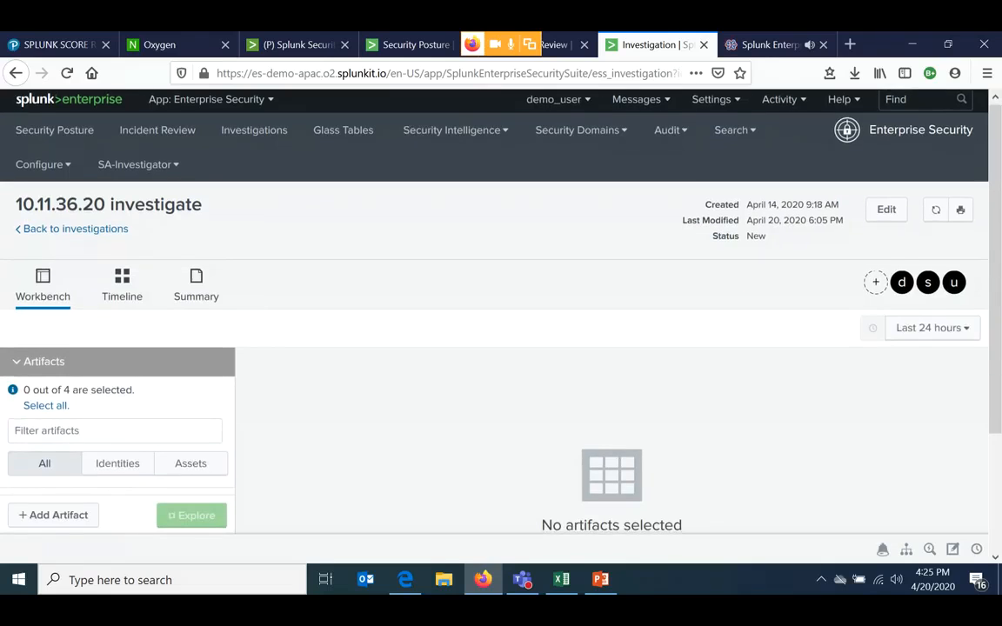
pyautogui.scroll(-3, 501, 348)
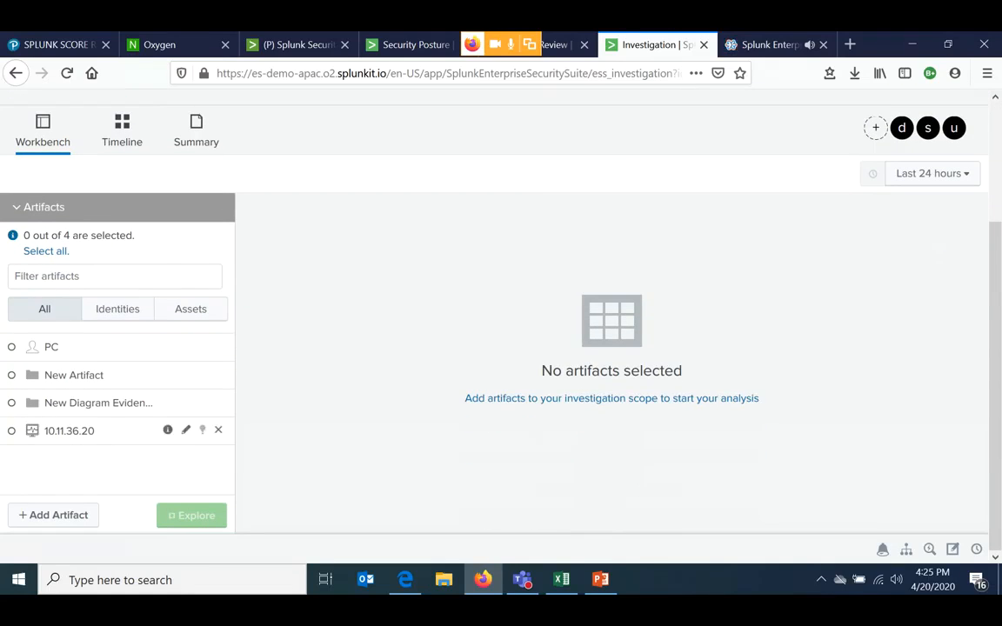
pyautogui.click(69, 430)
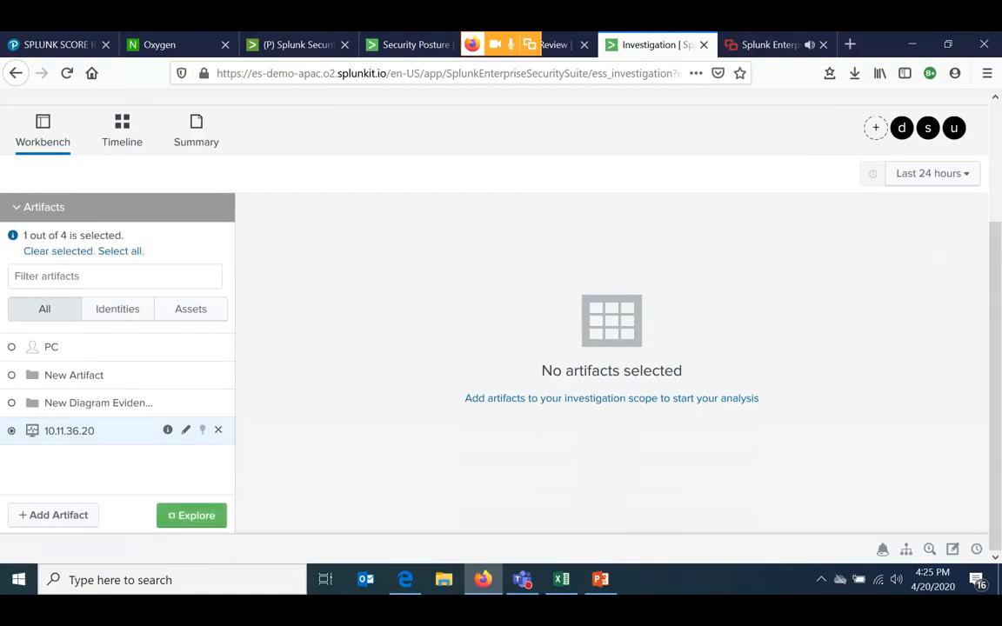
pyautogui.click(192, 516)
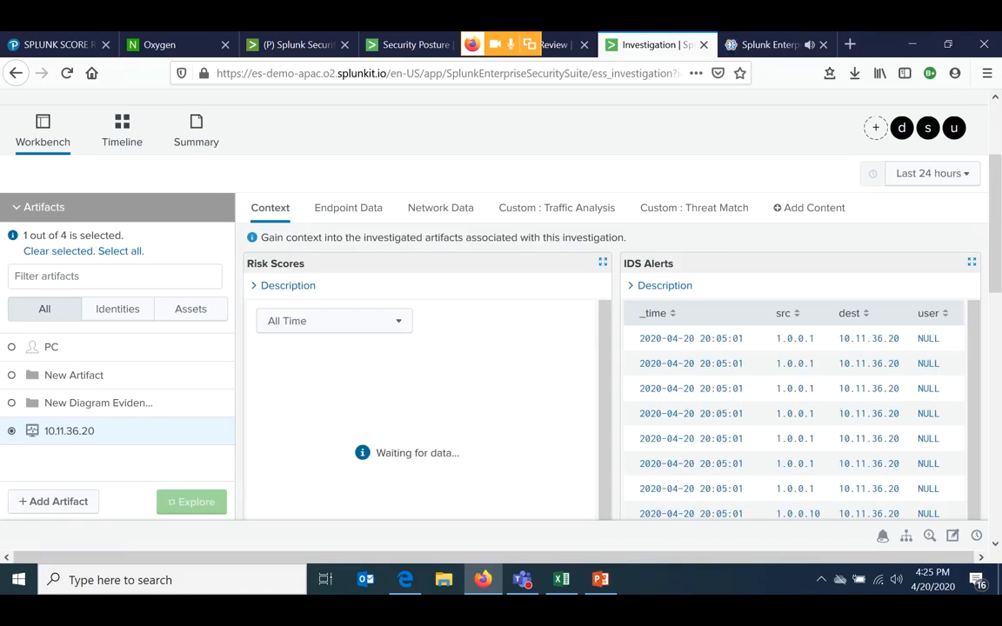
pyautogui.scroll(-1, 426, 410)
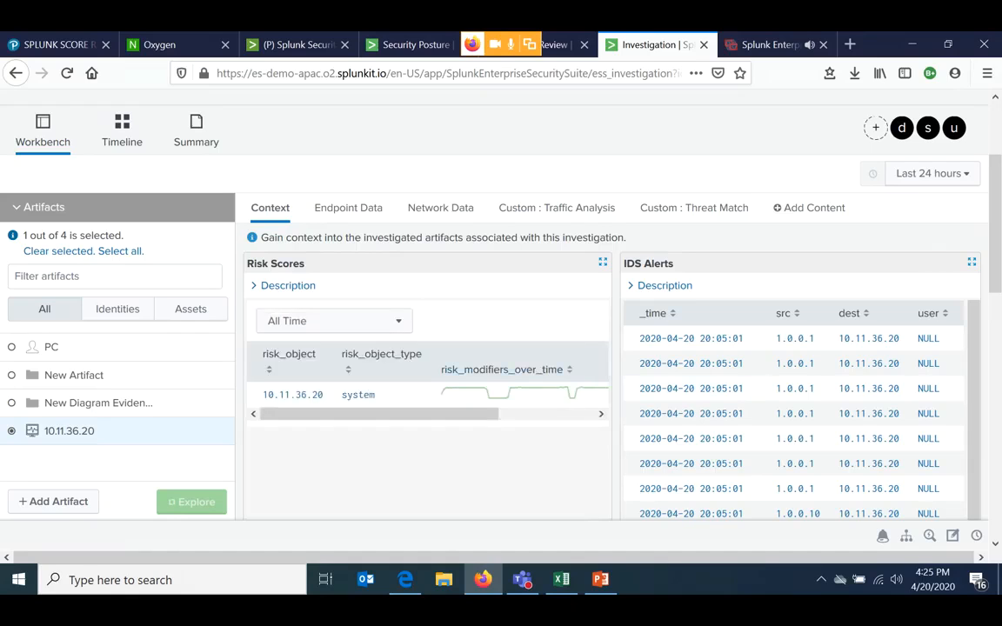
# - Examine the artifact's Endpoint Data, including file system changes, registry, process, service and port activity, and user account changes
pyautogui.click(348, 208)
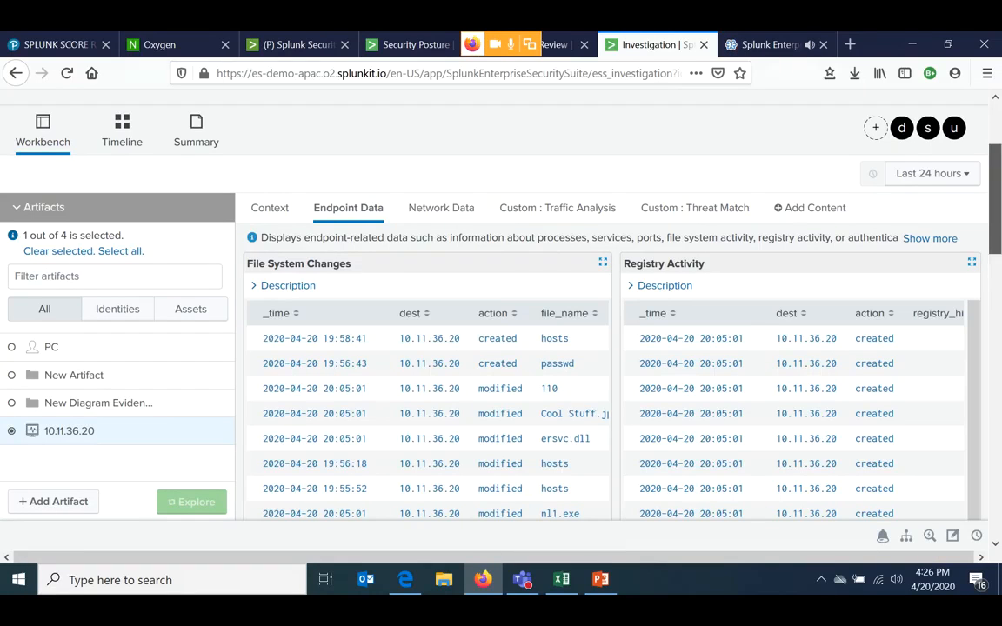
pyautogui.scroll(-4, 608, 348)
pyautogui.scroll(-1, 609, 347)
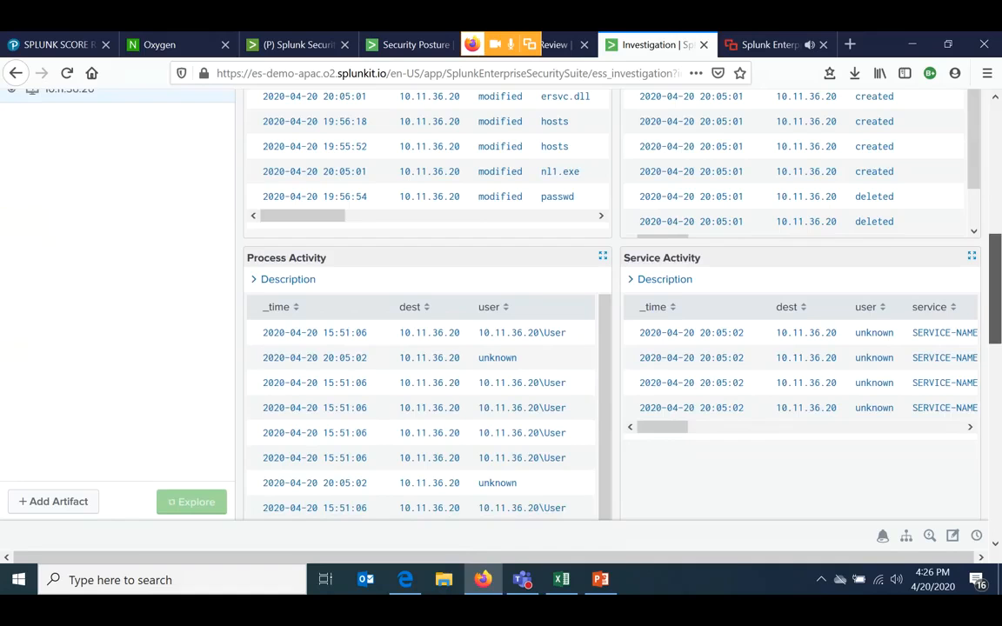
pyautogui.scroll(-4, 608, 348)
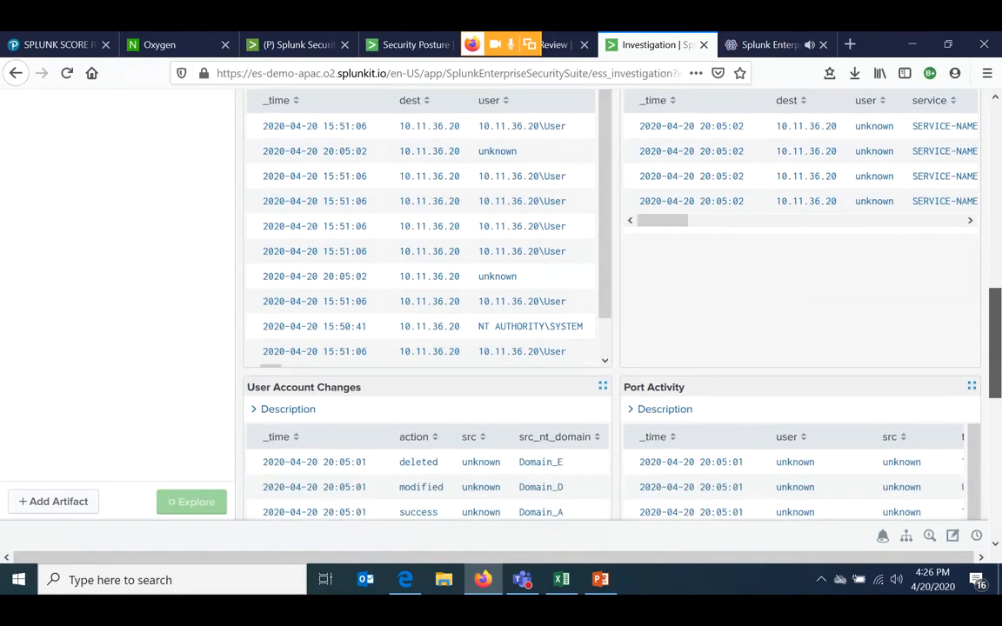
pyautogui.moveTo(996, 370); pyautogui.dragTo(996, 179)
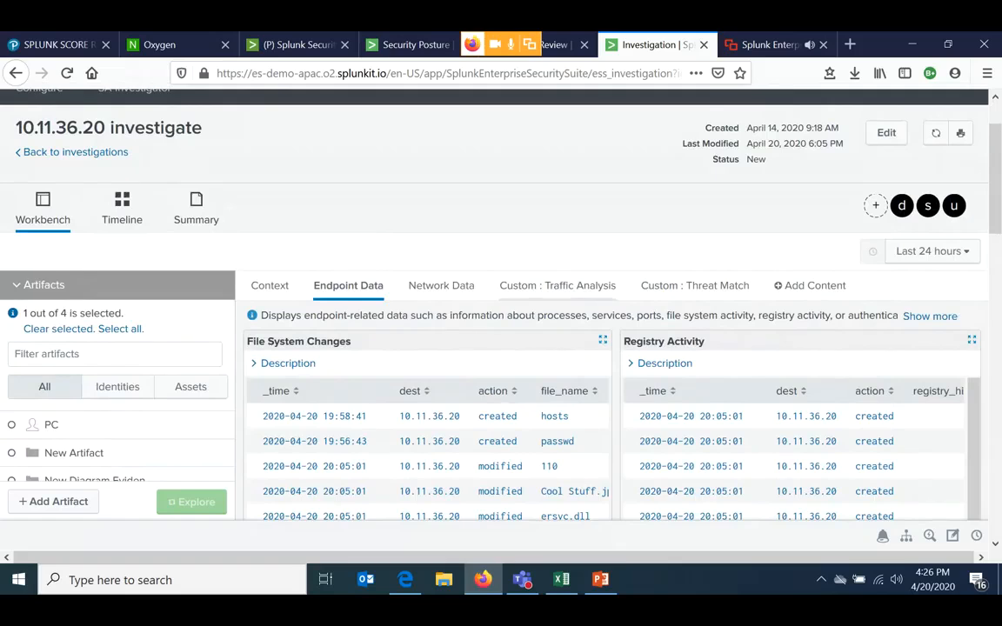
# - Examine the artifact's Network Data, including web activity, email, network traffic and DNS data
pyautogui.click(441, 285)
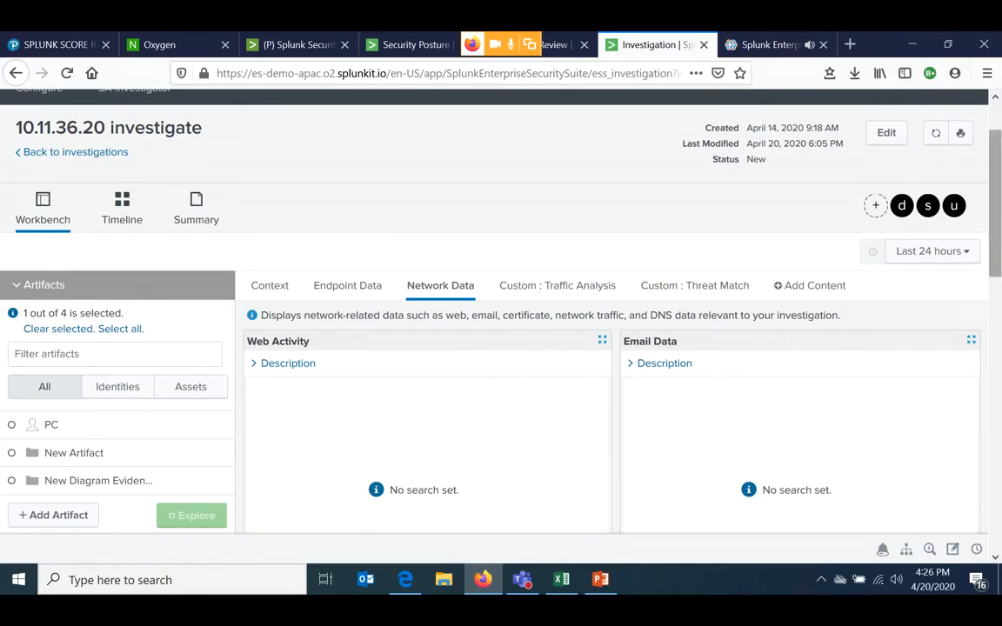
pyautogui.moveTo(996, 204); pyautogui.dragTo(995, 286)
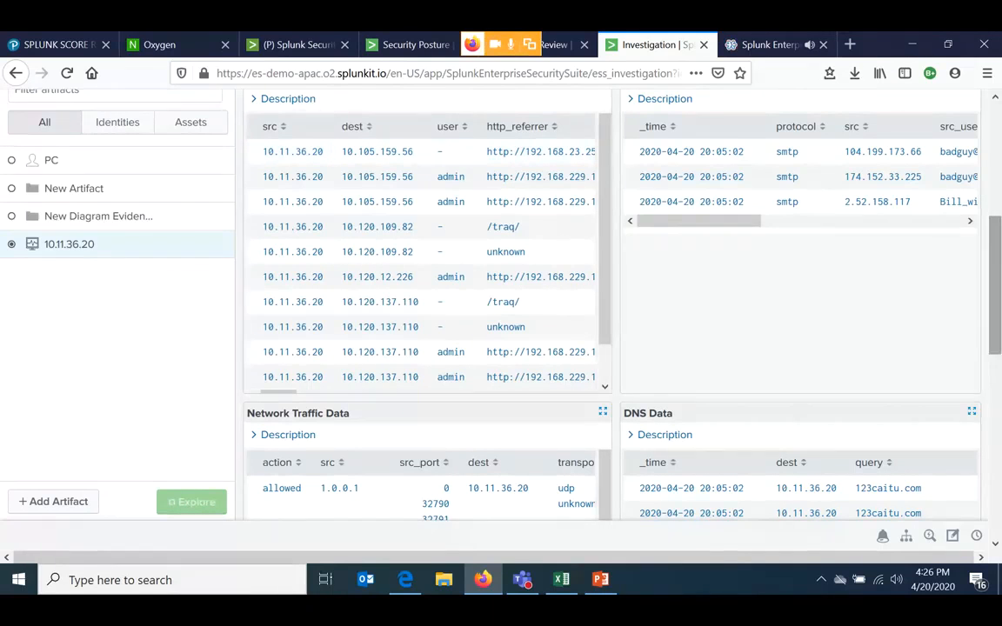
pyautogui.moveTo(995, 286); pyautogui.dragTo(995, 163)
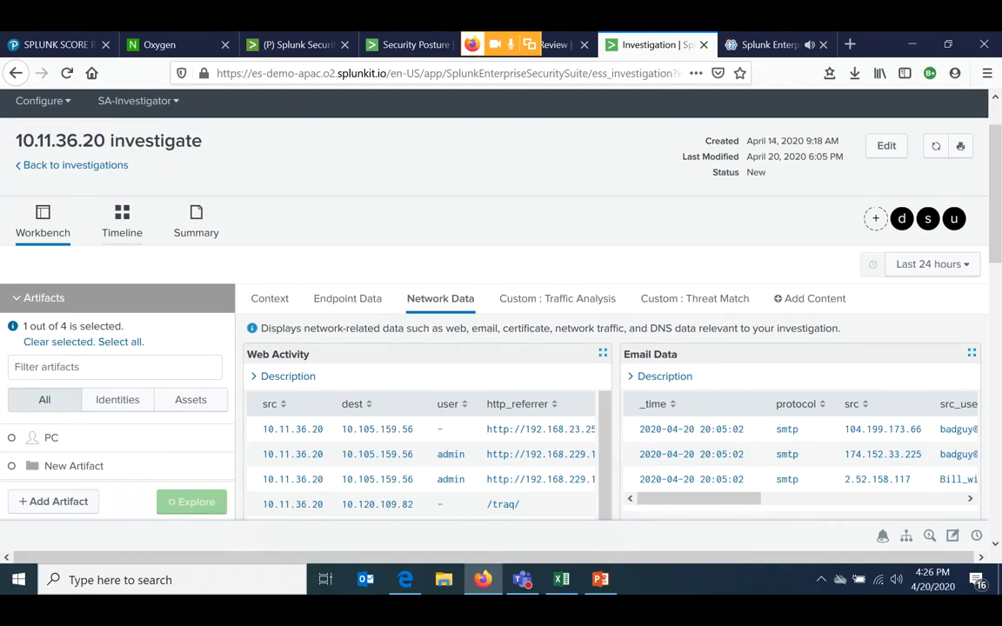
# - Examine the investigation's Timeline in Slide View for recorded entries
pyautogui.click(121, 222)
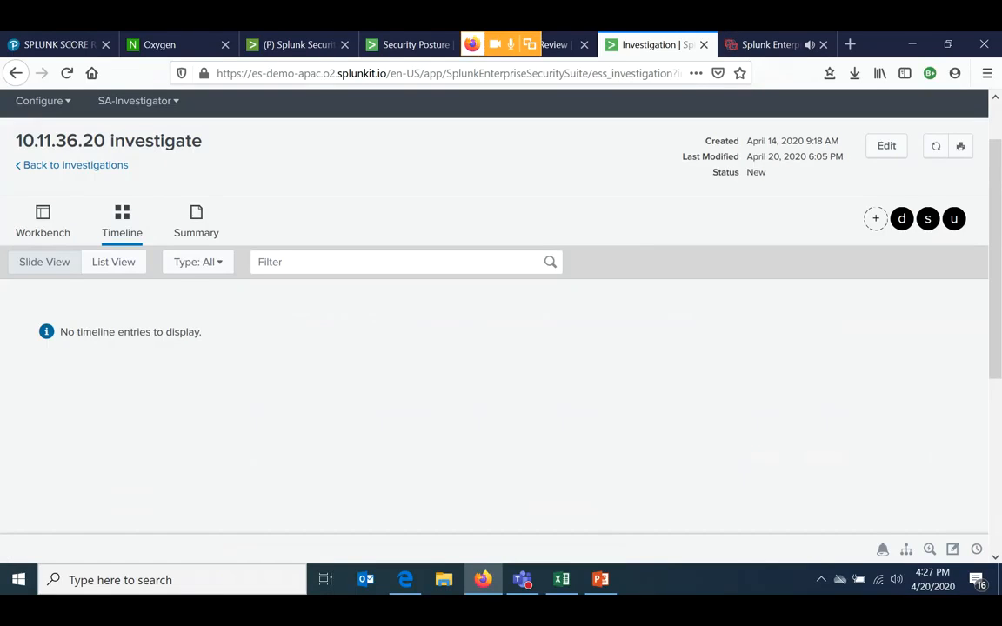
pyautogui.scroll(-3, 494, 348)
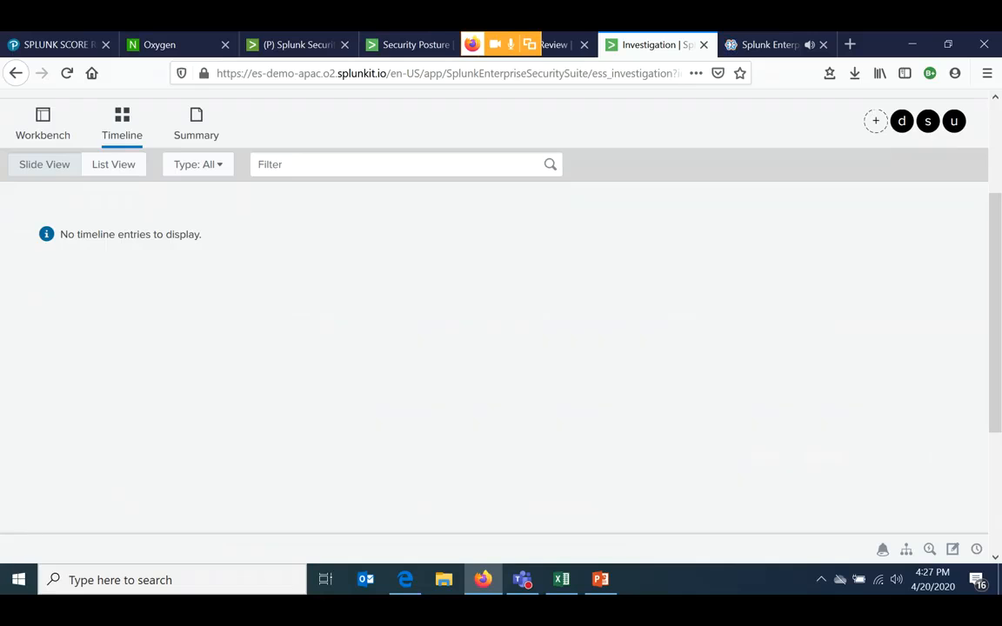
pyautogui.scroll(3, 494, 348)
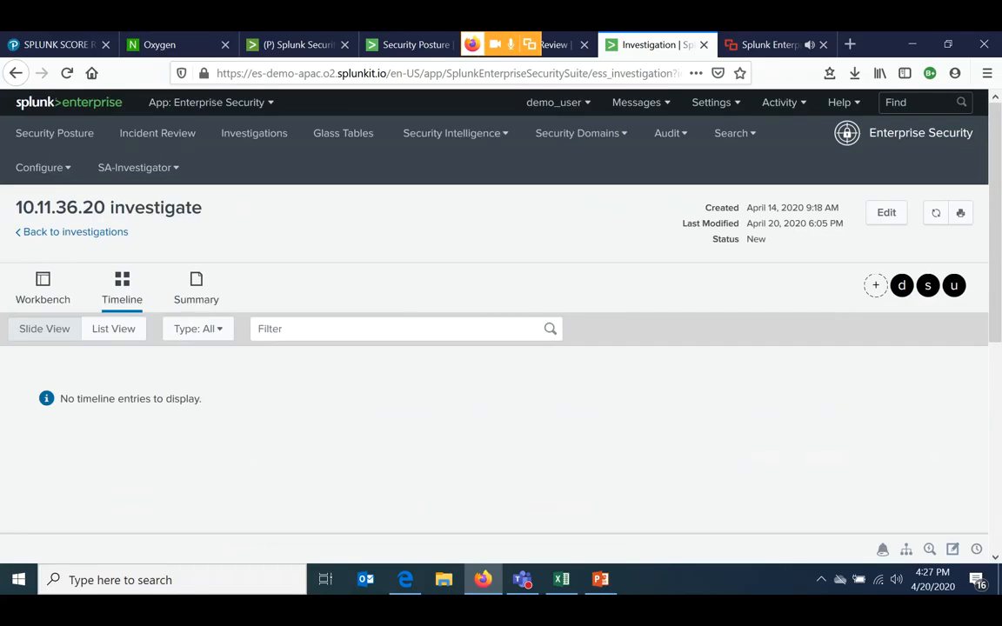
pyautogui.scroll(-3, 494, 348)
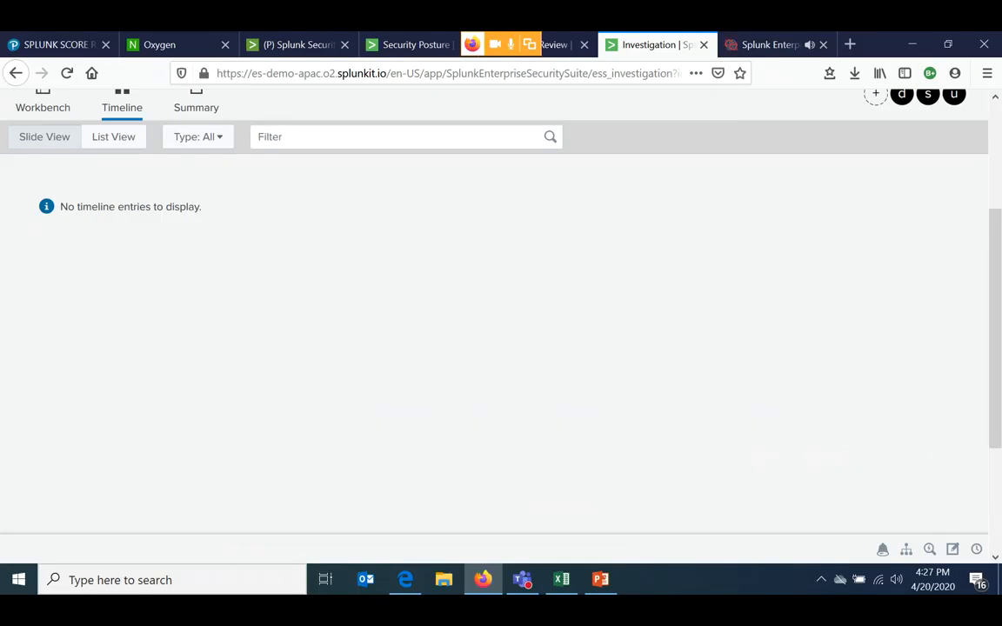
pyautogui.scroll(3, 494, 331)
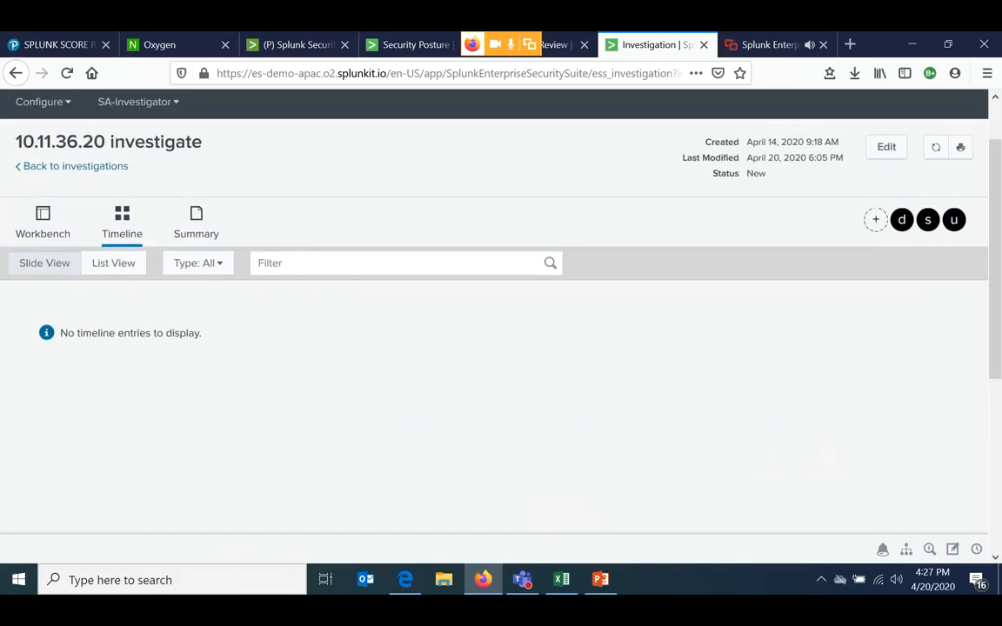
pyautogui.scroll(-3, 494, 331)
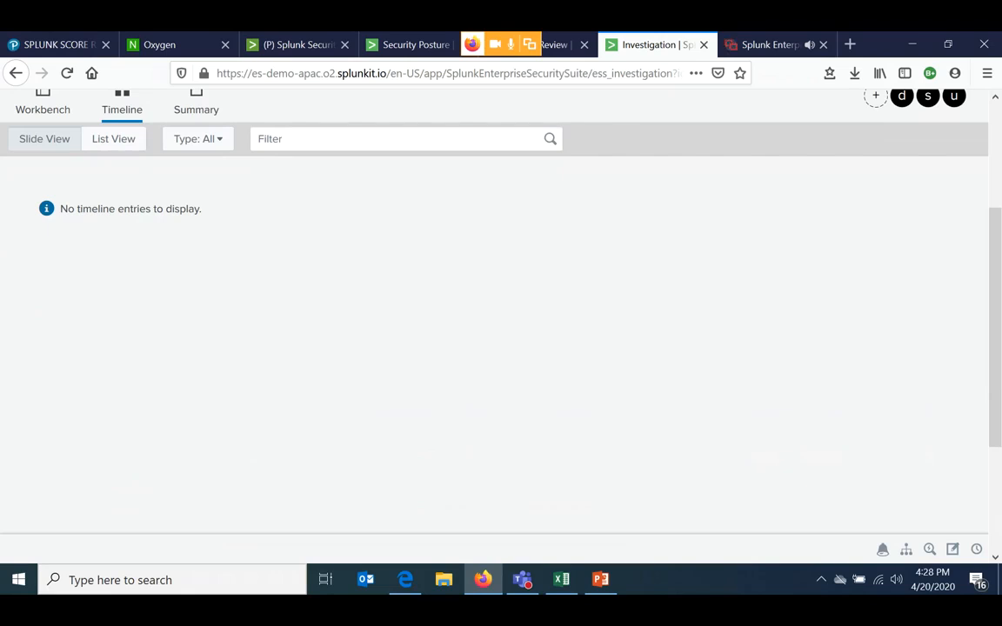
pyautogui.scroll(3, 494, 331)
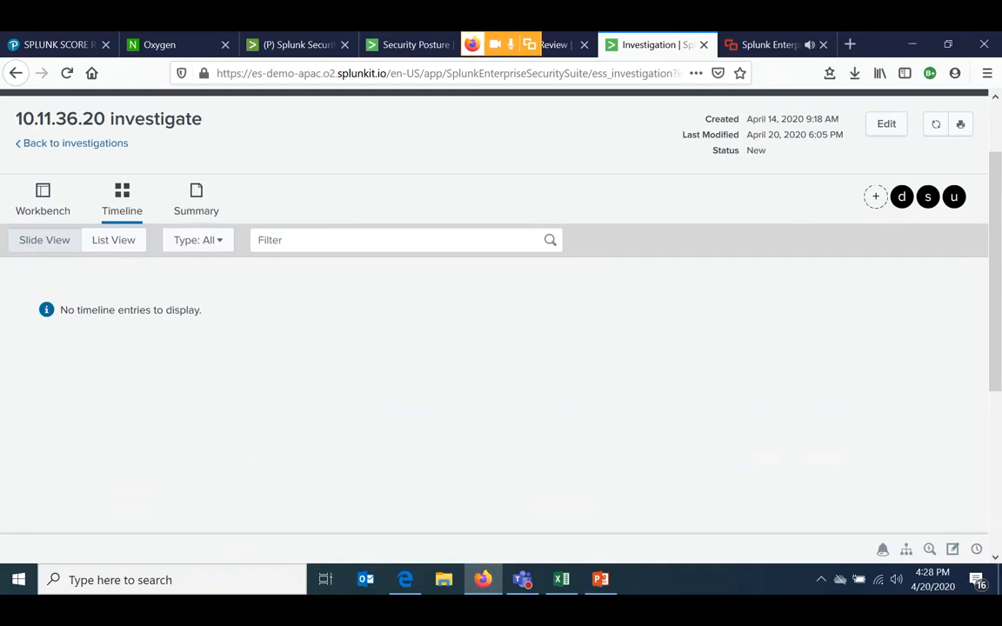
# - Examine the investigation's Summary for its notable events and investigation artifacts
pyautogui.click(196, 199)
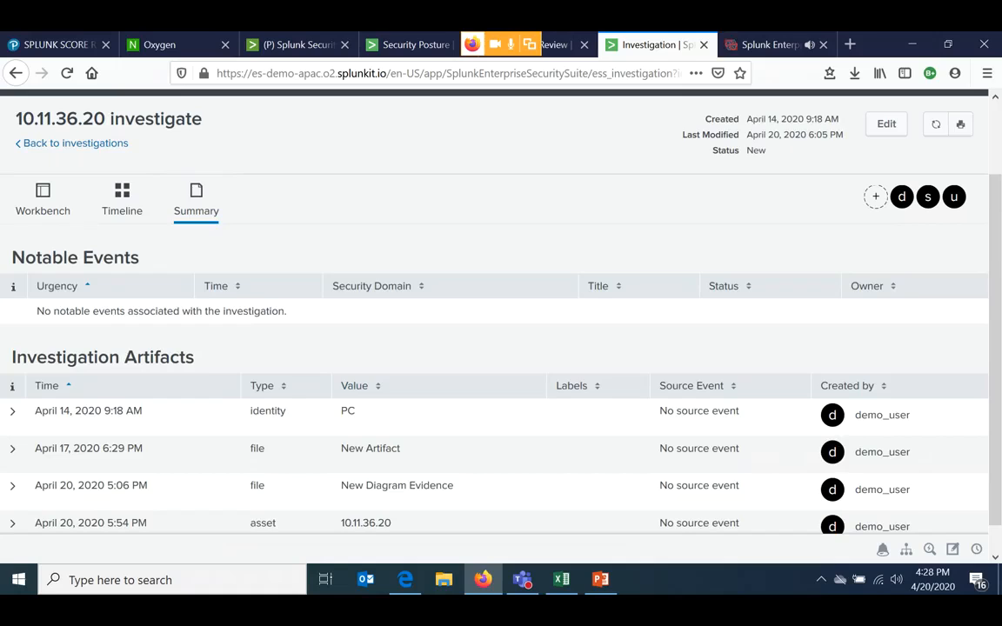
pyautogui.scroll(-1, 494, 330)
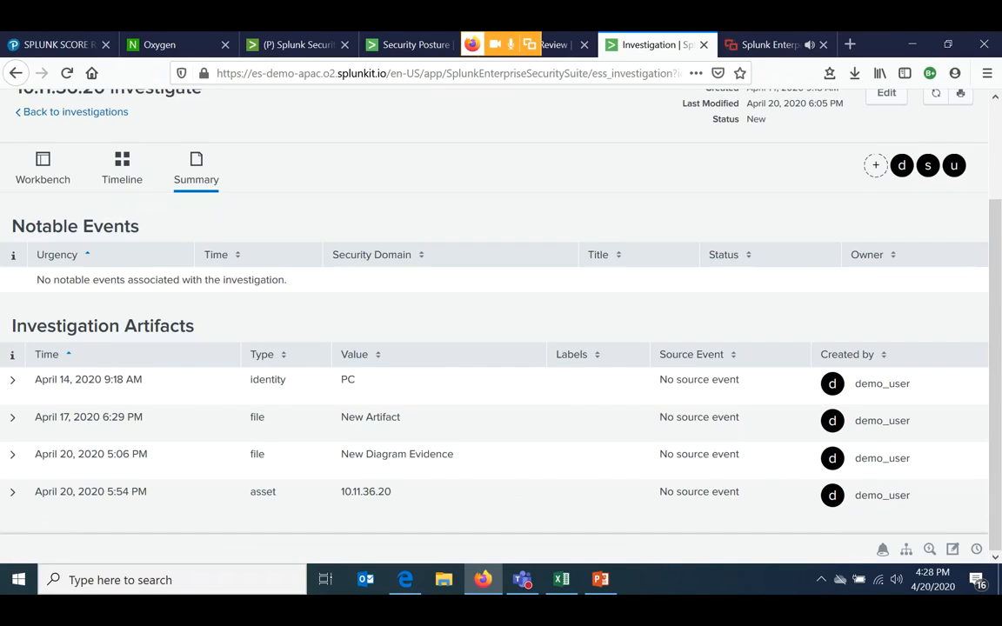
# - Open the Threat Intelligence Management configuration under Data Enrichment to view the configured threat intelligence inputs
pyautogui.scroll(3, 494, 331)
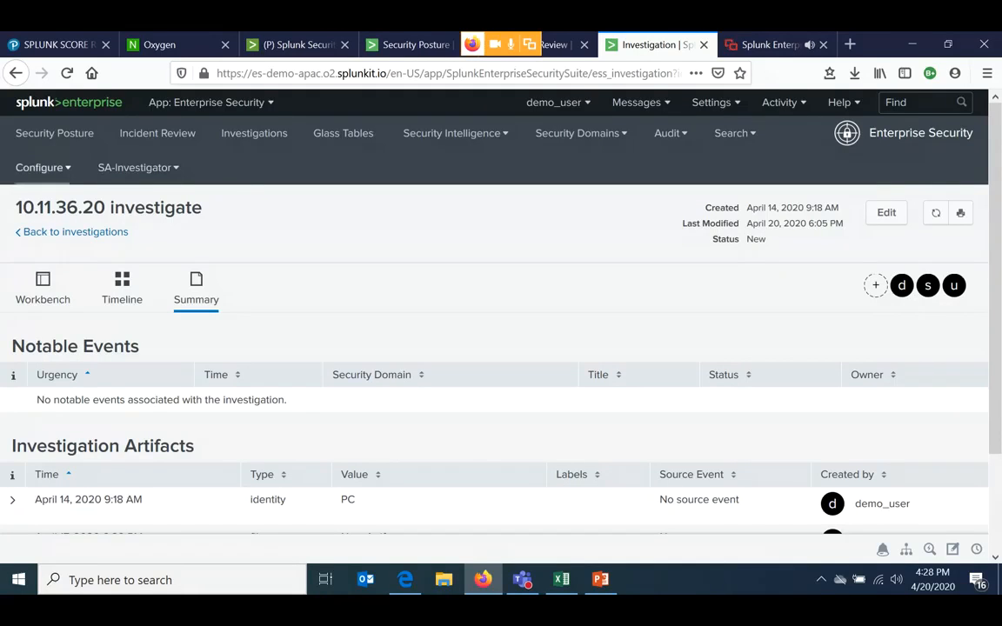
pyautogui.click(43, 166)
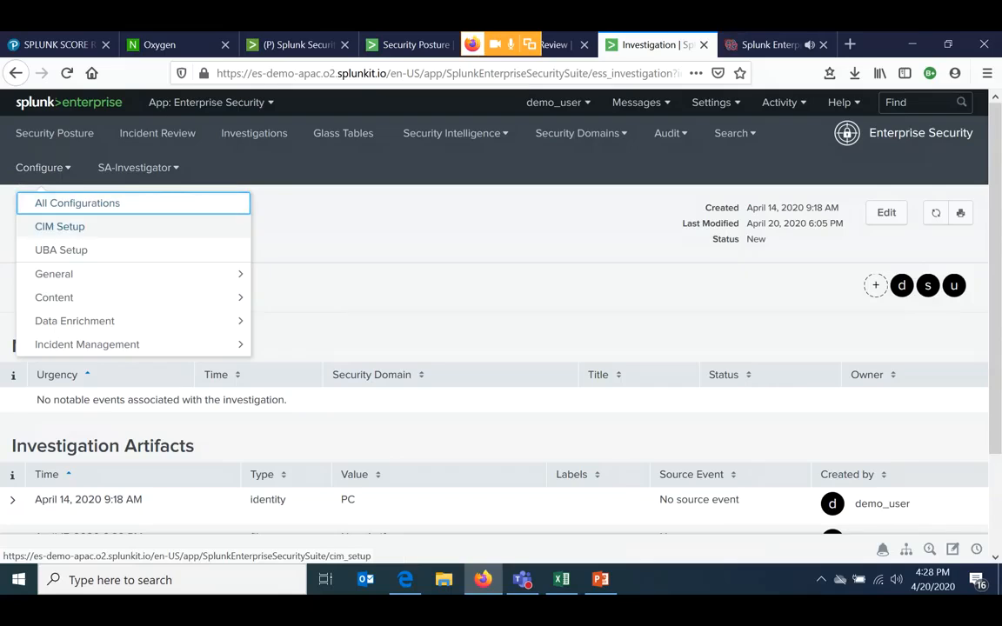
pyautogui.click(75, 321)
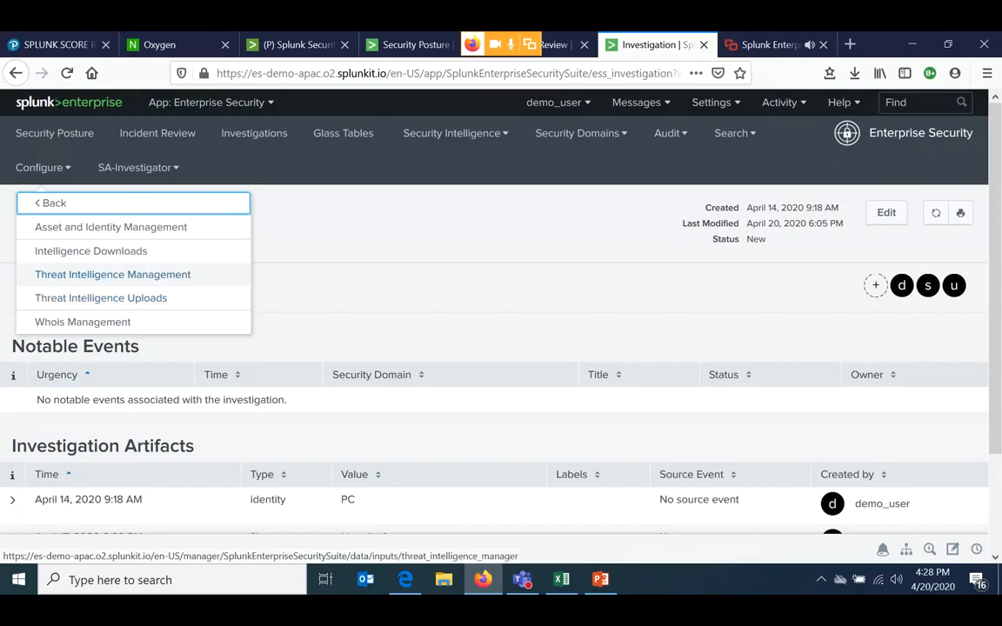
pyautogui.click(112, 274)
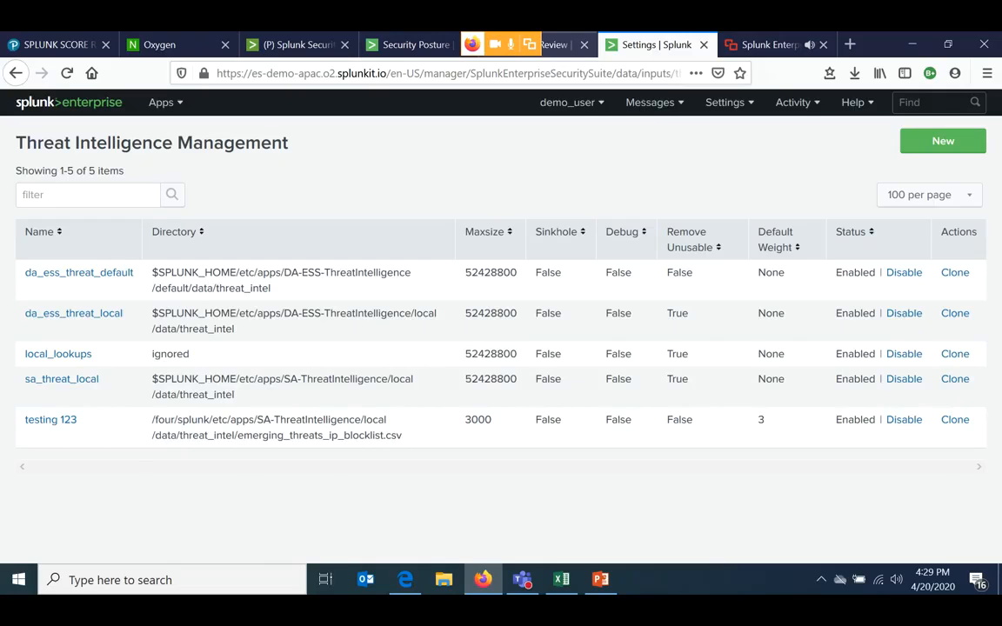
# - Return to the Incident Review page and open the Threat Activity dashboard from the Threat Intelligence views
pyautogui.click(559, 45)
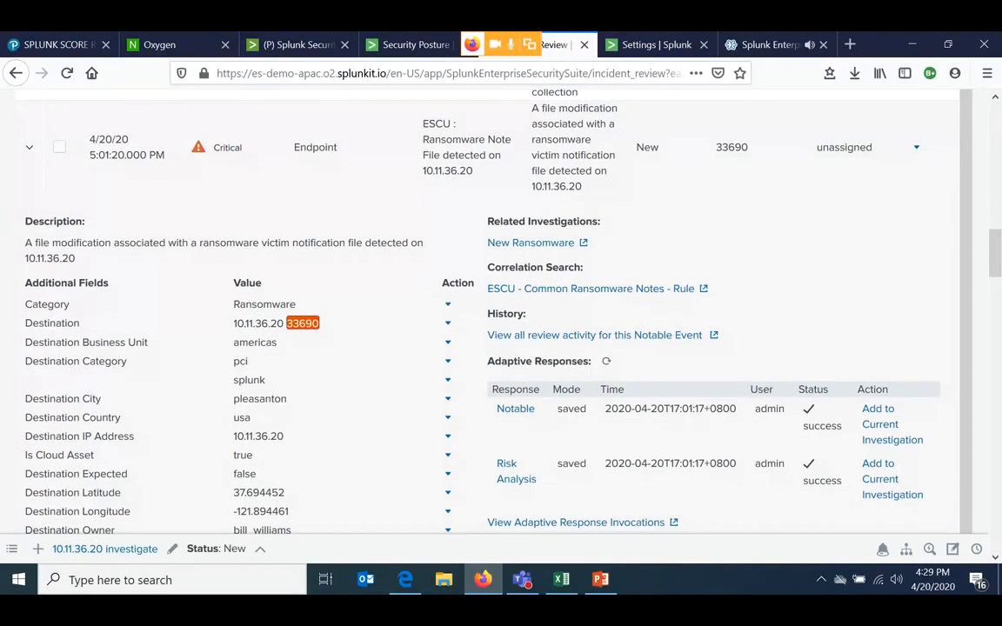
pyautogui.moveTo(995, 254); pyautogui.dragTo(995, 124)
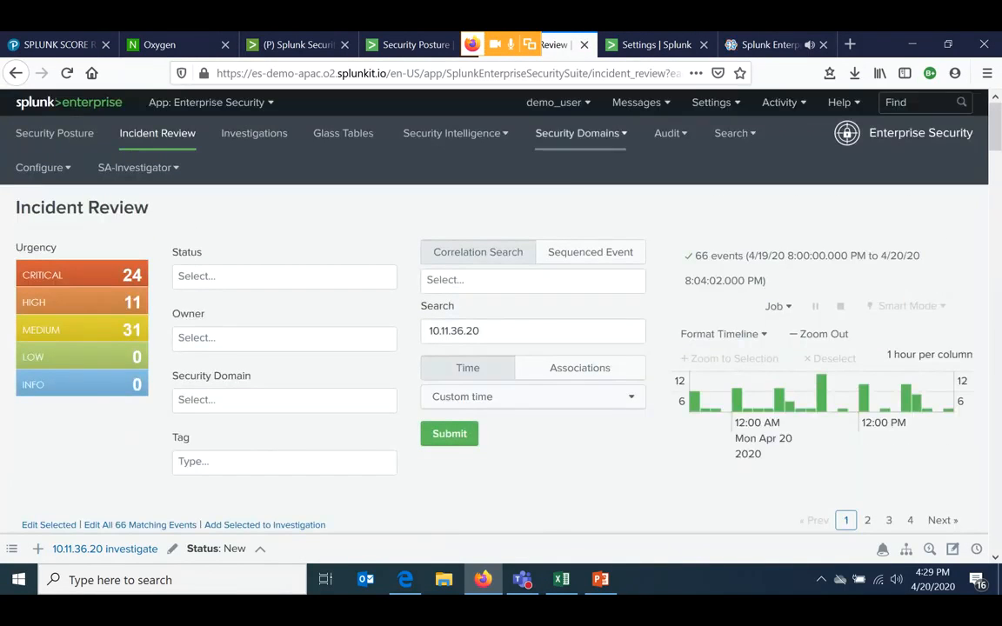
pyautogui.click(461, 133)
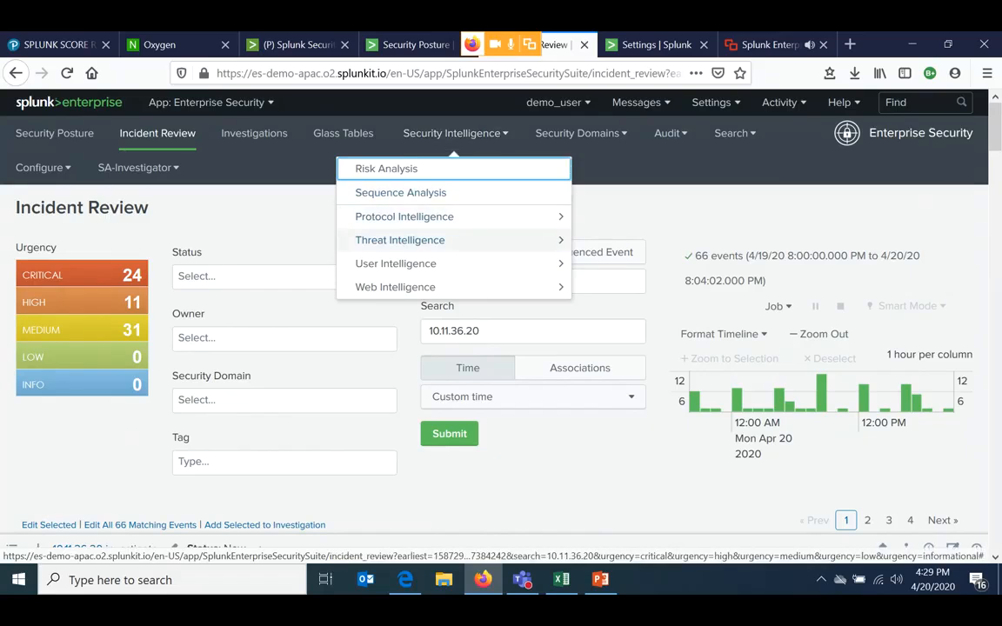
pyautogui.click(399, 240)
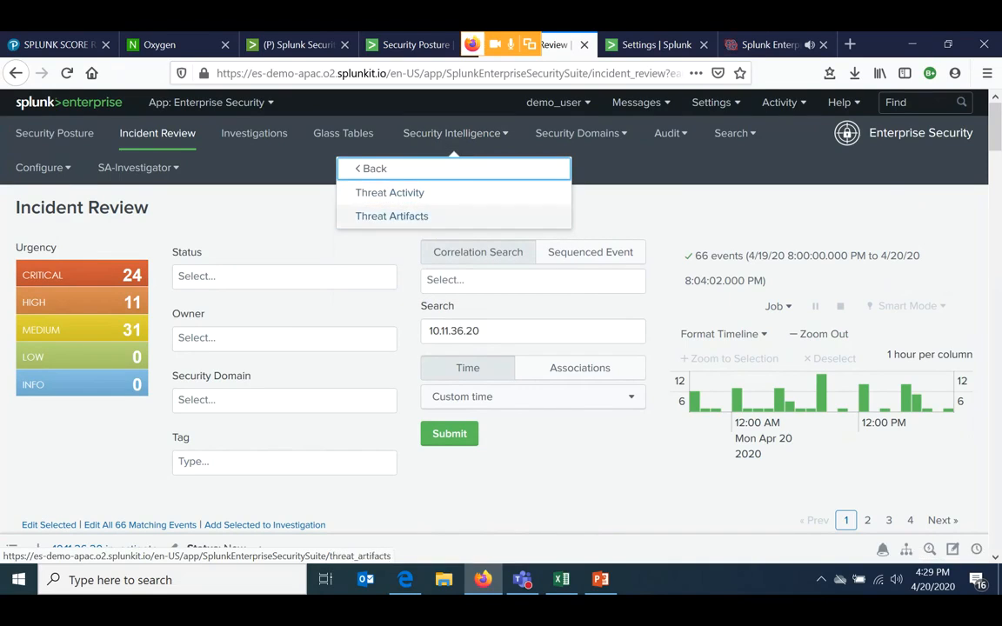
pyautogui.click(389, 193)
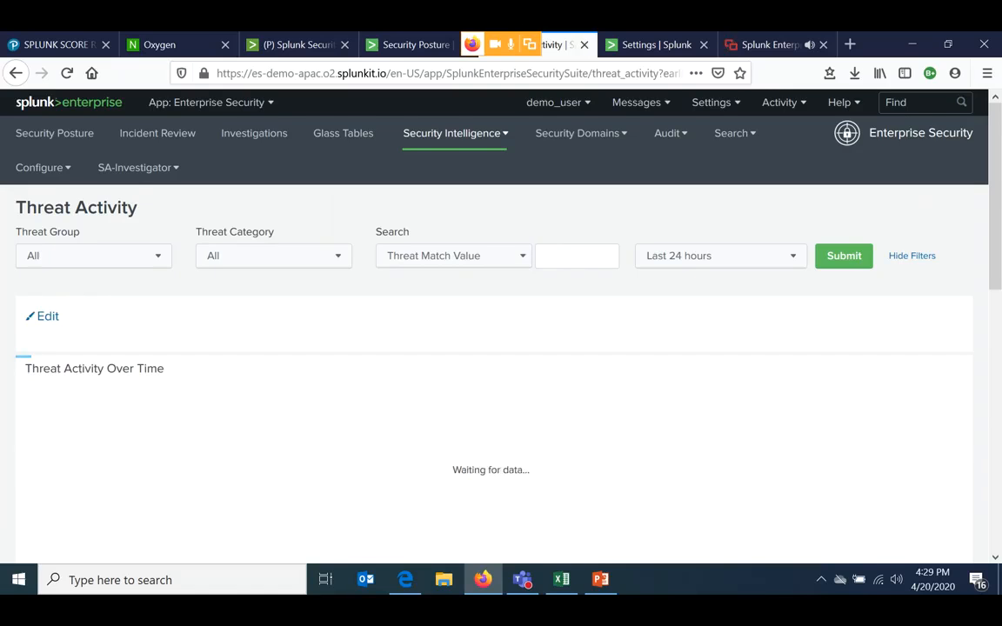
# - Examine the Threat Activity dashboard's key indicators and the Threat Activity Over Time chart
pyautogui.scroll(-4, 501, 348)
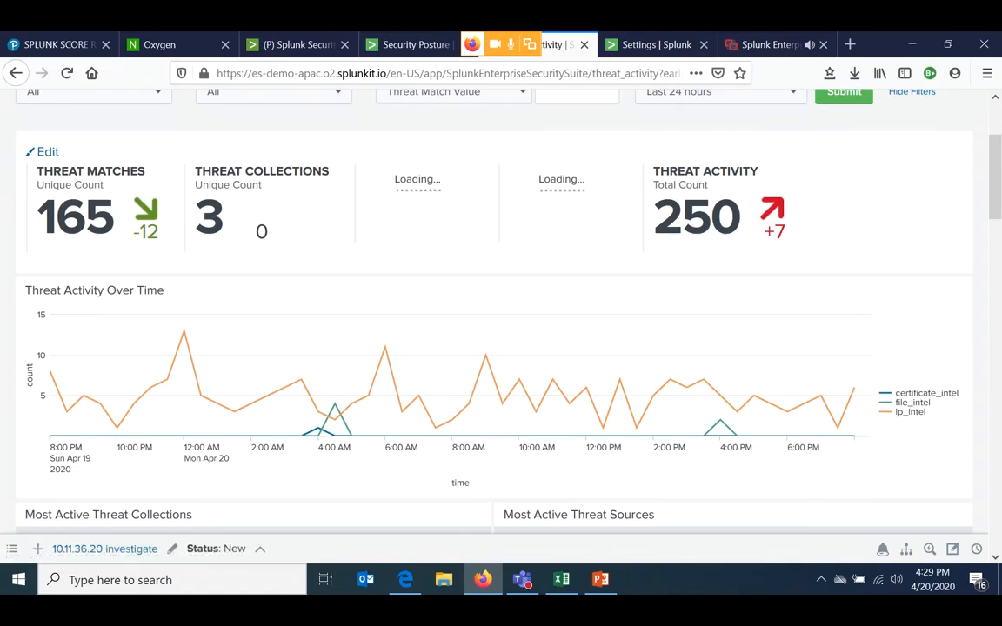
pyautogui.scroll(-2, 501, 304)
pyautogui.scroll(-5, 501, 304)
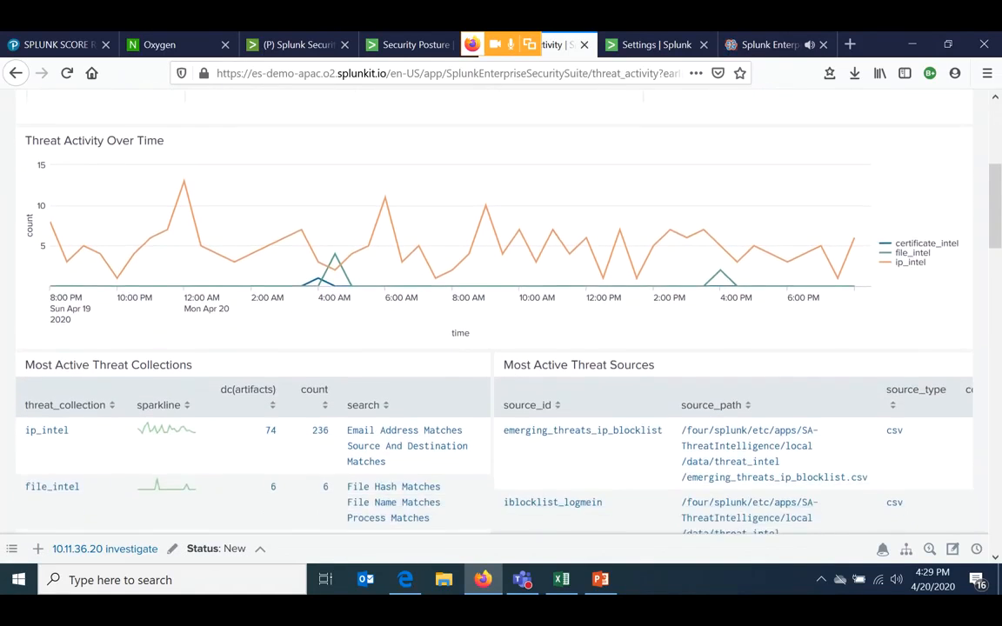
pyautogui.scroll(4, 570, 355)
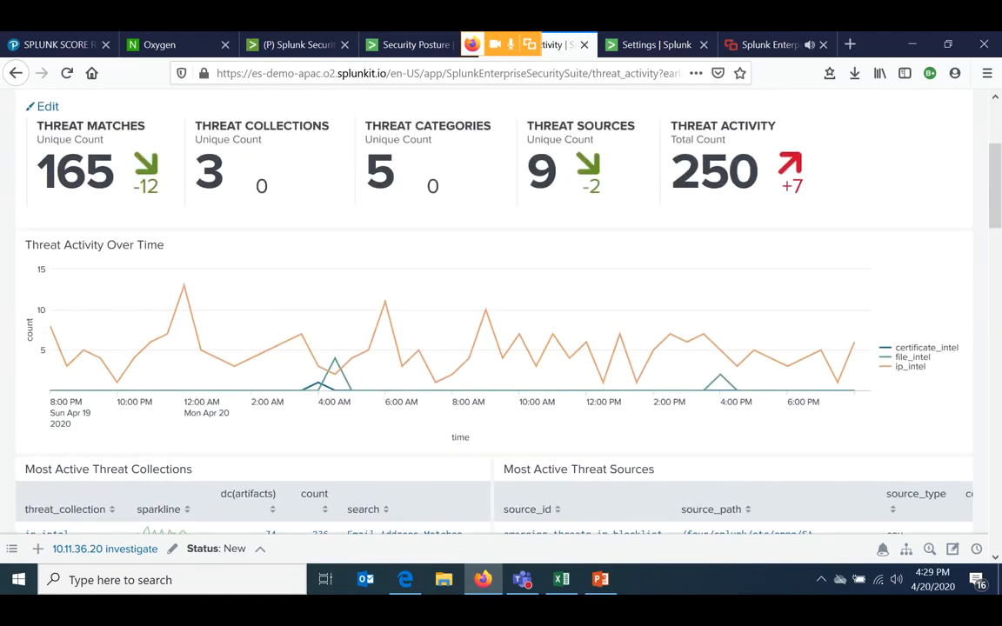
pyautogui.scroll(-5, 569, 355)
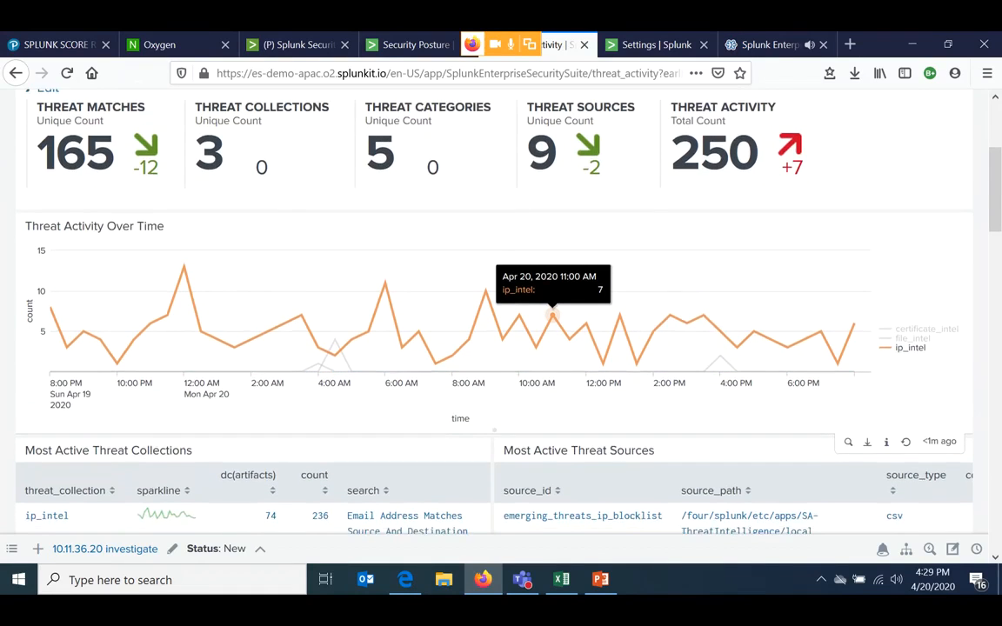
# - Examine the Most Active Threat Collections and Most Active Threat Sources tables, including source IDs, paths and types
pyautogui.scroll(-2, 552, 126)
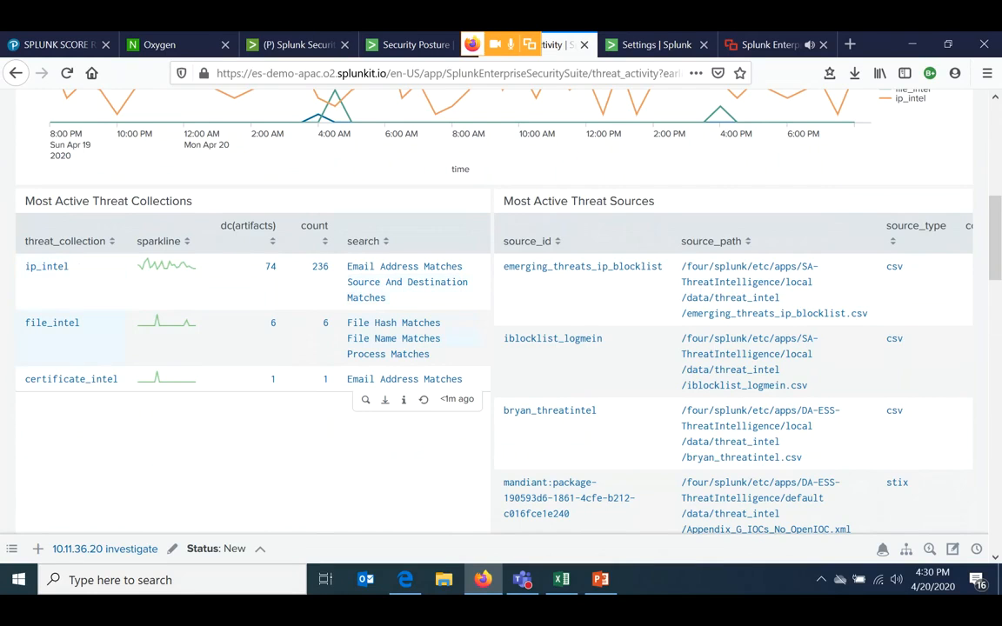
pyautogui.scroll(-3, 252, 331)
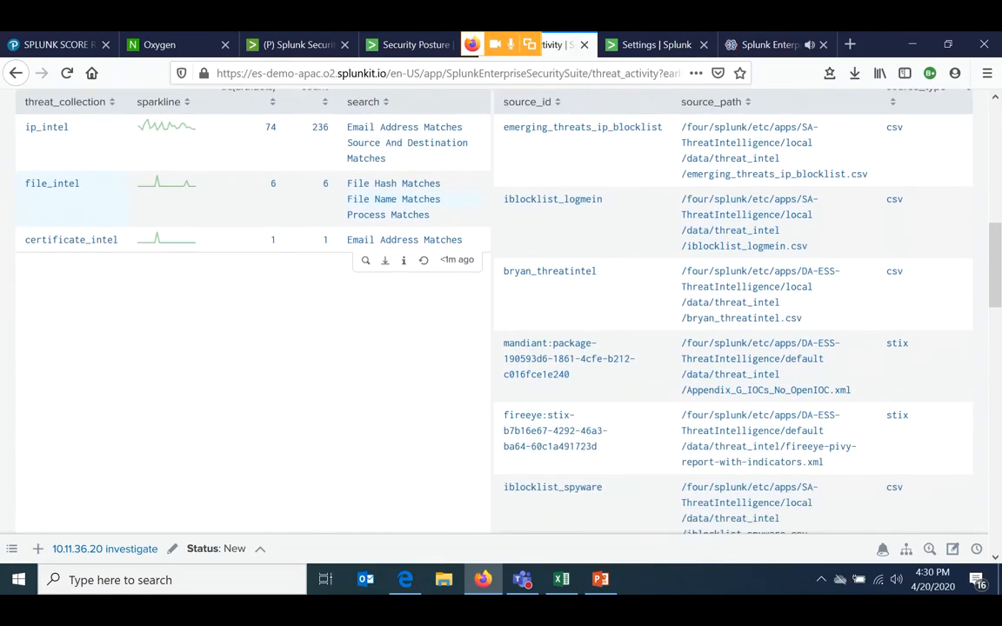
pyautogui.scroll(-1, 501, 331)
pyautogui.scroll(2, 501, 331)
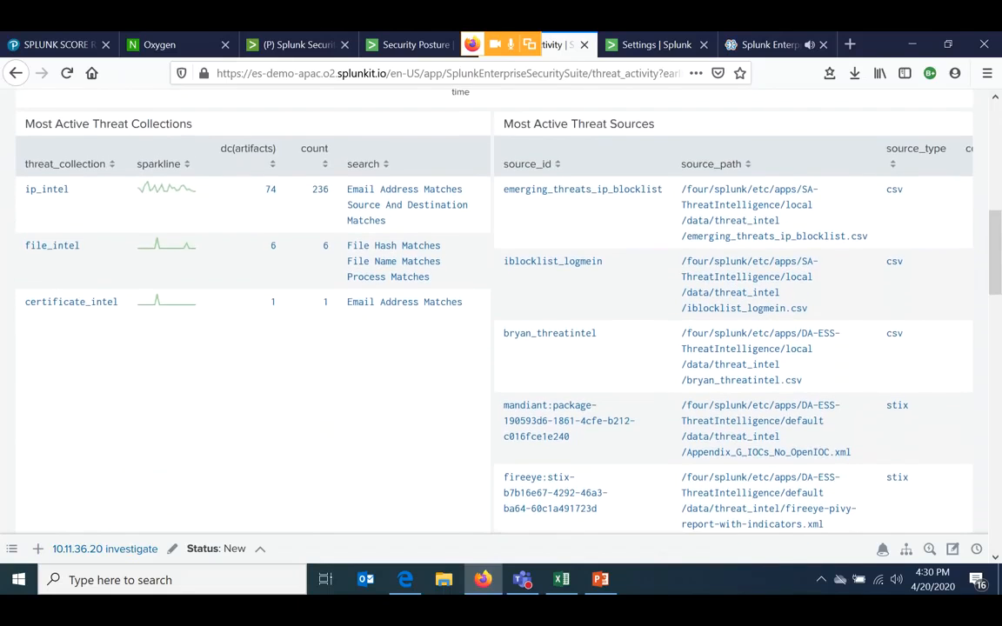
pyautogui.scroll(-1, 501, 331)
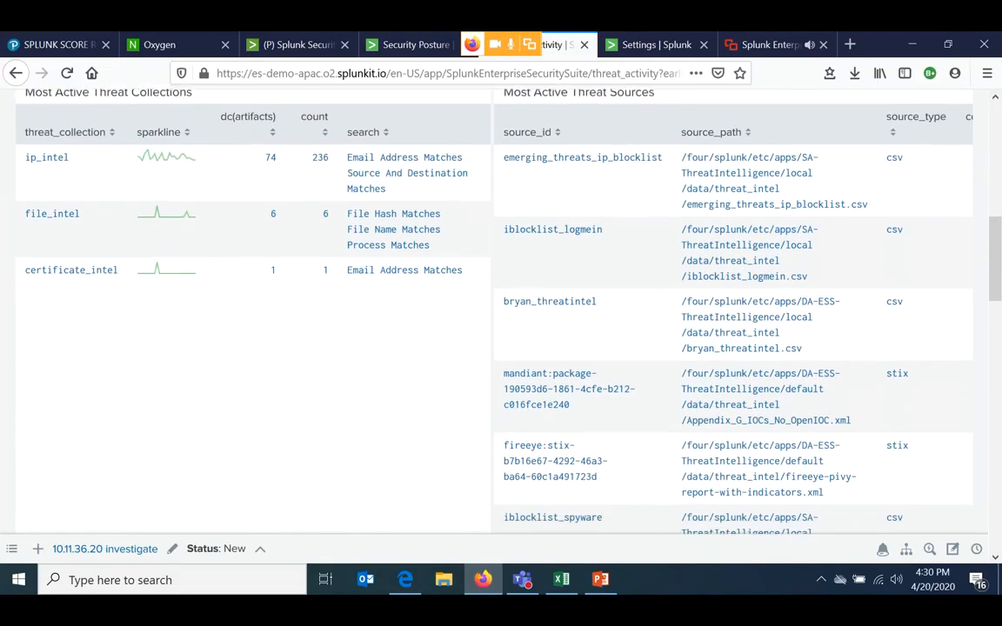
pyautogui.scroll(-4, 501, 330)
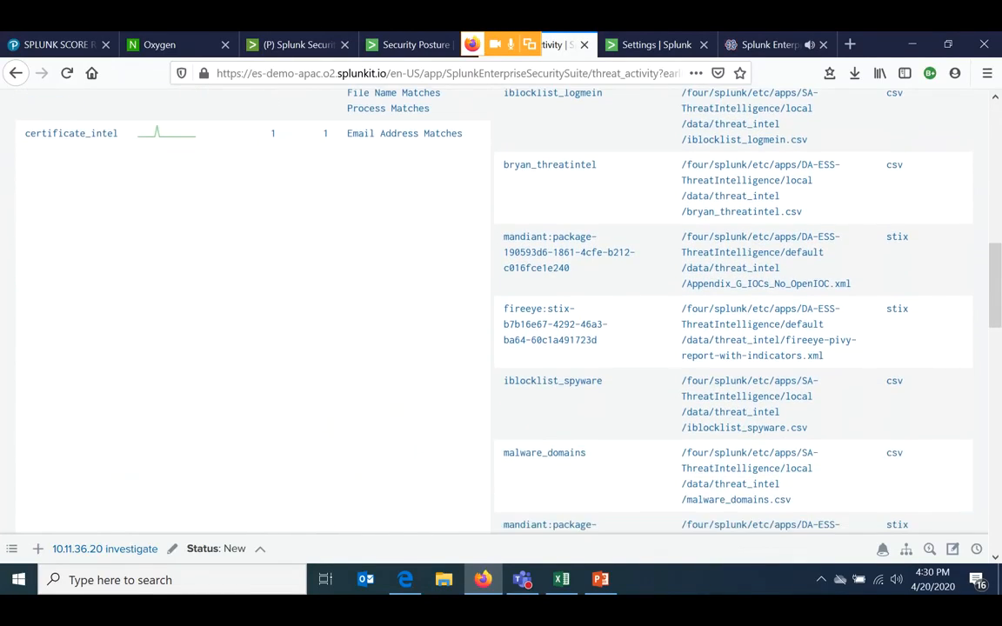
pyautogui.scroll(-4, 574, 191)
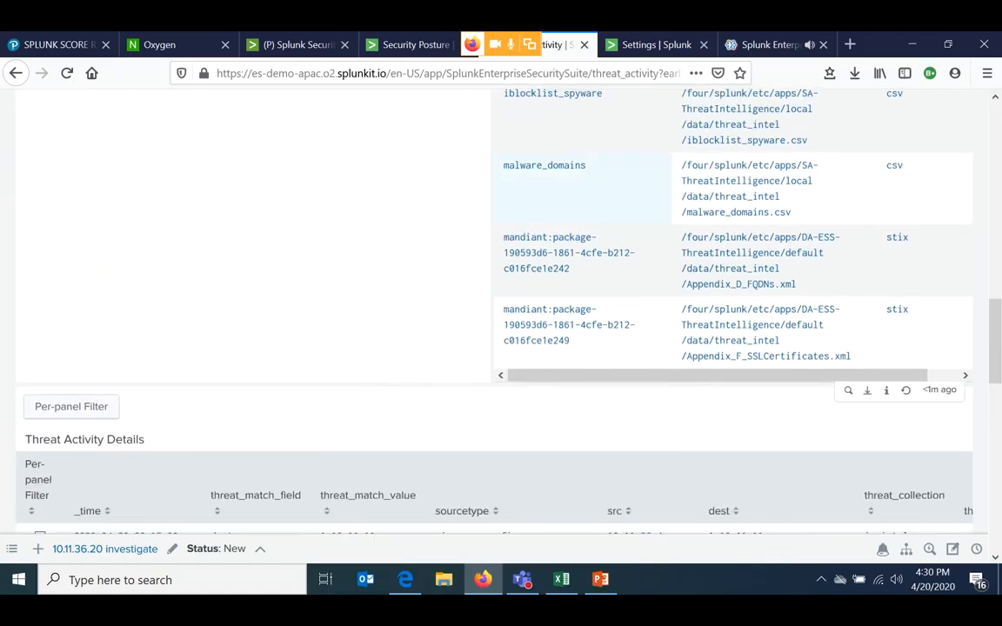
pyautogui.scroll(3, 501, 304)
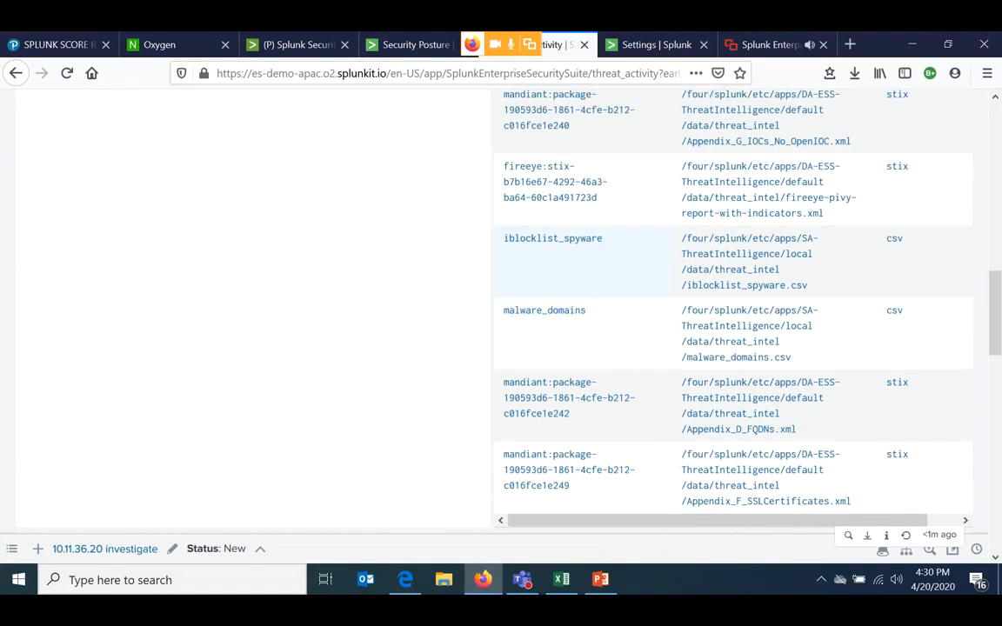
pyautogui.scroll(-3, 582, 226)
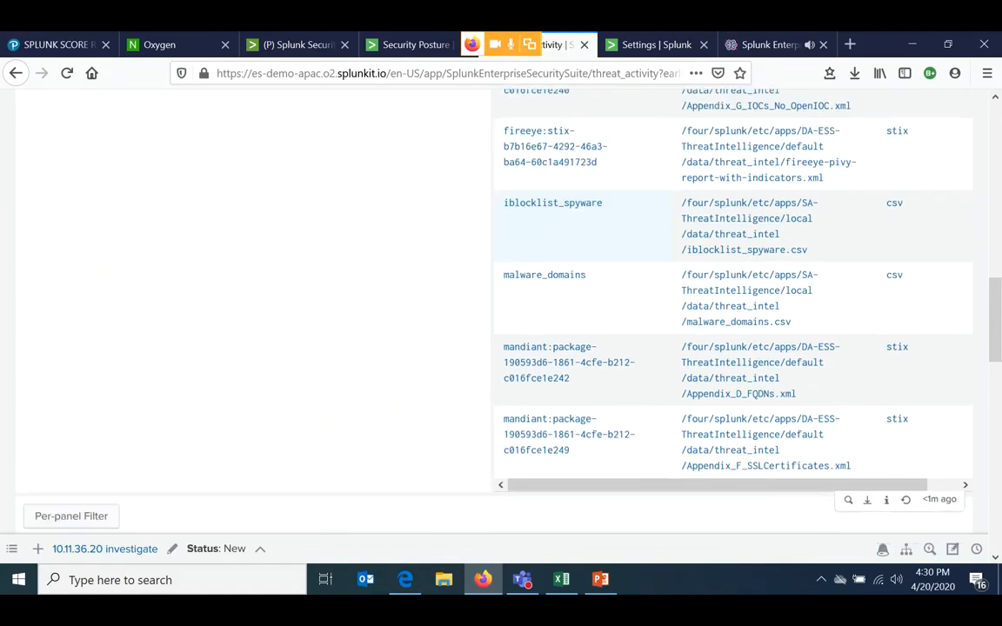
# - Examine the Threat Activity Details table for match fields, match values, source types, sources and destinations
pyautogui.scroll(-5, 574, 261)
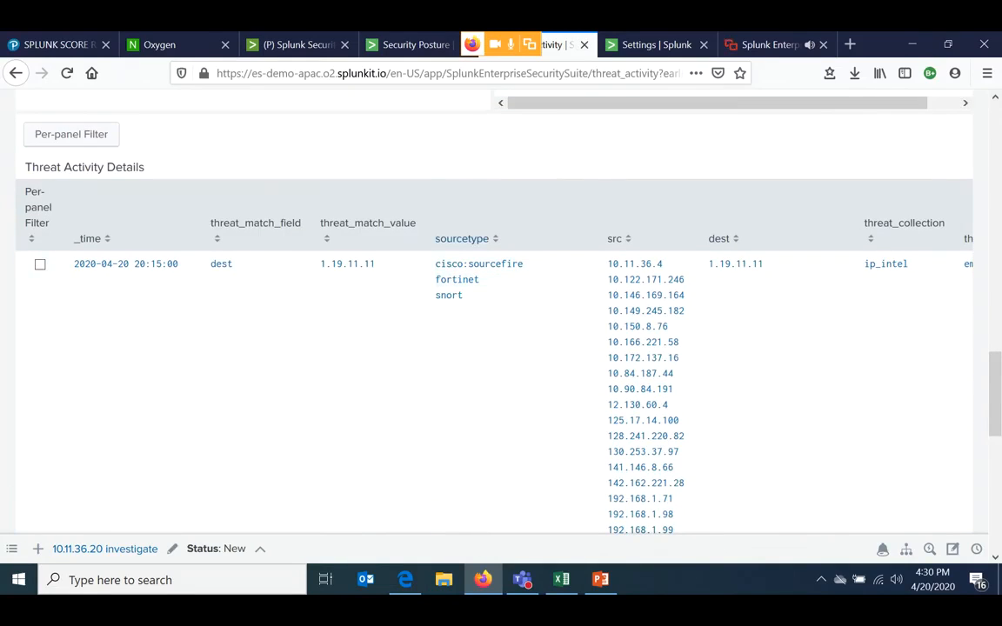
pyautogui.scroll(2, 522, 264)
pyautogui.scroll(7, 501, 304)
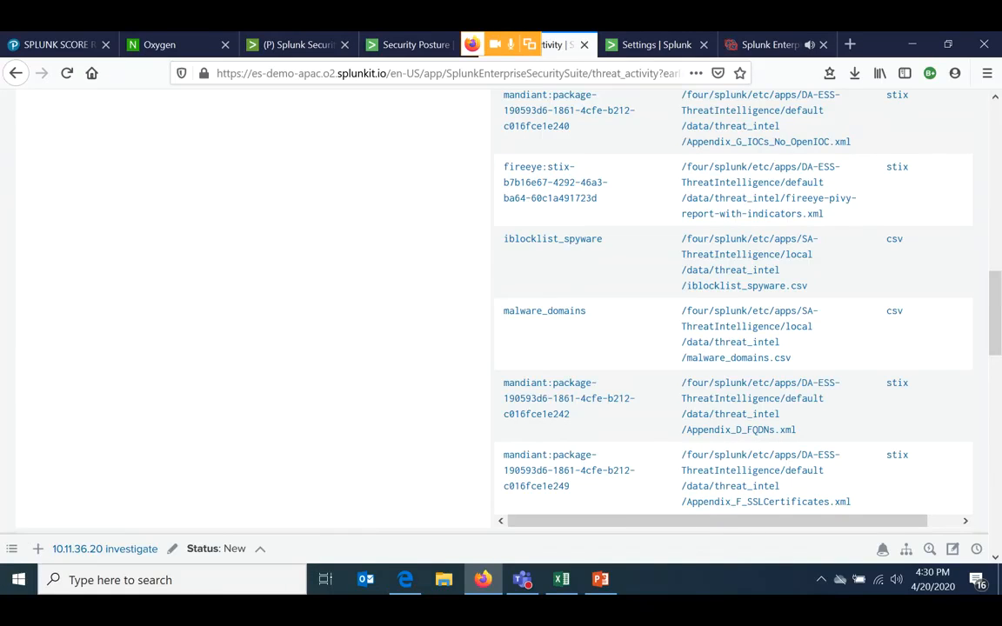
pyautogui.scroll(-4, 501, 305)
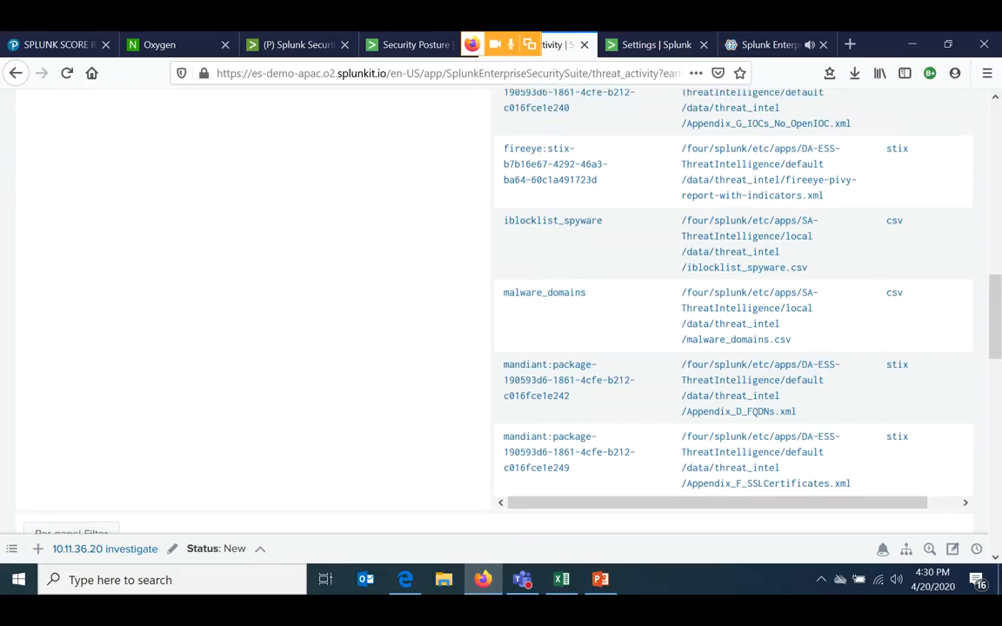
pyautogui.scroll(-2, 501, 304)
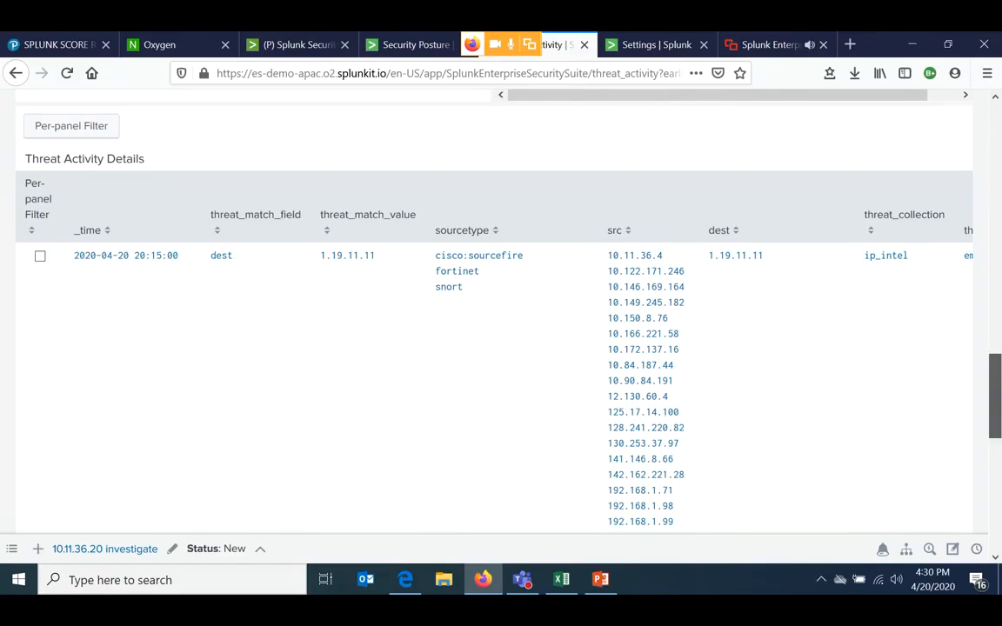
# - Open the Risk Analysis dashboard from the security intelligence views and look over its filters and Risk Modifiers Over Time
pyautogui.scroll(1, 501, 330)
pyautogui.scroll(15, 500, 331)
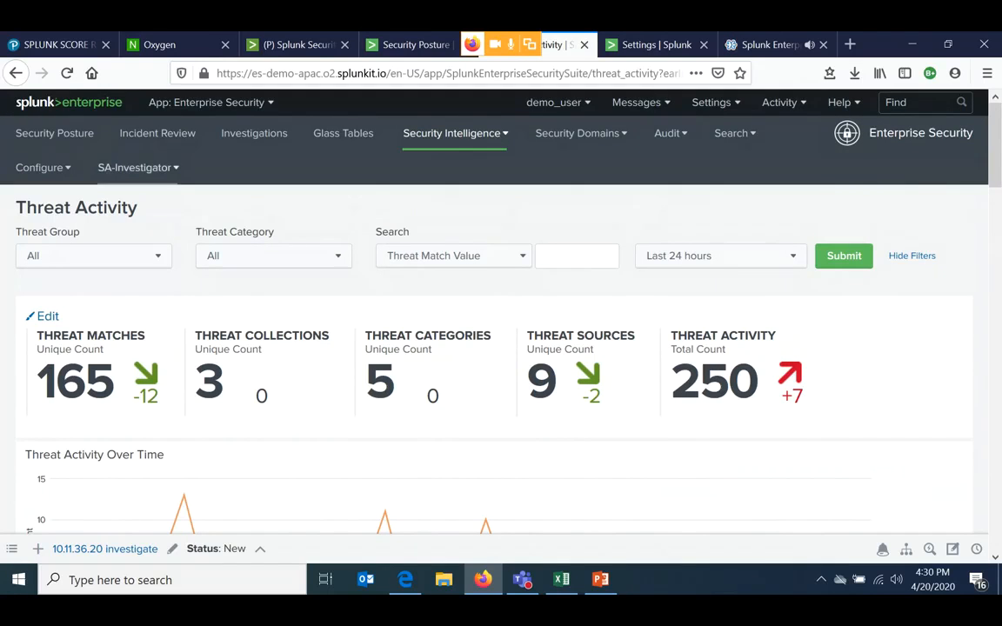
pyautogui.click(455, 133)
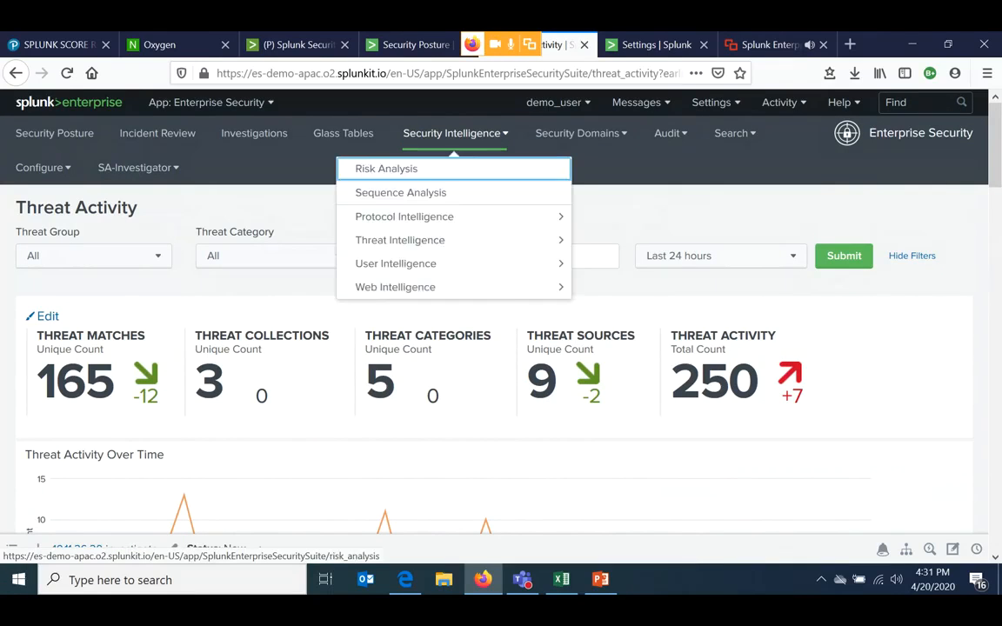
pyautogui.click(392, 168)
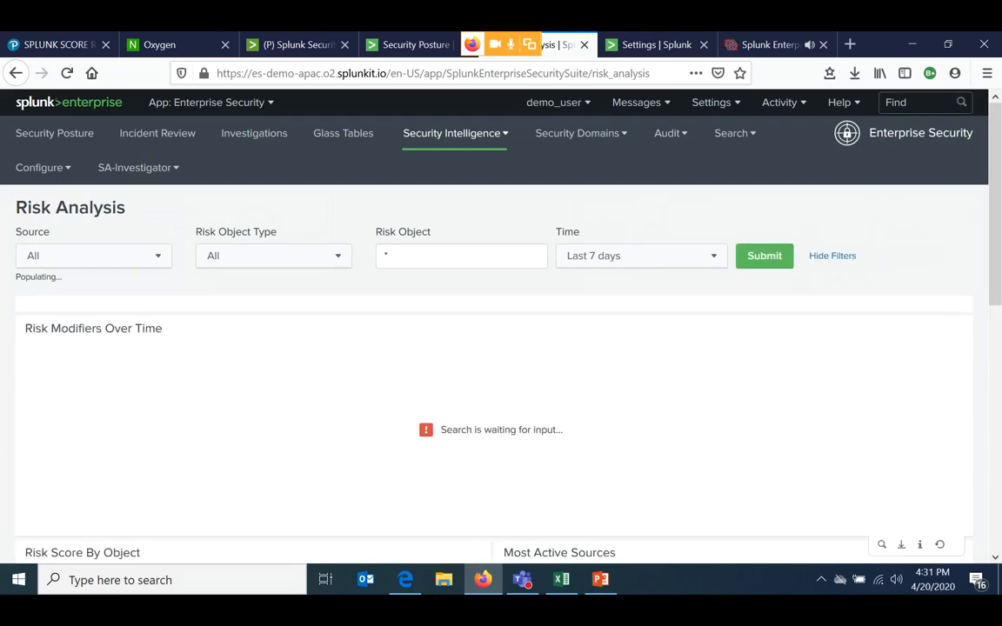
pyautogui.scroll(-1, 494, 348)
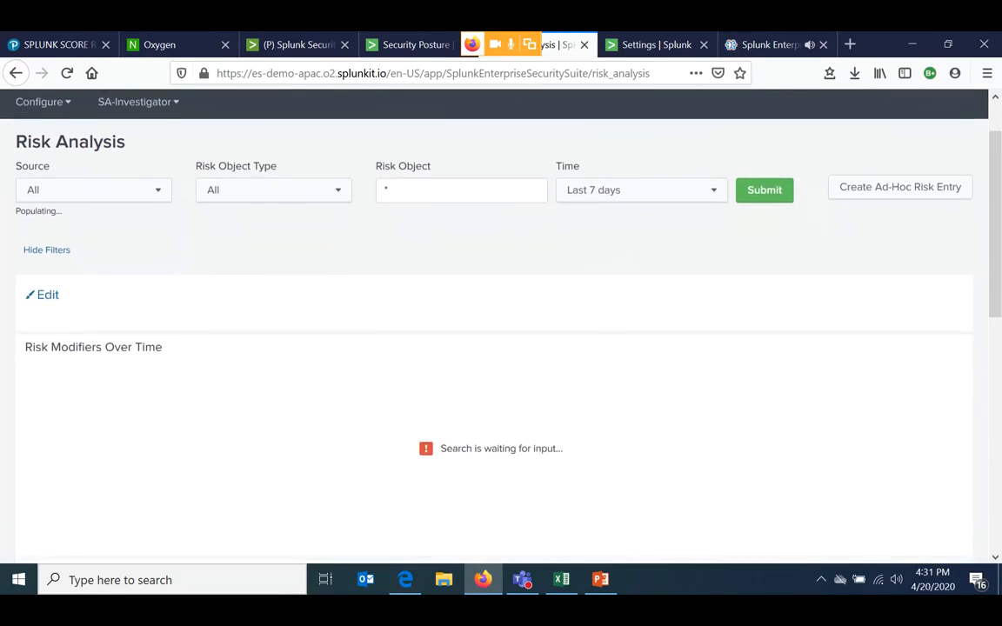
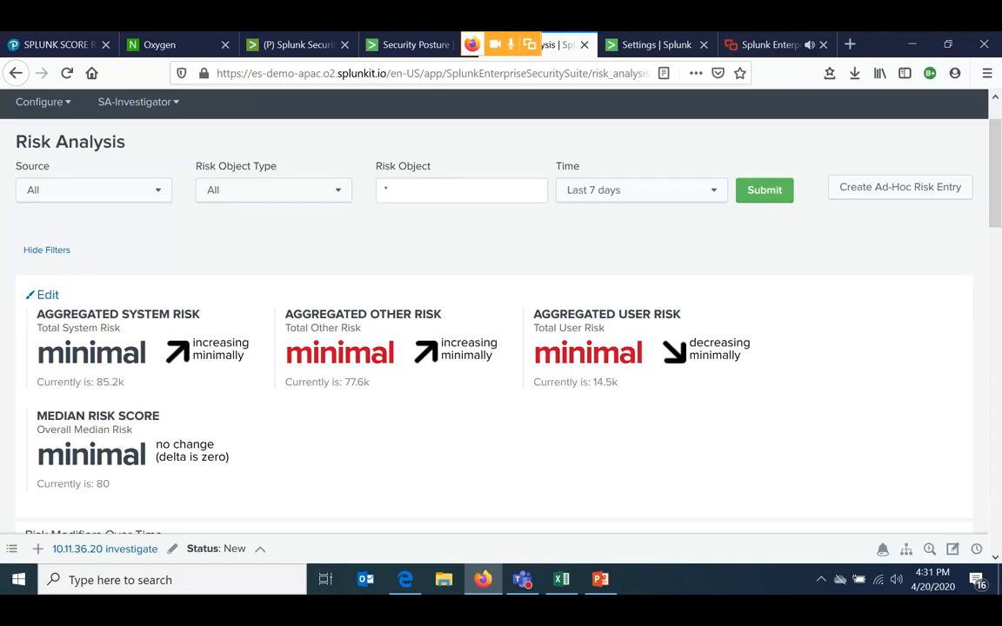
# - Examine the Risk Analysis key indicators, the Risk Modifiers Over Time chart, and the Risk Score By Object and Most Active Sources tables
pyautogui.scroll(-2, 501, 331)
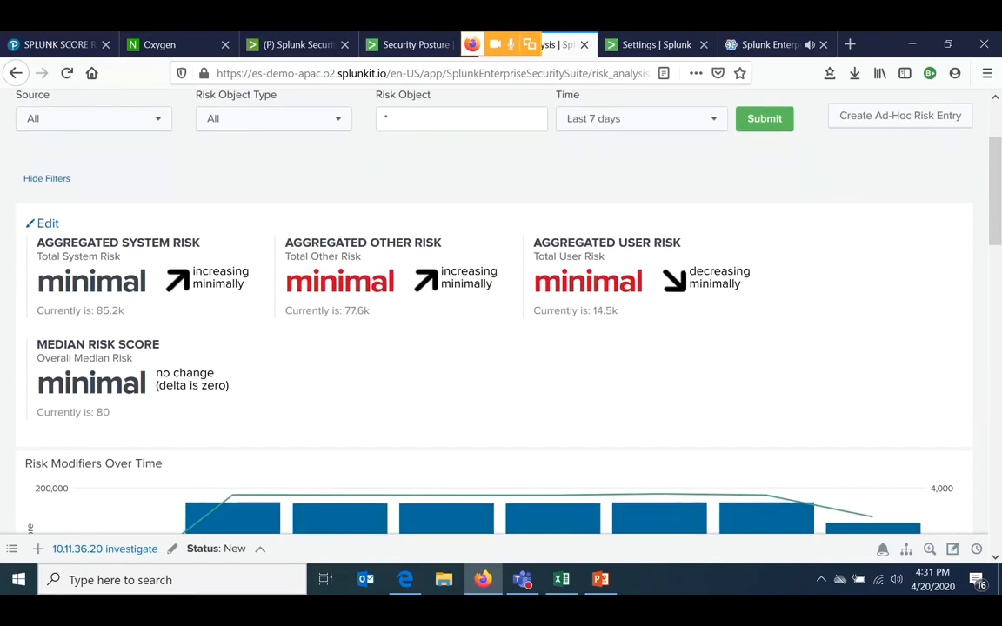
pyautogui.hotkey('ctrl', '-')
pyautogui.hotkey('ctrl', '-')
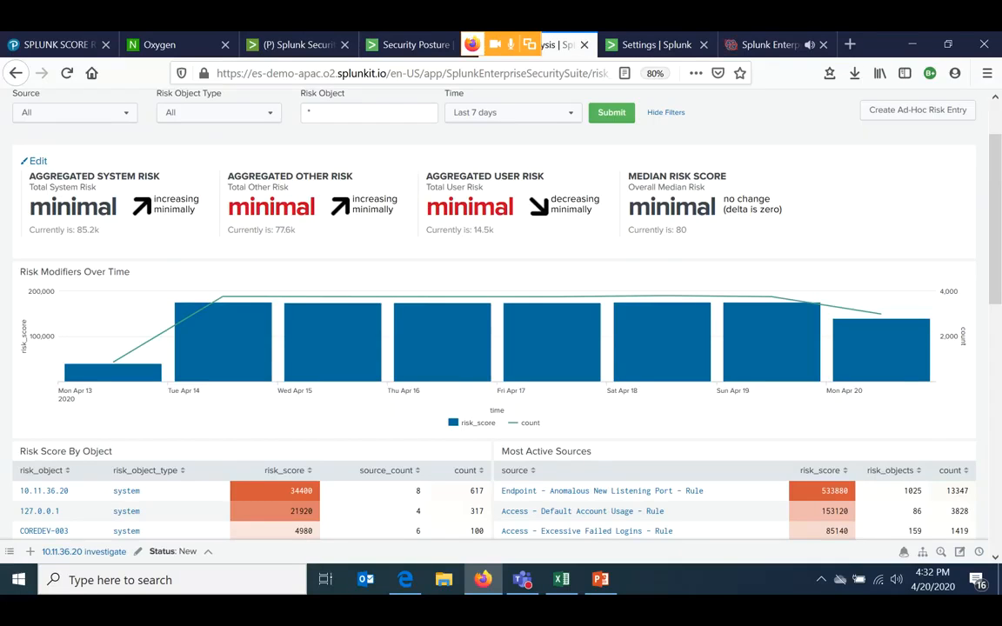
pyautogui.scroll(-3, 261, 391)
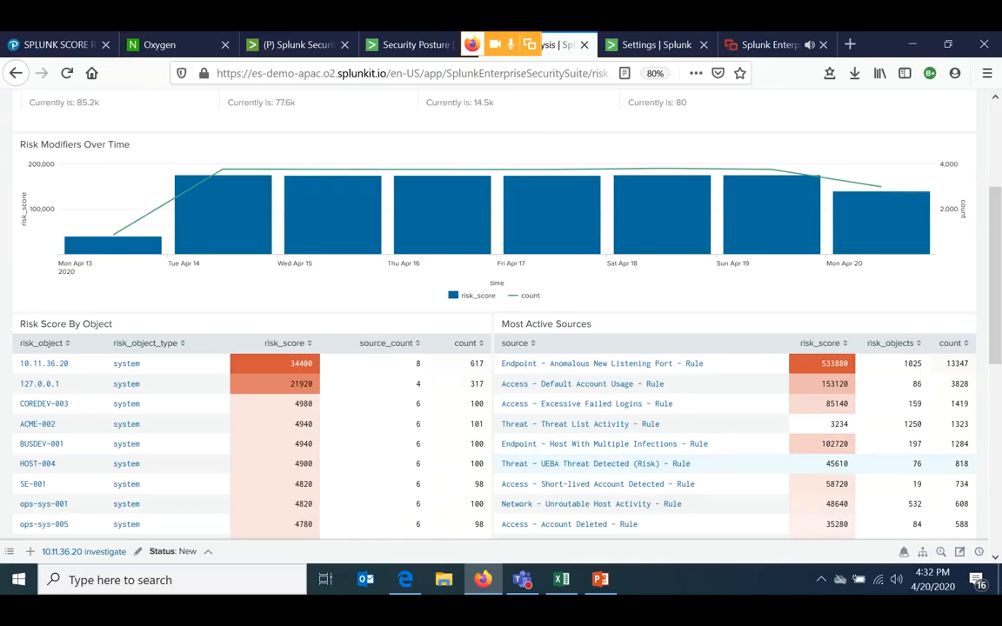
pyautogui.scroll(2, 501, 304)
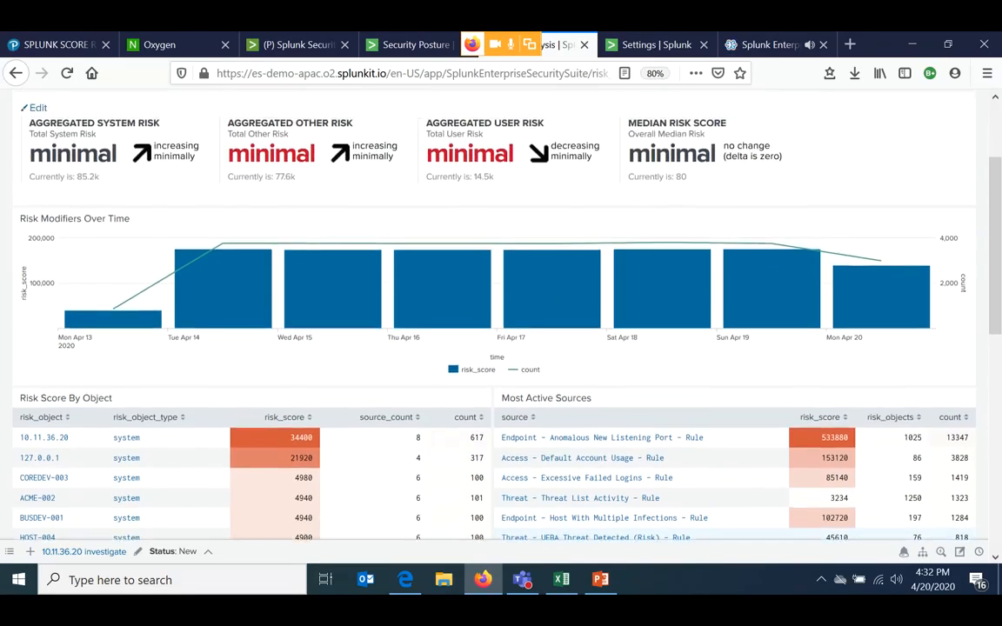
pyautogui.scroll(3, 393, 426)
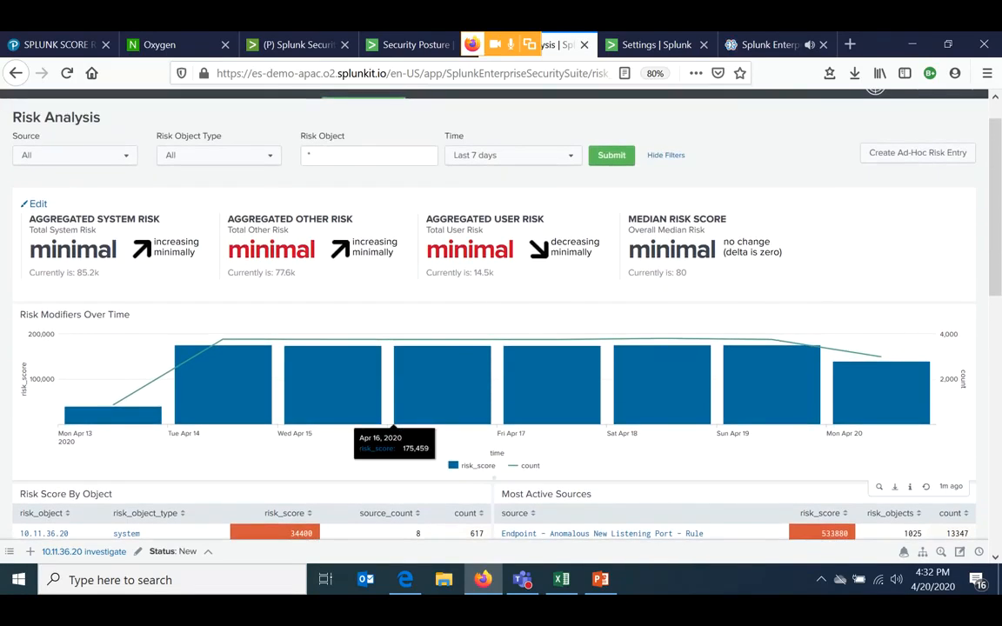
# - Drill down from the Apr 16, 2020 bar of Risk Modifiers Over Time and look over the underlying All_Risk events
pyautogui.click(396, 418)
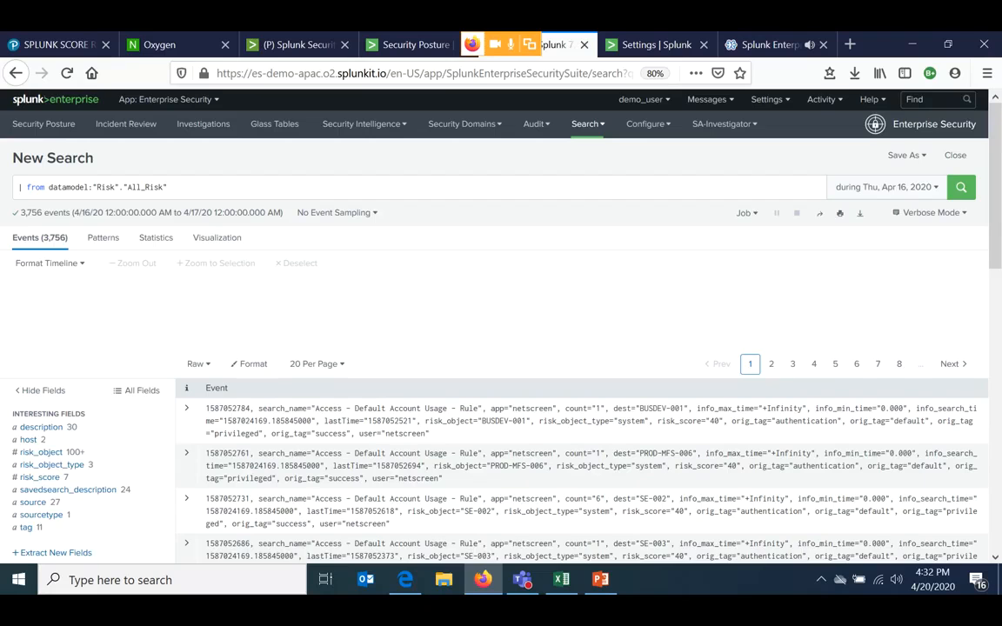
pyautogui.click(267, 380)
pyautogui.scroll(-2, 267, 380)
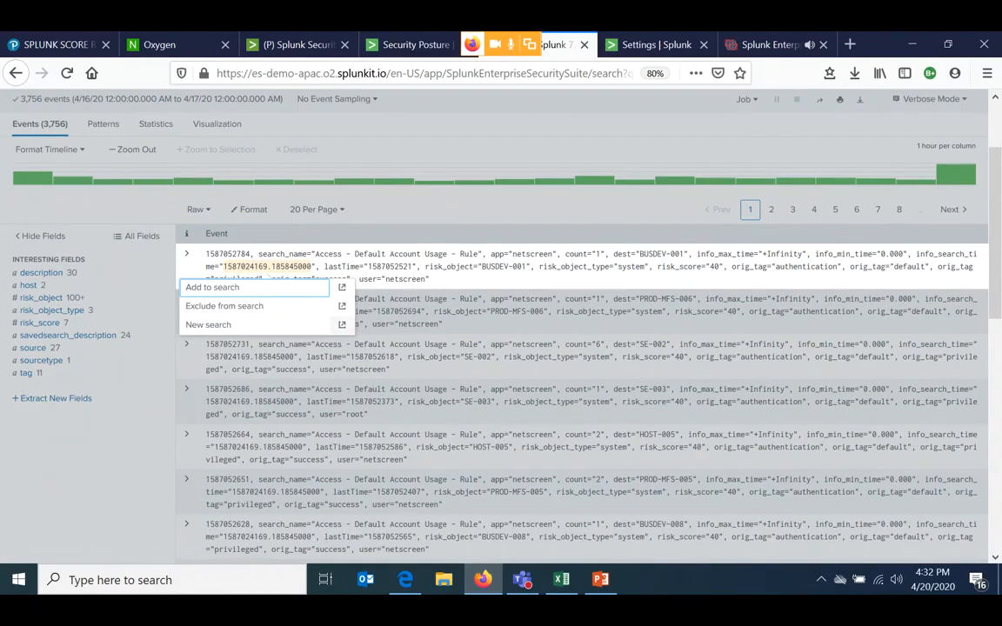
pyautogui.scroll(1, 406, 312)
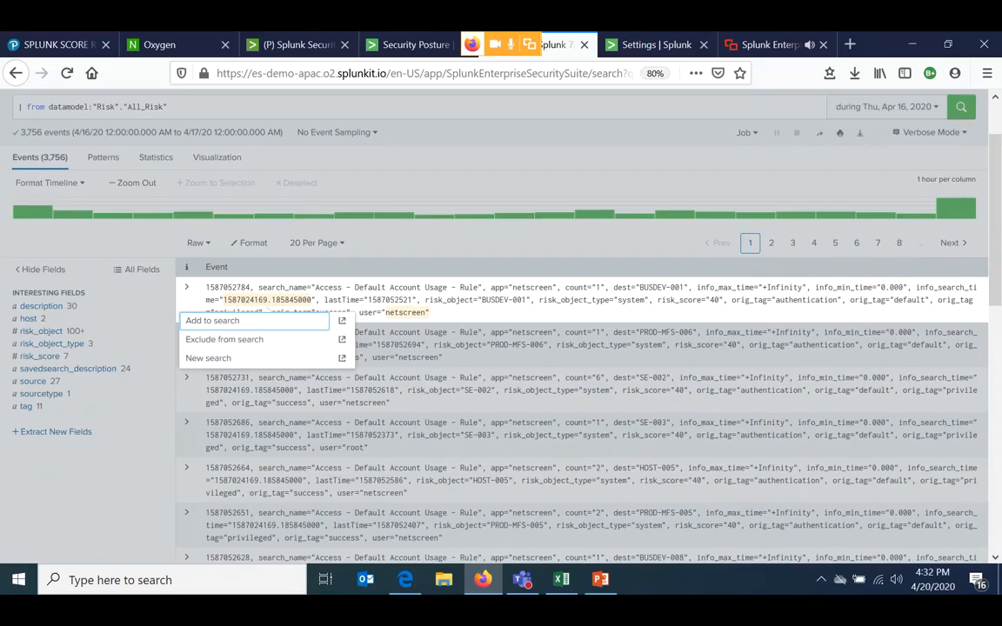
pyautogui.scroll(2, 406, 313)
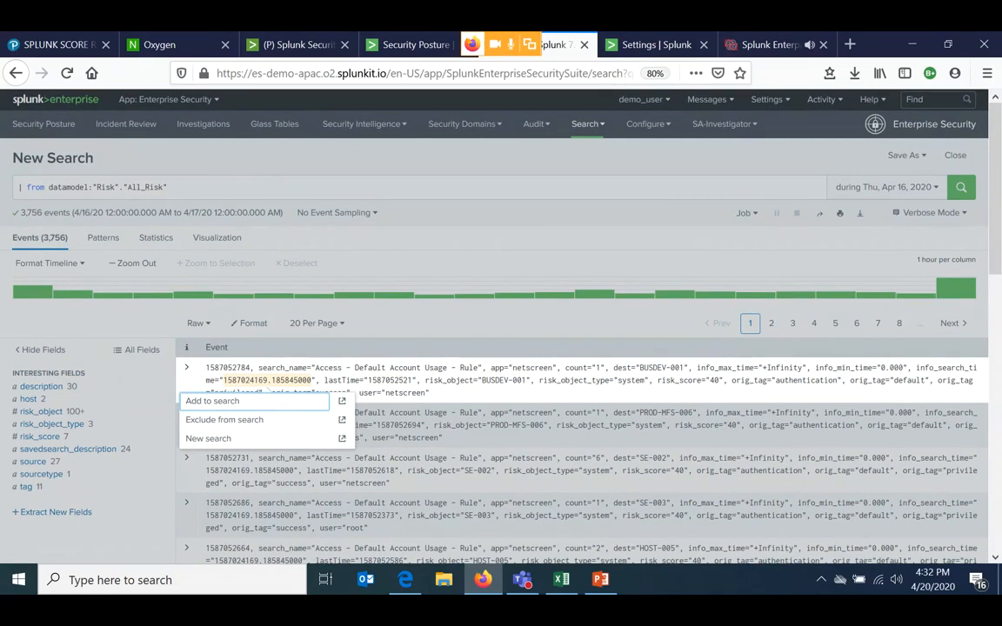
pyautogui.press('Escape')
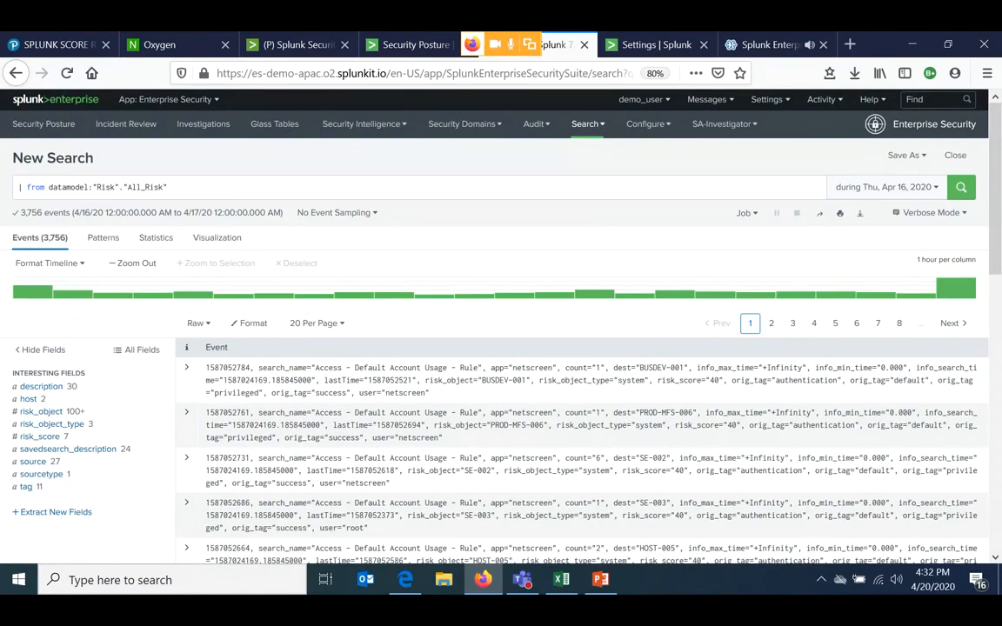
# - Return to the Risk Analysis dashboard and review its aggregated risk indicators, modifiers chart and risk score tables
pyautogui.hotkey('alt', 'Left')
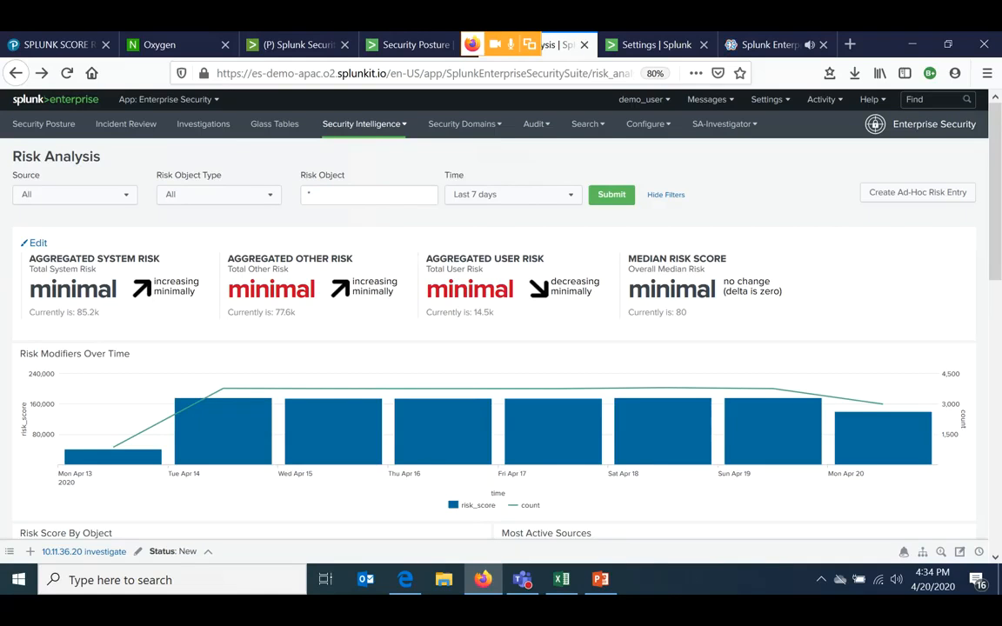
pyautogui.scroll(-2, 501, 331)
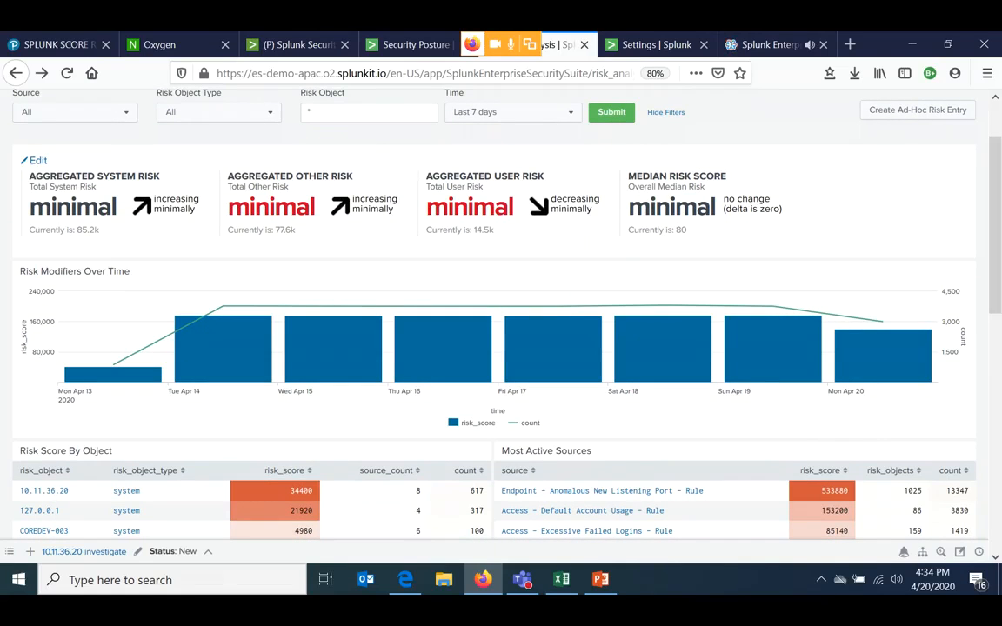
pyautogui.moveTo(483, 579)
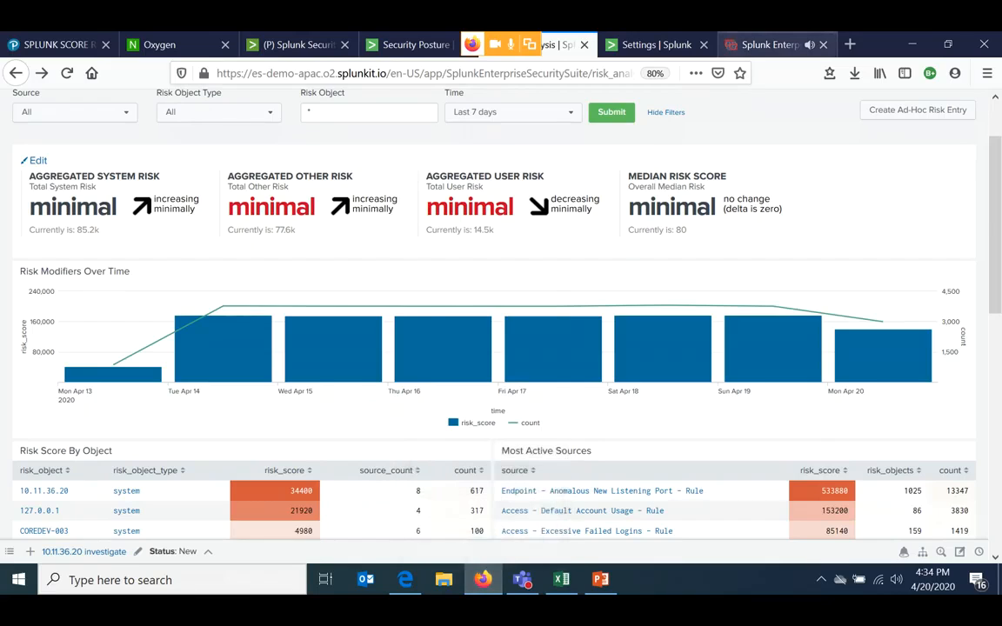
pyautogui.hotkey('ctrl', '9')
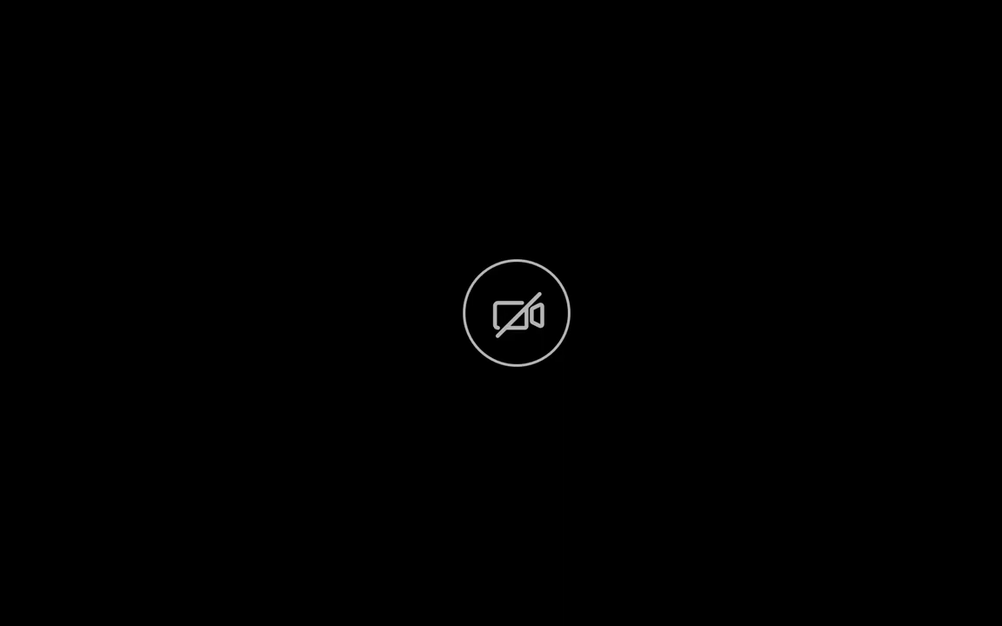